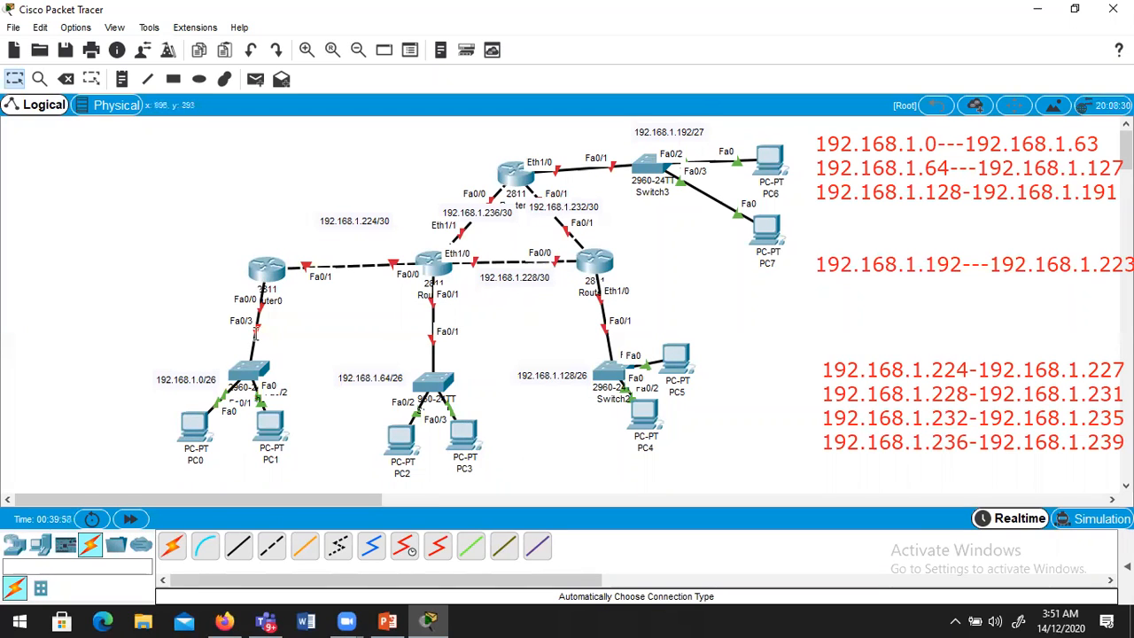
# Move the 192.168.1.224/30 label down closer to the link between Router0 and Router1.
pyautogui.moveTo(342, 221); pyautogui.dragTo(337, 237)
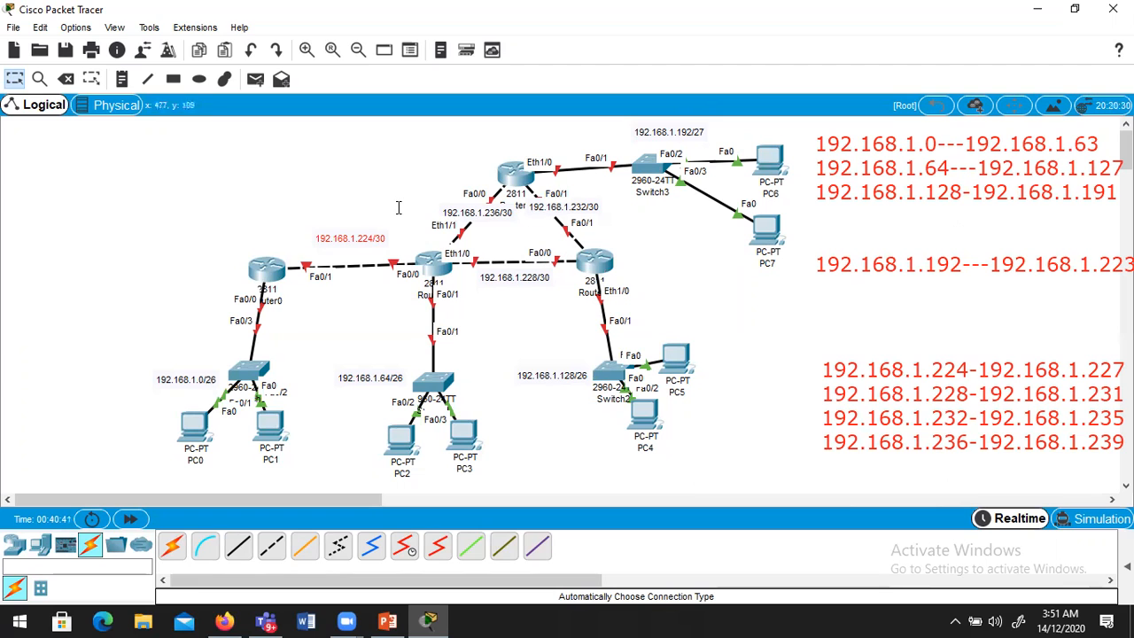
# Set the IP address of Router0's FastEthernet0/0 interface to 192.168.1.1.
pyautogui.click(272, 267)
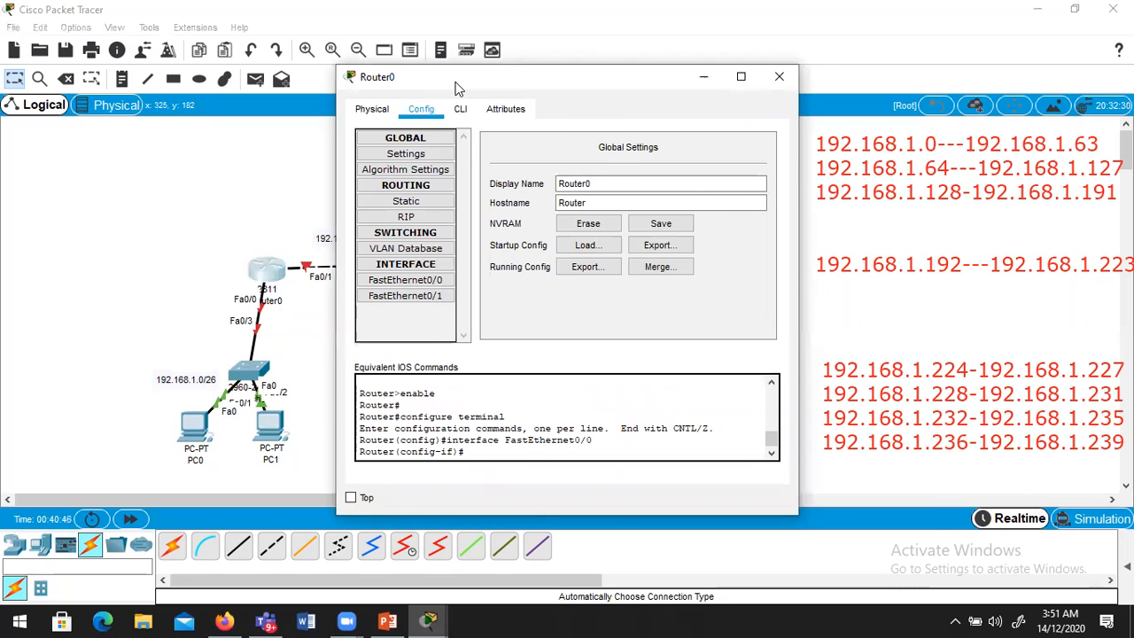
pyautogui.moveTo(458, 86); pyautogui.dragTo(590, 116)
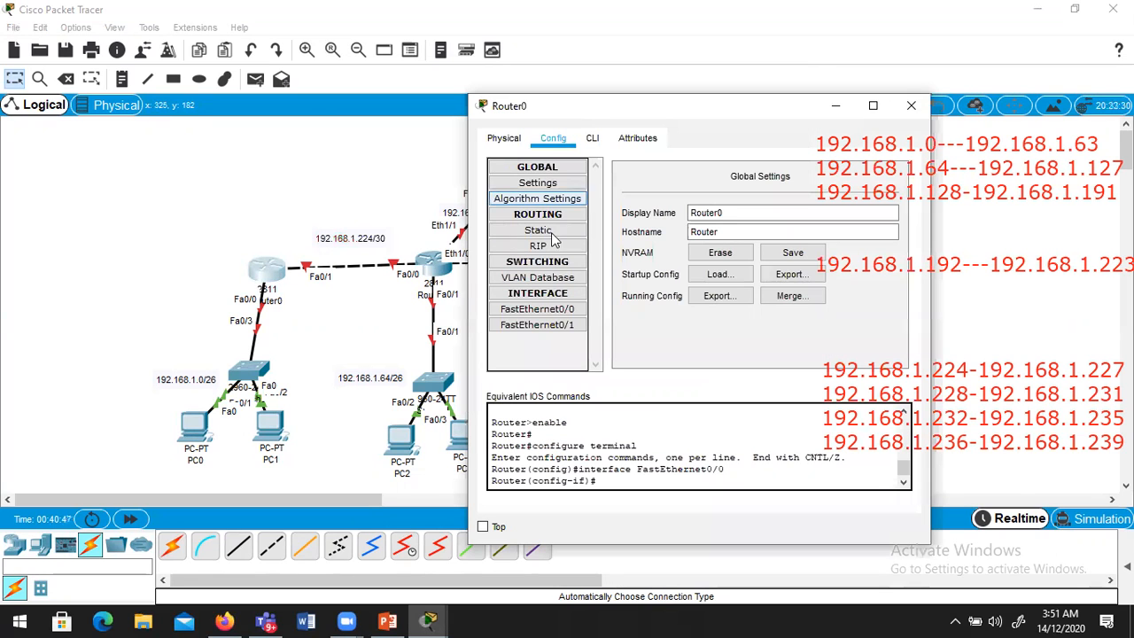
pyautogui.click(549, 310)
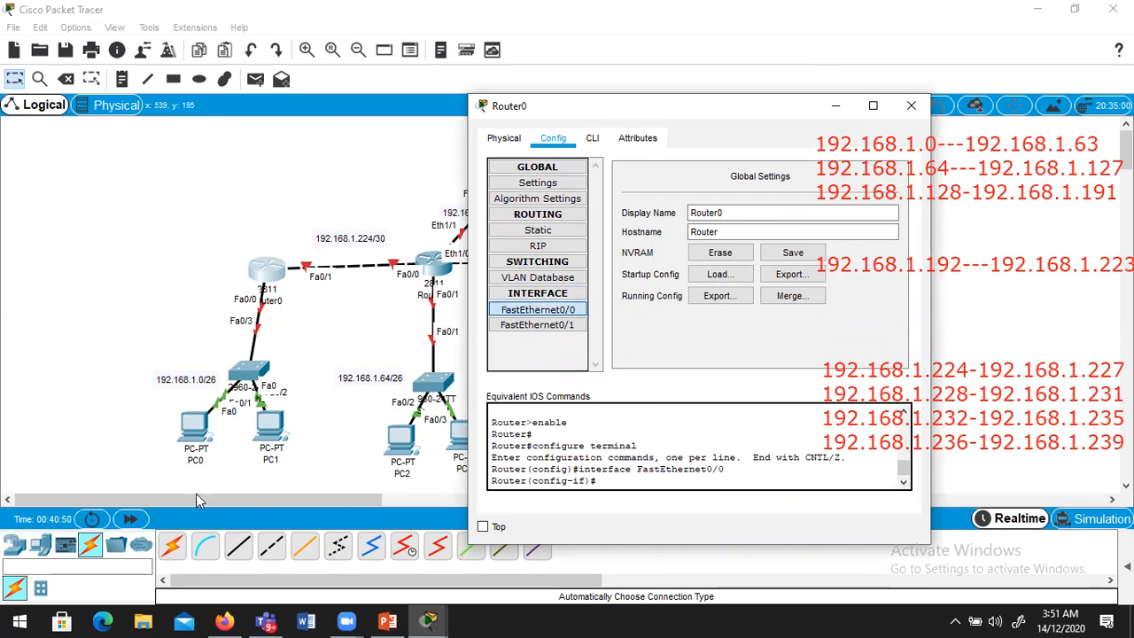
pyautogui.click(778, 266)
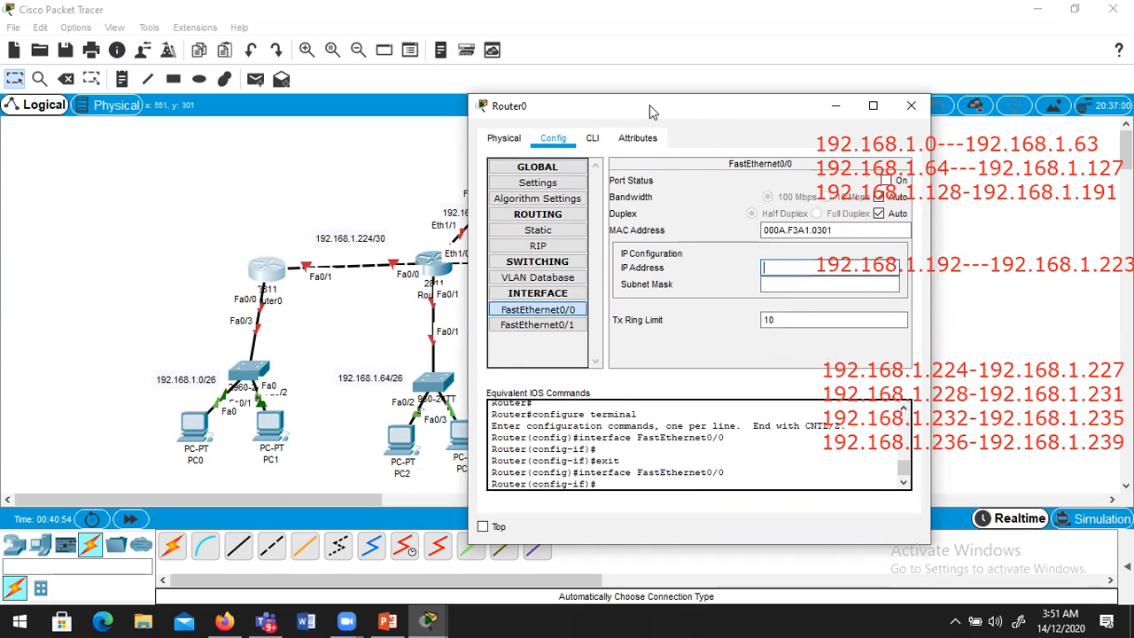
pyautogui.moveTo(673, 105); pyautogui.dragTo(594, 111)
pyautogui.write('19')
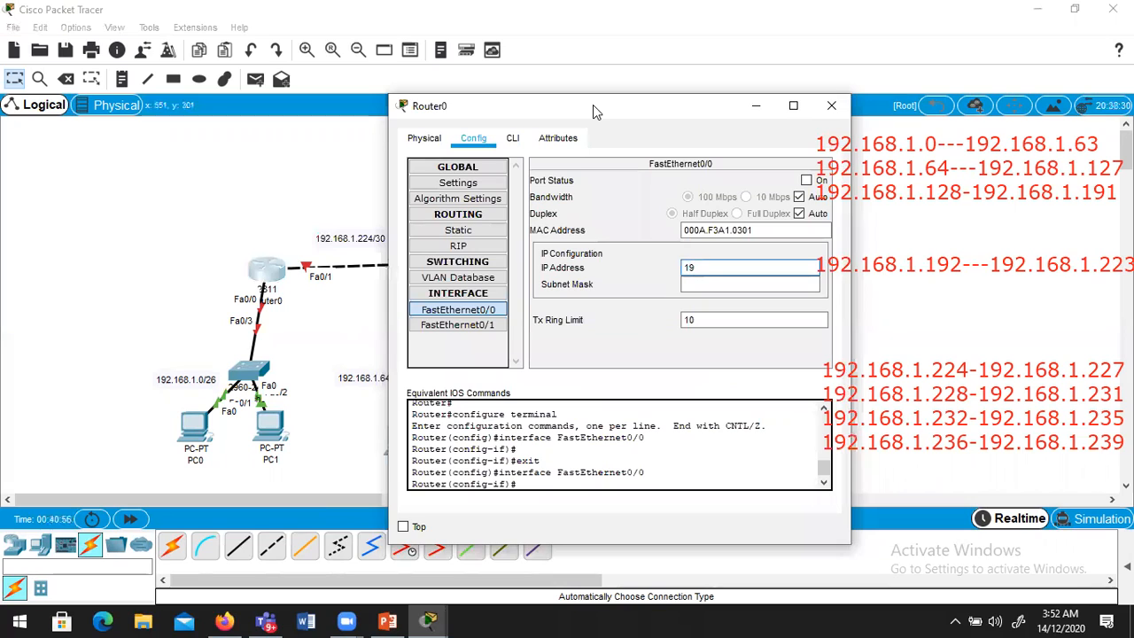
pyautogui.write('2.168.1.1')
# Set the subnet mask of Router0's FastEthernet0/0 to 255.255.255.192 and turn the port on.
pyautogui.click(706, 284)
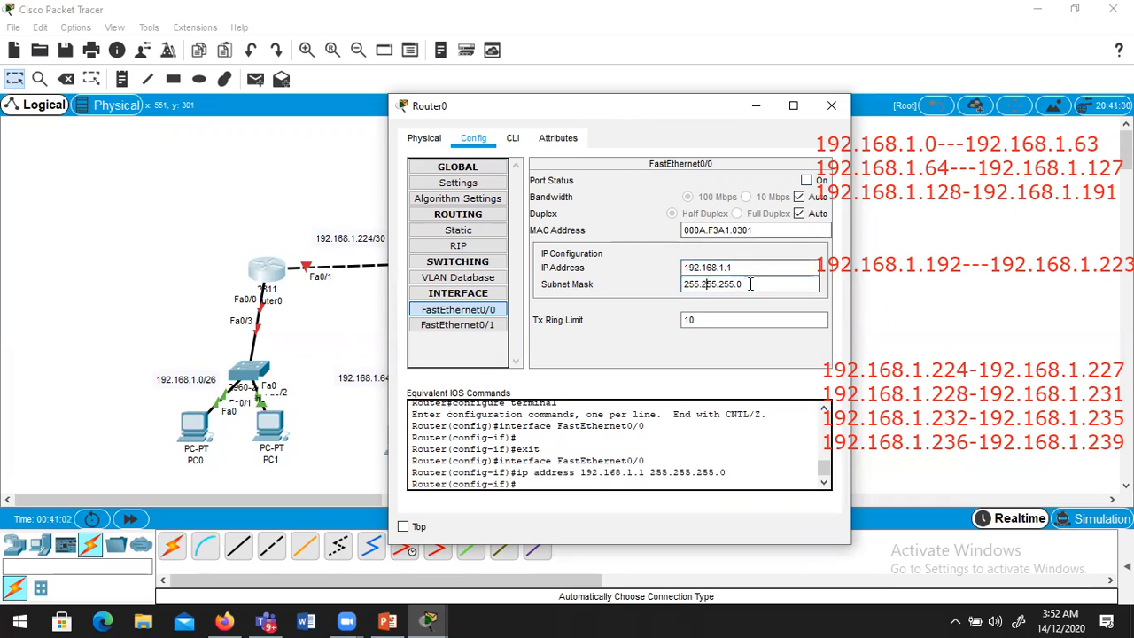
pyautogui.press('BackSpace')
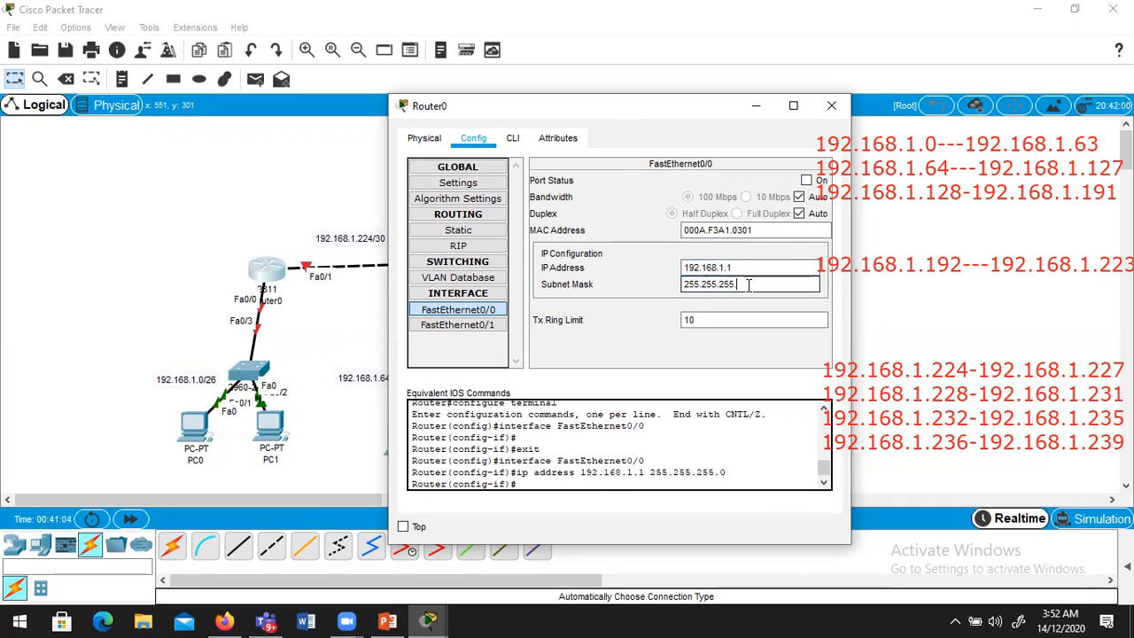
pyautogui.press('BackSpace')
pyautogui.write('.192')
pyautogui.press('Return')
pyautogui.click(806, 180)
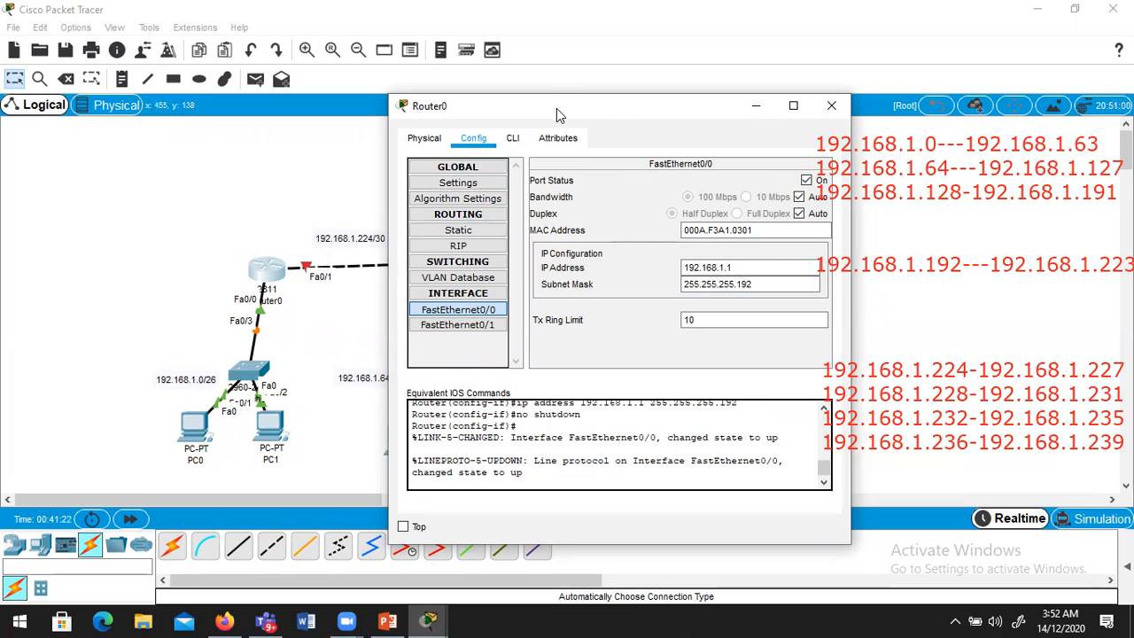
# Set the IP address of Router0's FastEthernet0/1 interface to 192.168.1.225.
pyautogui.moveTo(560, 113); pyautogui.dragTo(618, 112)
pyautogui.click(529, 326)
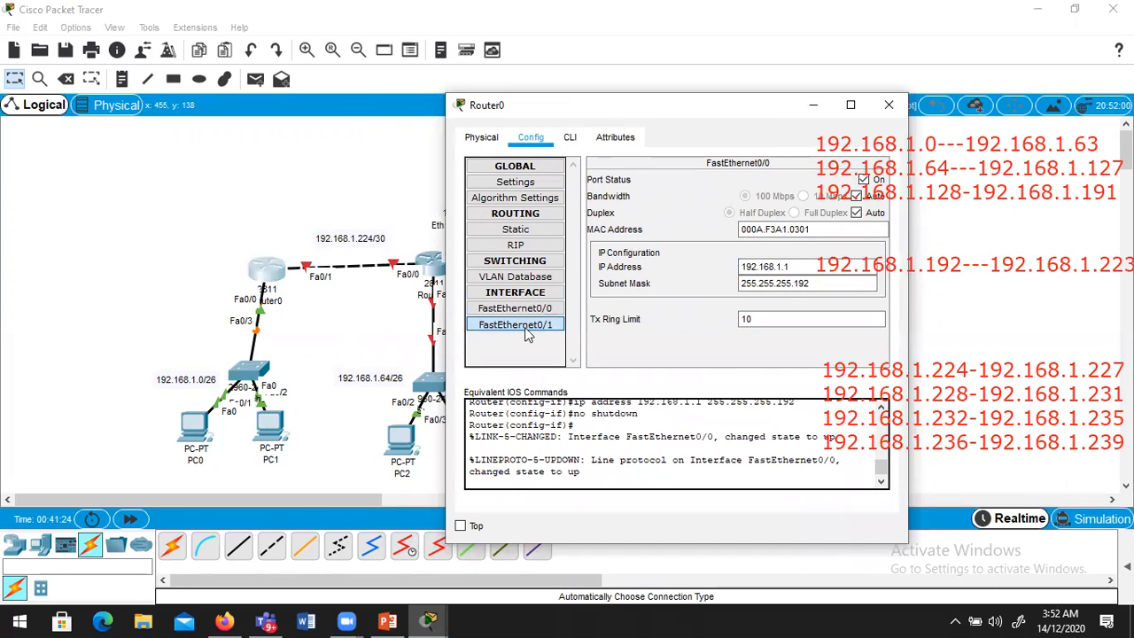
pyautogui.click(758, 266)
pyautogui.write('1')
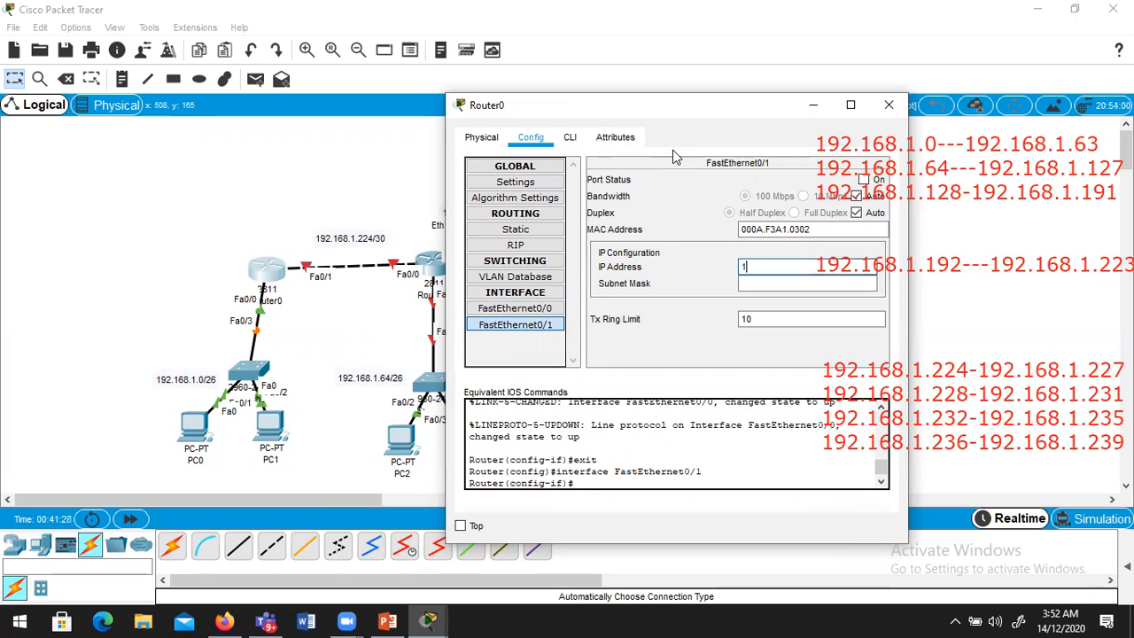
pyautogui.write('92.168.1.225')
# Set the subnet mask of Router0's FastEthernet0/1 to 255.255.255.252 and close the router's configuration window.
pyautogui.click(759, 284)
pyautogui.write('255.255.255.192')
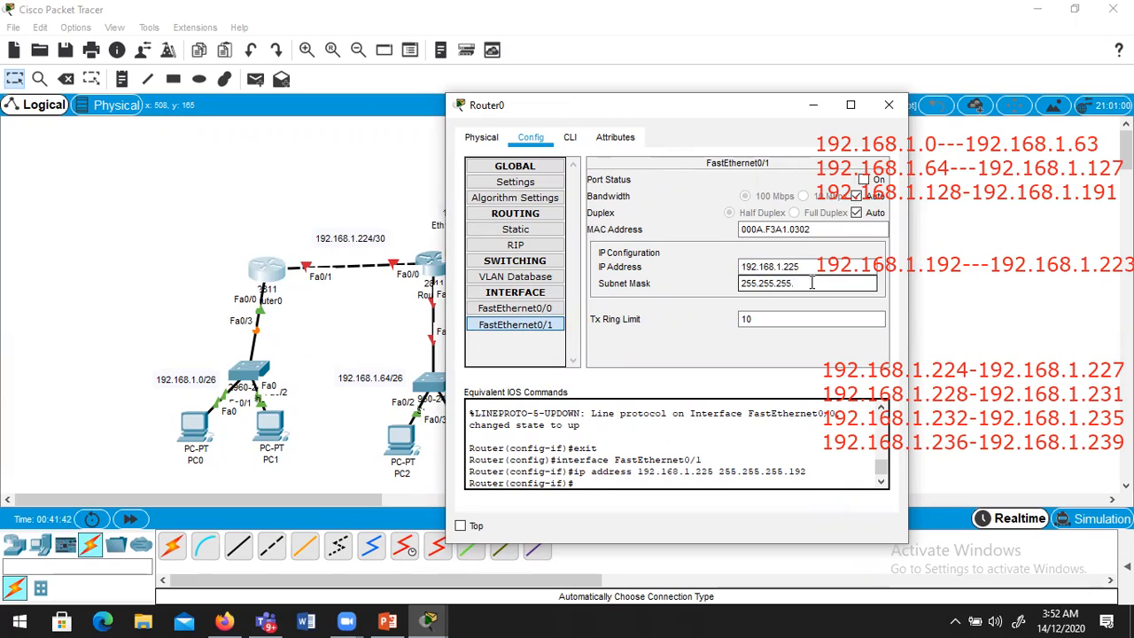
pyautogui.write('2')
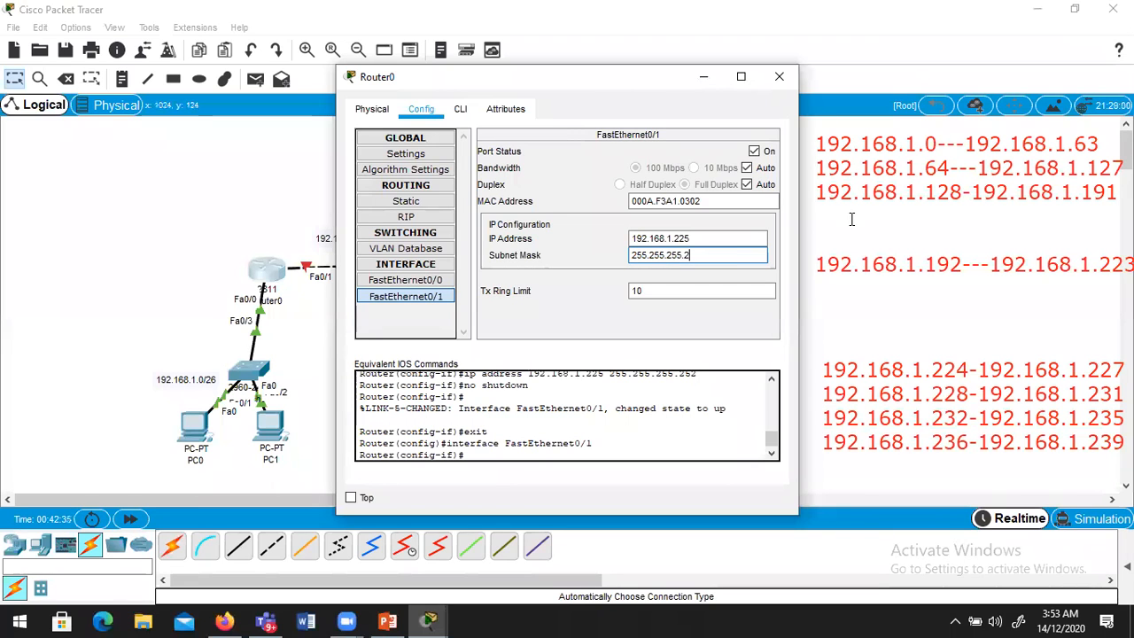
pyautogui.write('52')
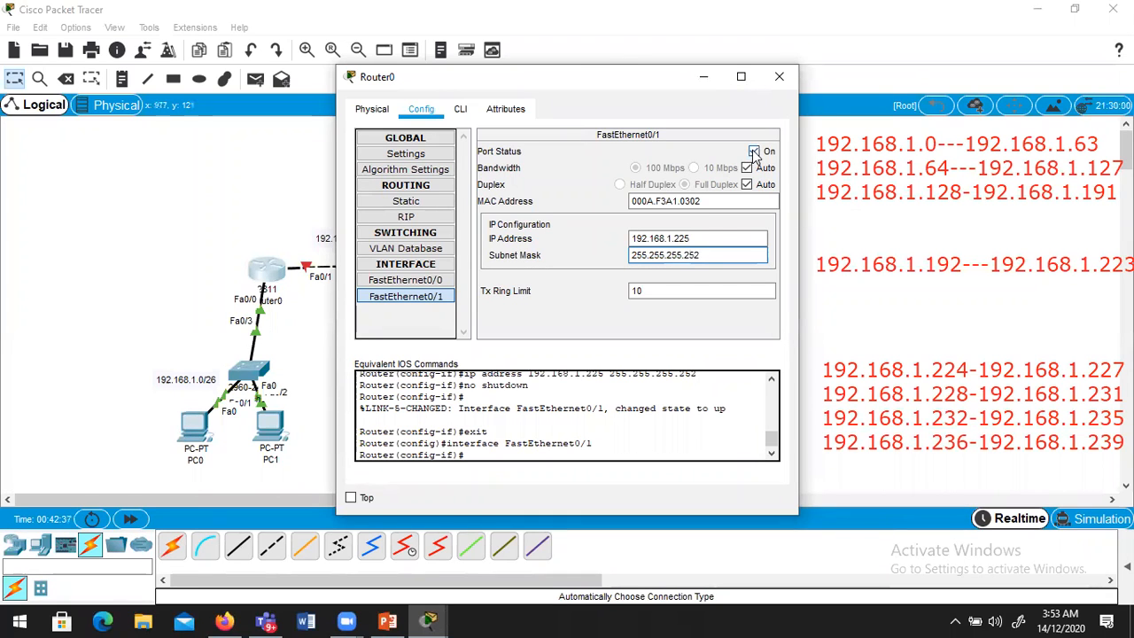
pyautogui.click(779, 77)
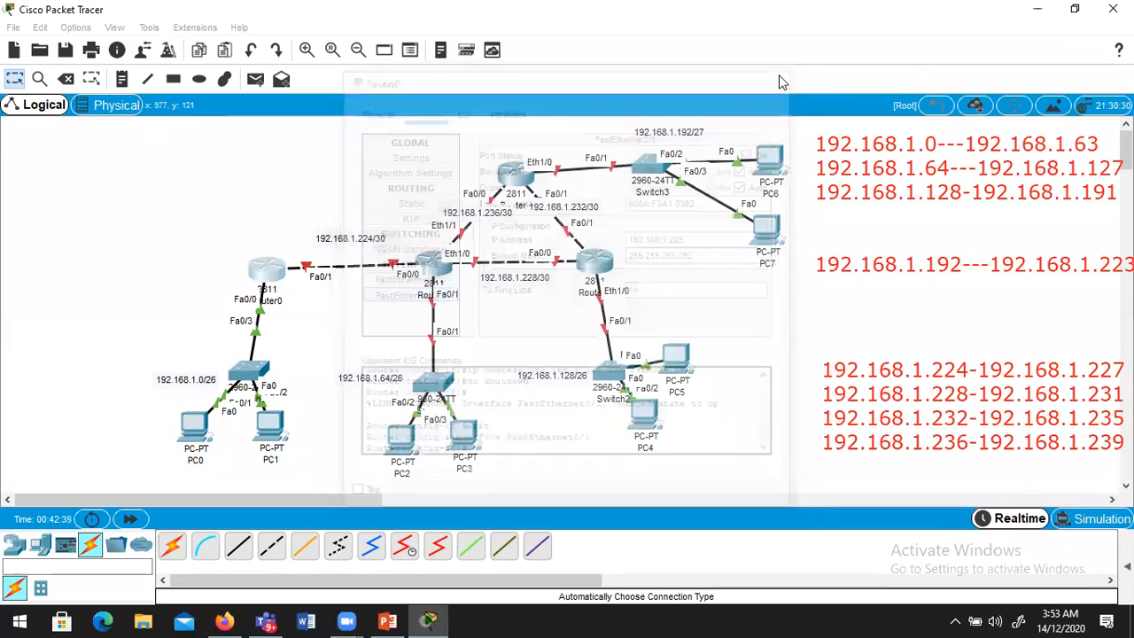
# Set the IP address of Router1's FastEthernet0/1 interface to 192.168.1.65.
pyautogui.click(436, 268)
pyautogui.moveTo(491, 81); pyautogui.dragTo(820, 106)
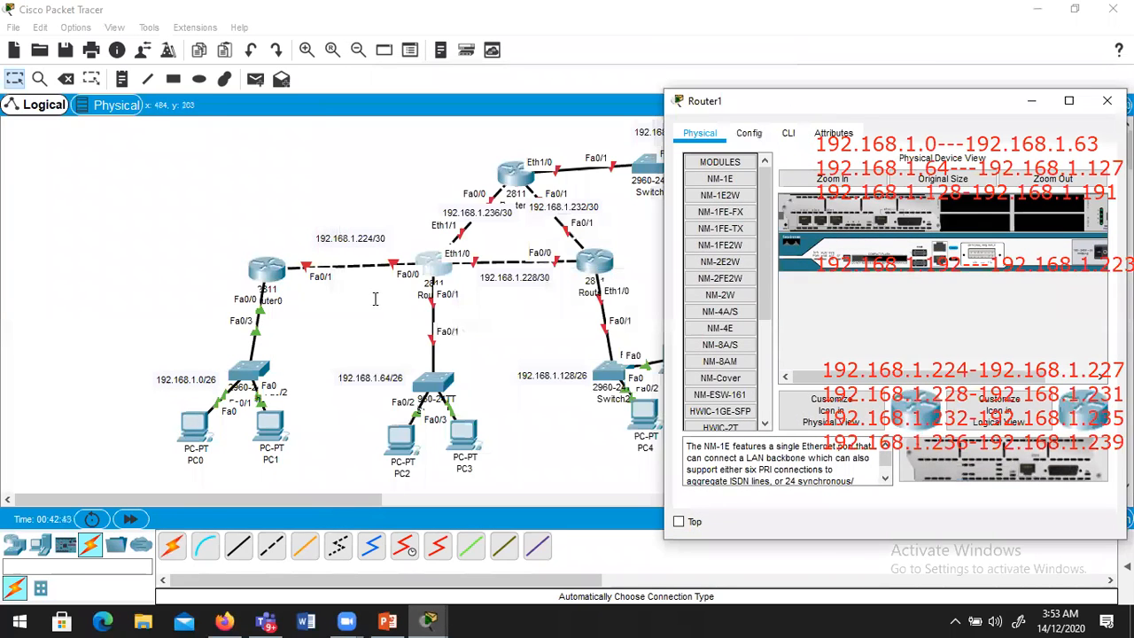
pyautogui.click(758, 136)
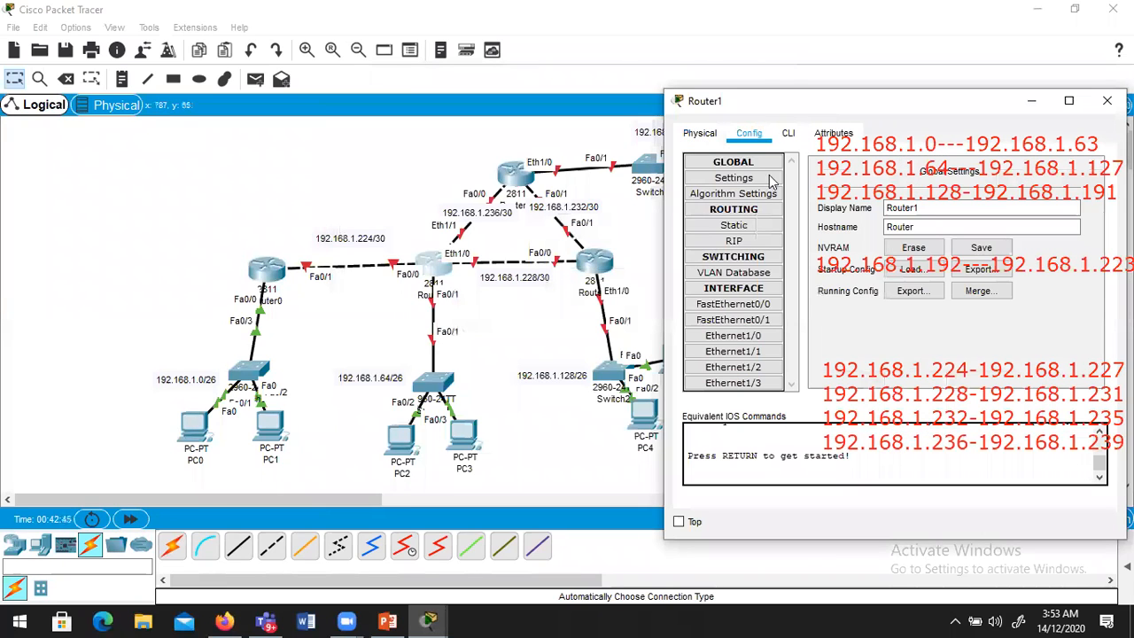
pyautogui.click(762, 323)
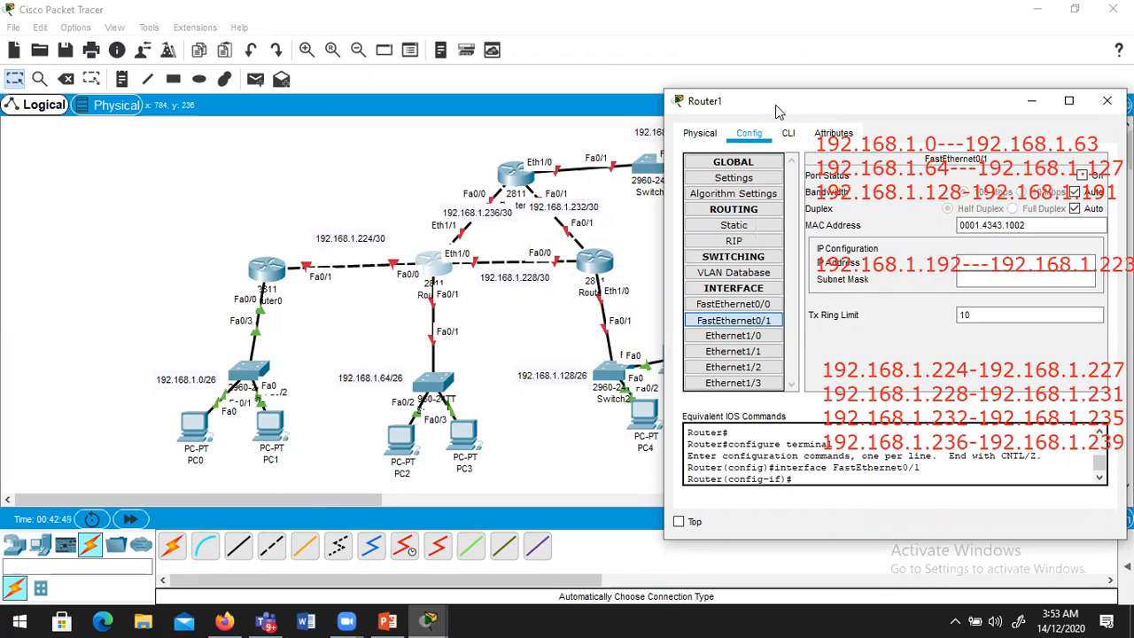
pyautogui.moveTo(775, 105); pyautogui.dragTo(619, 115)
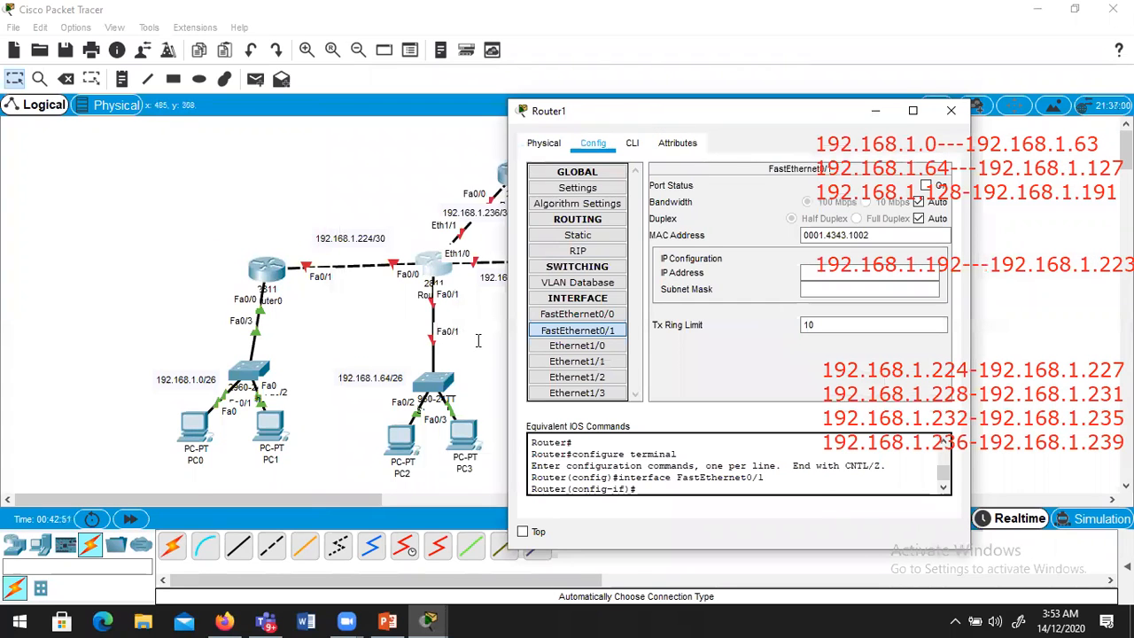
pyautogui.click(809, 272)
pyautogui.write('192.168.1.65')
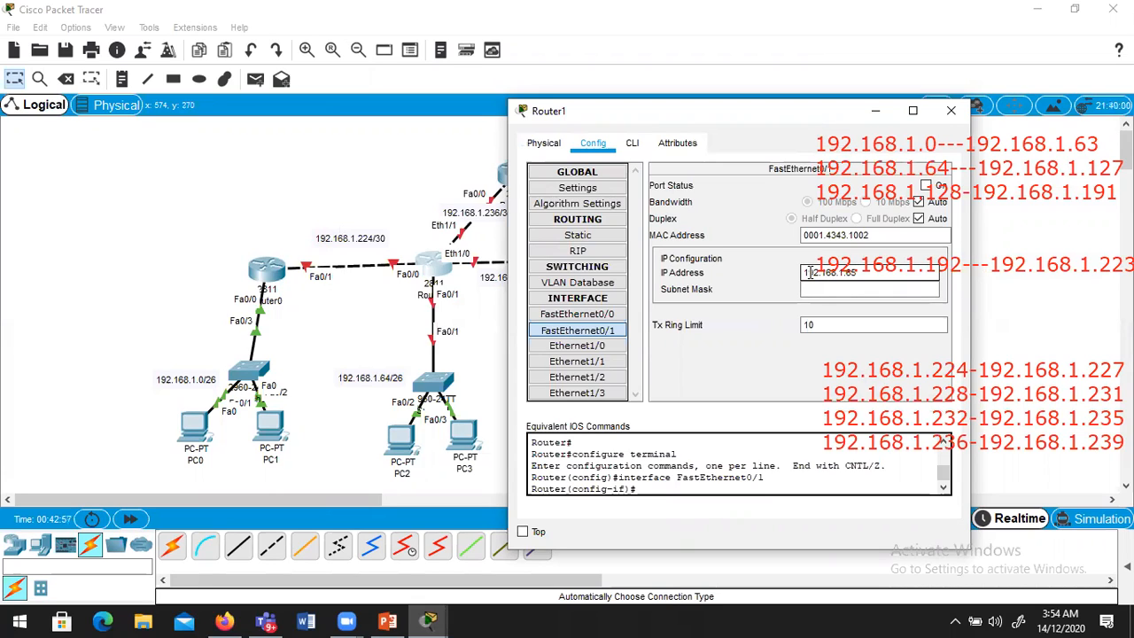
# Set the subnet mask of Router1's FastEthernet0/1 to 255.255.255.192 and turn the port on.
pyautogui.click(828, 287)
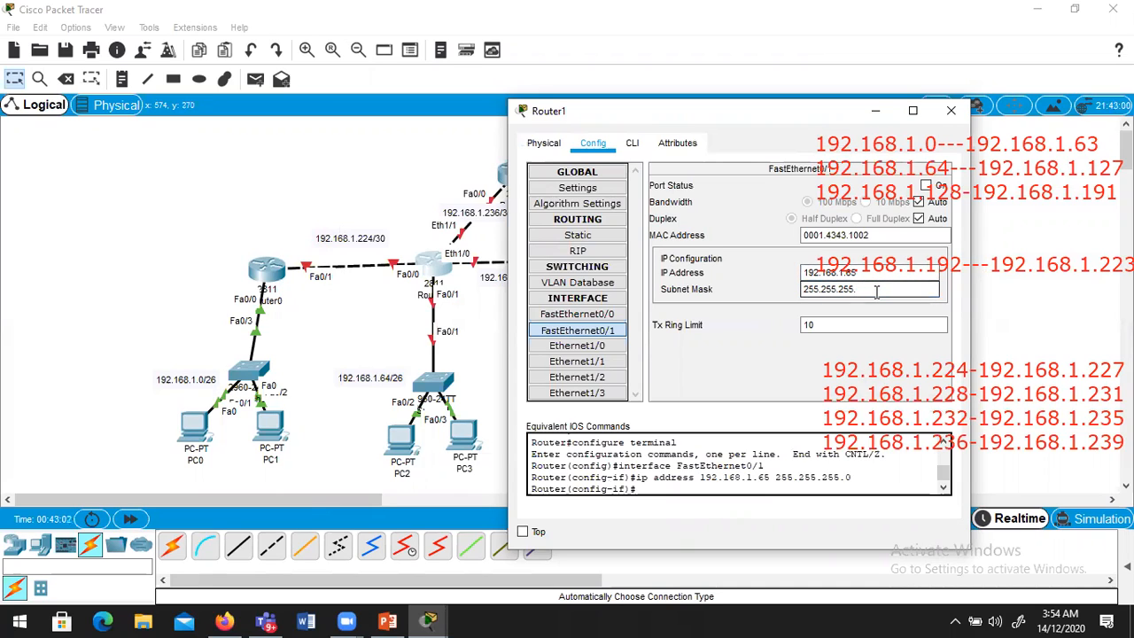
pyautogui.write('192')
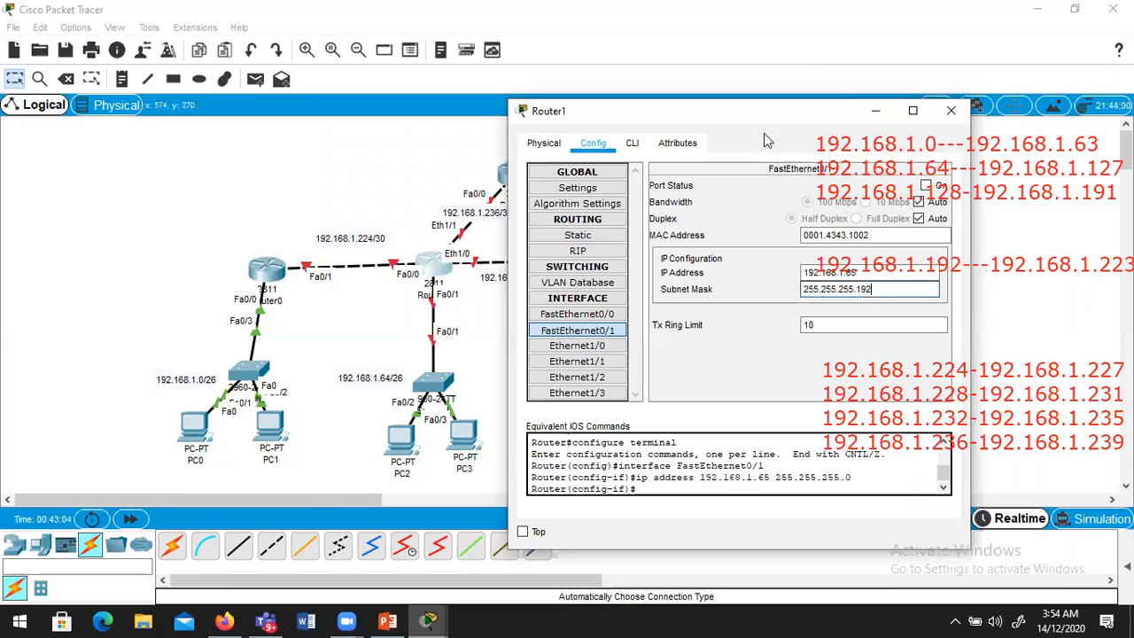
pyautogui.moveTo(727, 122); pyautogui.dragTo(691, 160)
pyautogui.click(890, 223)
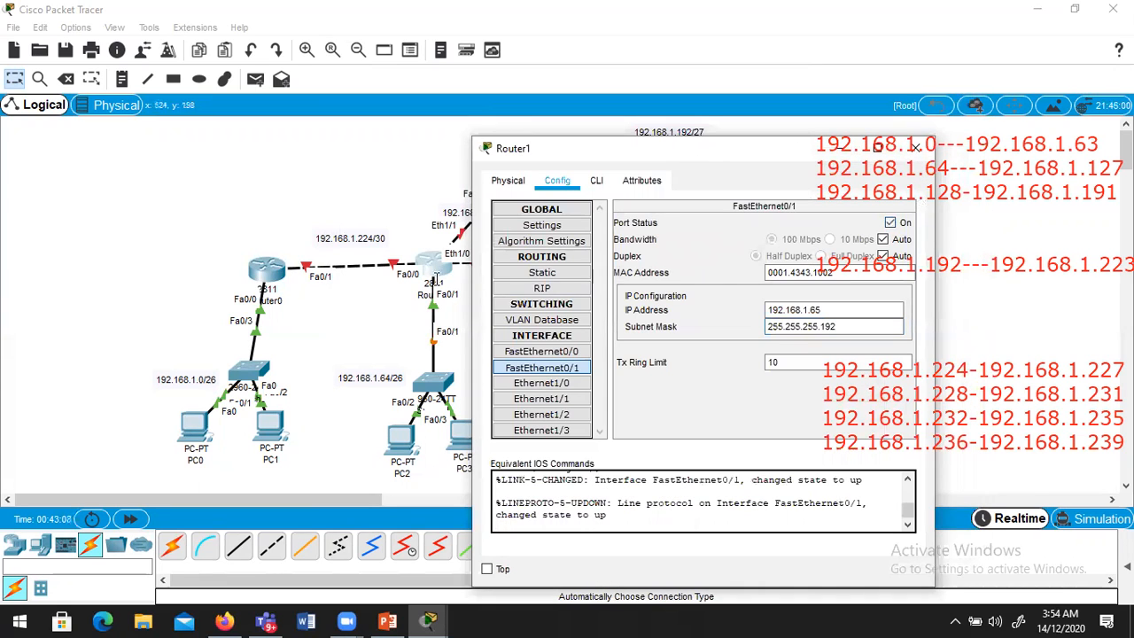
# Set the IP address of Router1's FastEthernet0/0 interface to 192.168.1.226.
pyautogui.click(557, 352)
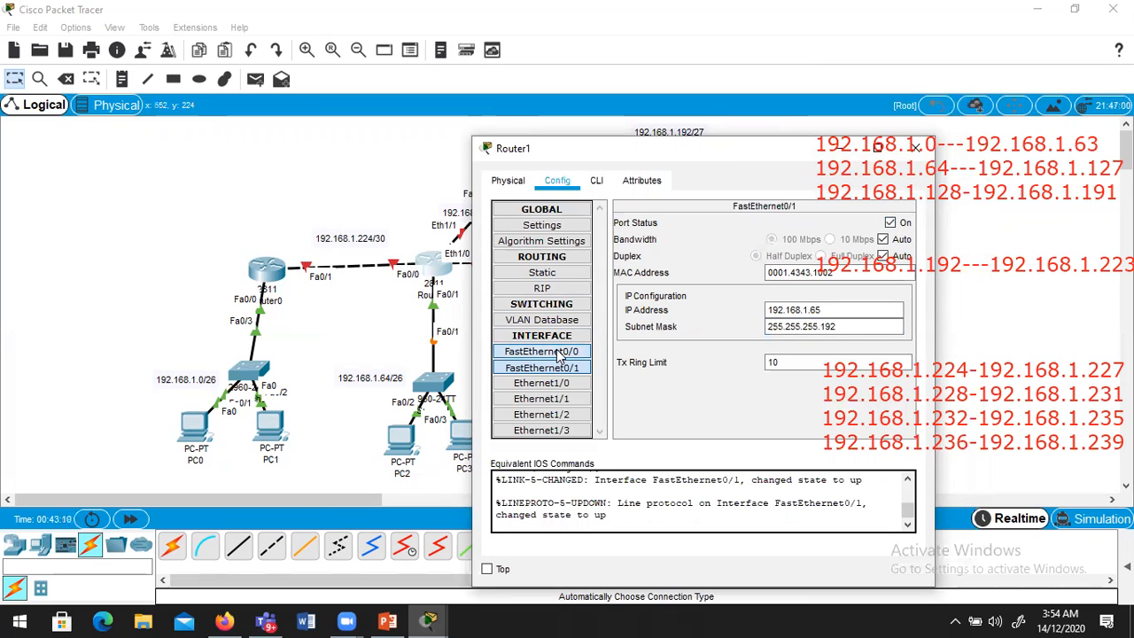
pyautogui.click(788, 310)
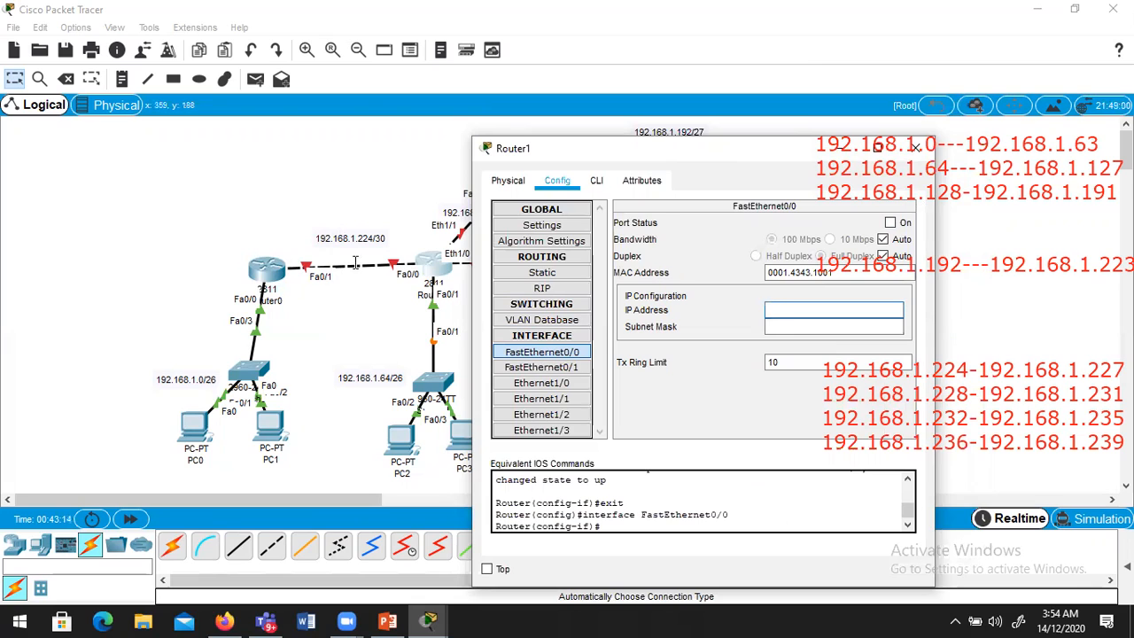
pyautogui.write('192.168')
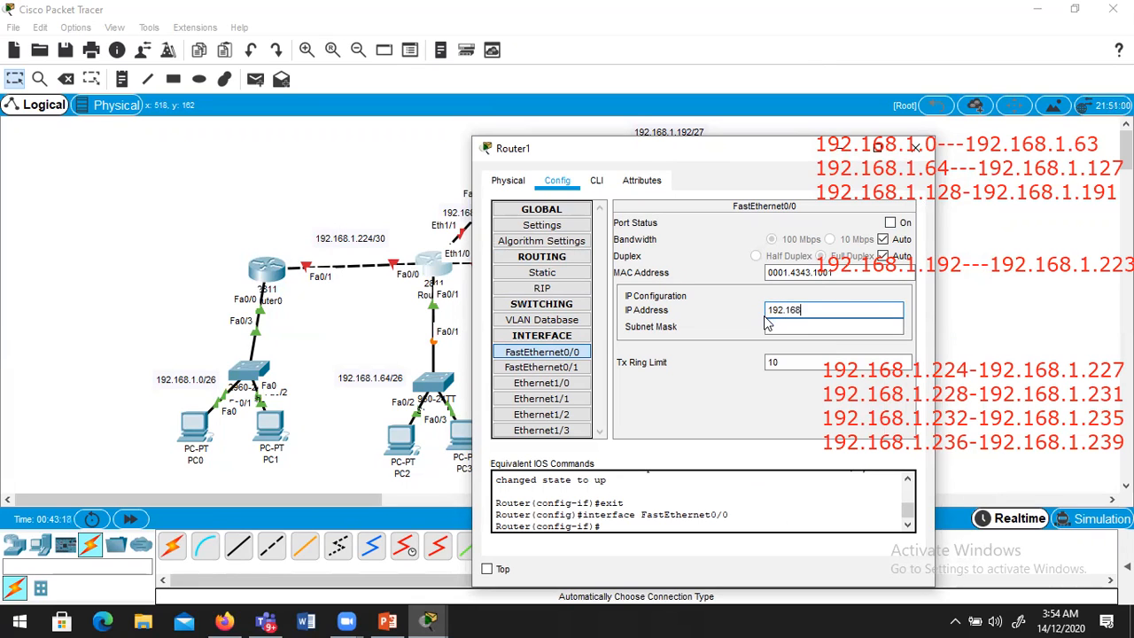
pyautogui.write('.1.2')
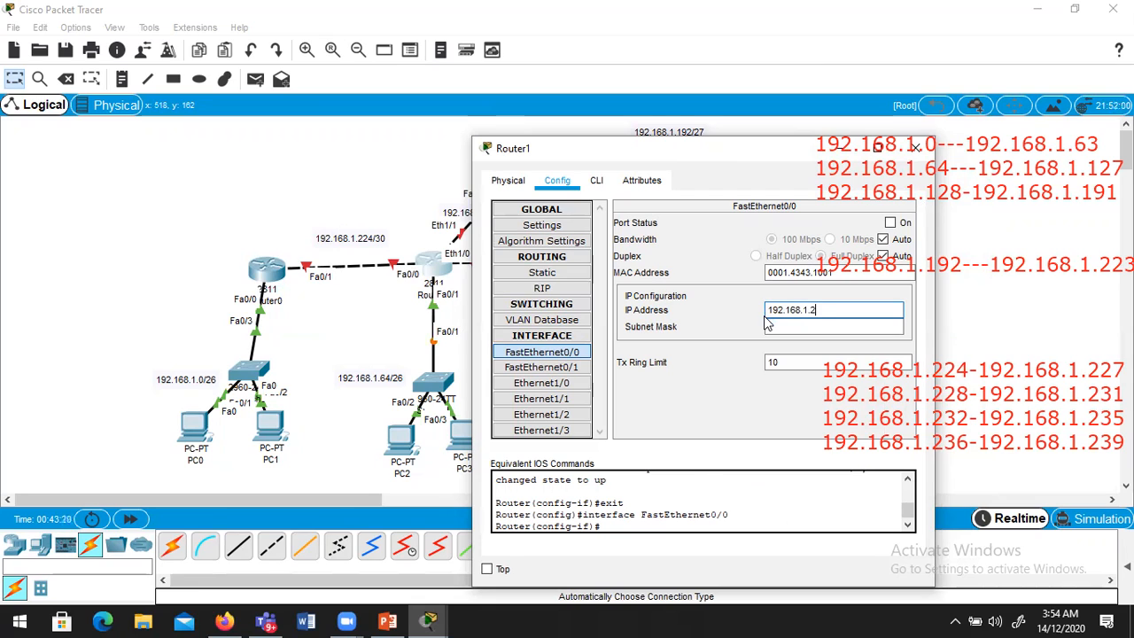
pyautogui.write('26')
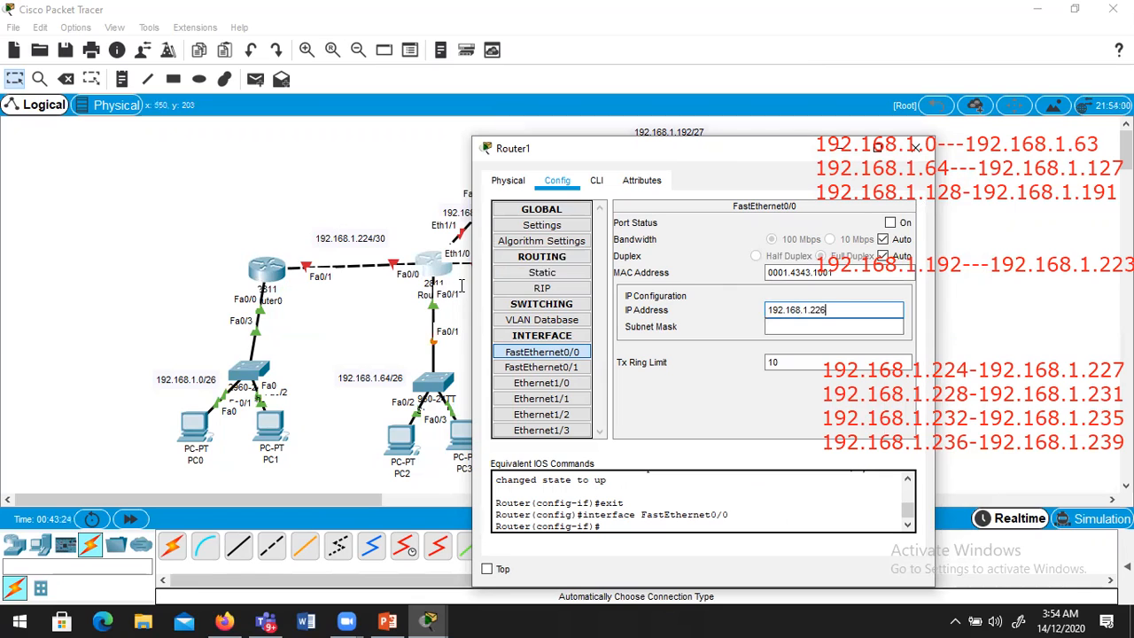
# Turn on Router1's FastEthernet0/0 port and set its subnet mask to 255.255.255.252.
pyautogui.click(891, 224)
pyautogui.click(840, 326)
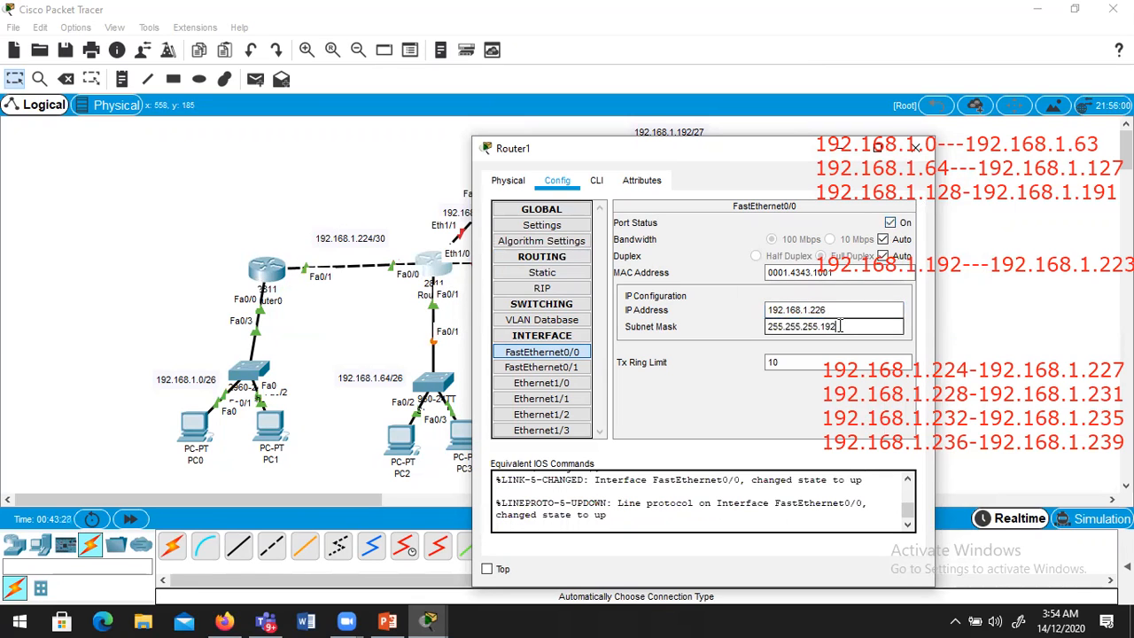
pyautogui.press('BackSpace')
pyautogui.press('BackSpace')
pyautogui.press('BackSpace')
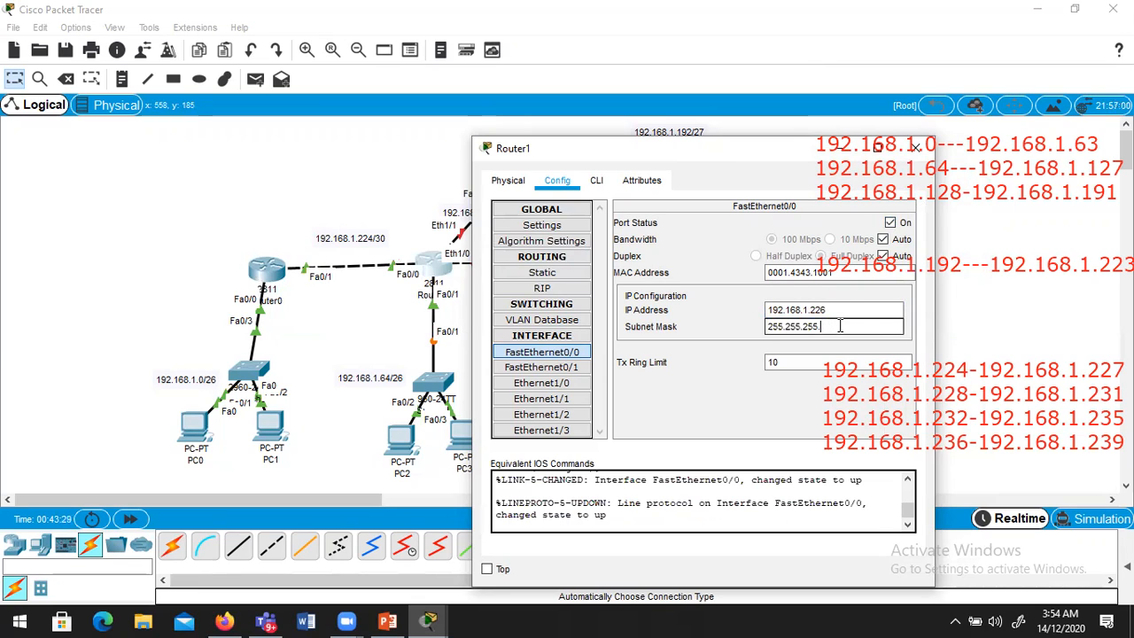
pyautogui.write('252')
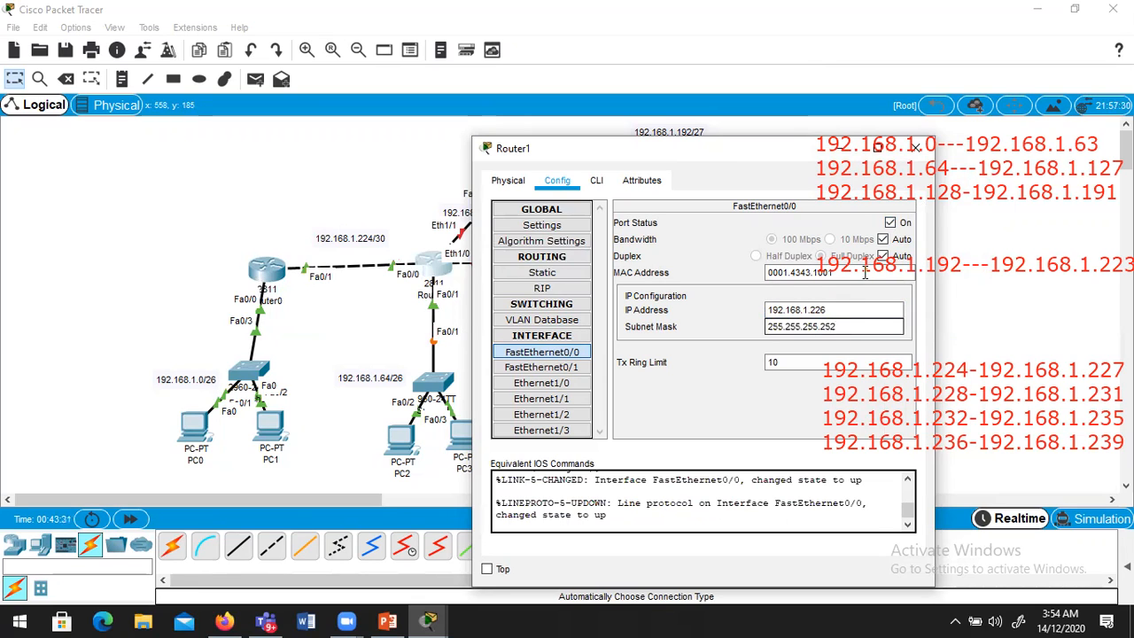
pyautogui.click(890, 223)
pyautogui.click(892, 224)
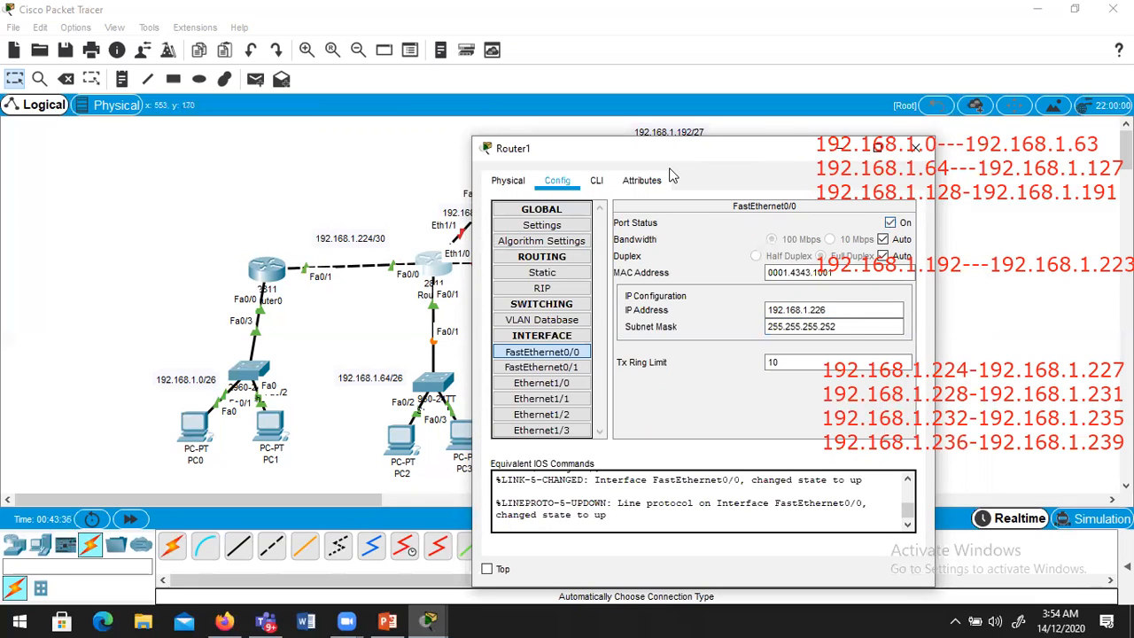
# Assign 192.168.1.229 with subnet mask 255.255.255.252 to Router1's Ethernet1/0 interface and turn the port on.
pyautogui.moveTo(671, 148); pyautogui.dragTo(137, 136)
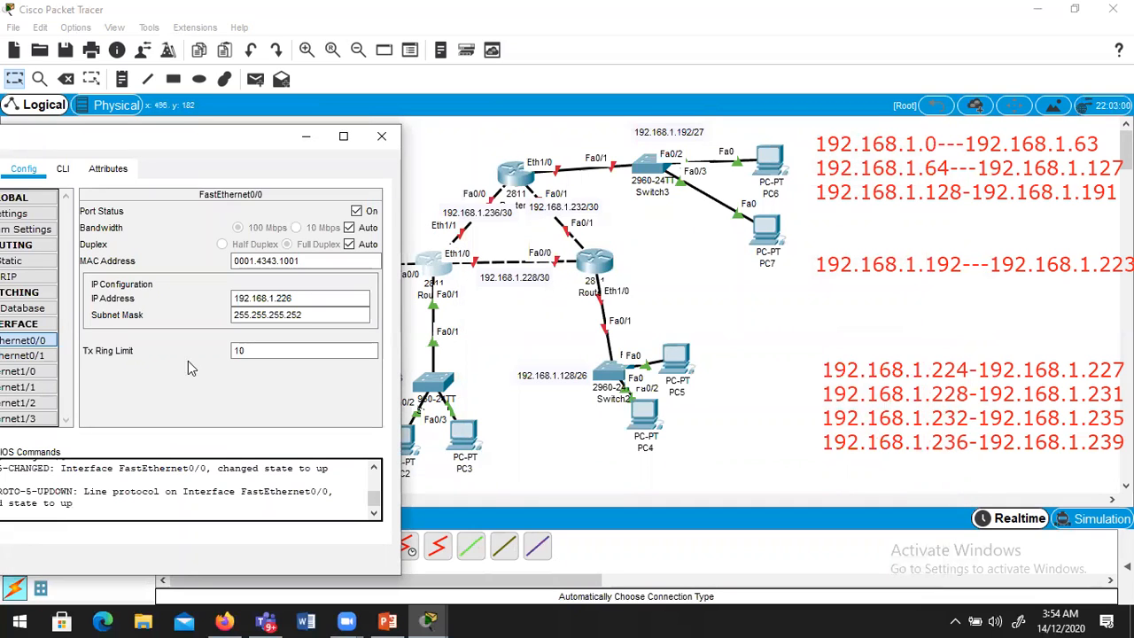
pyautogui.click(27, 371)
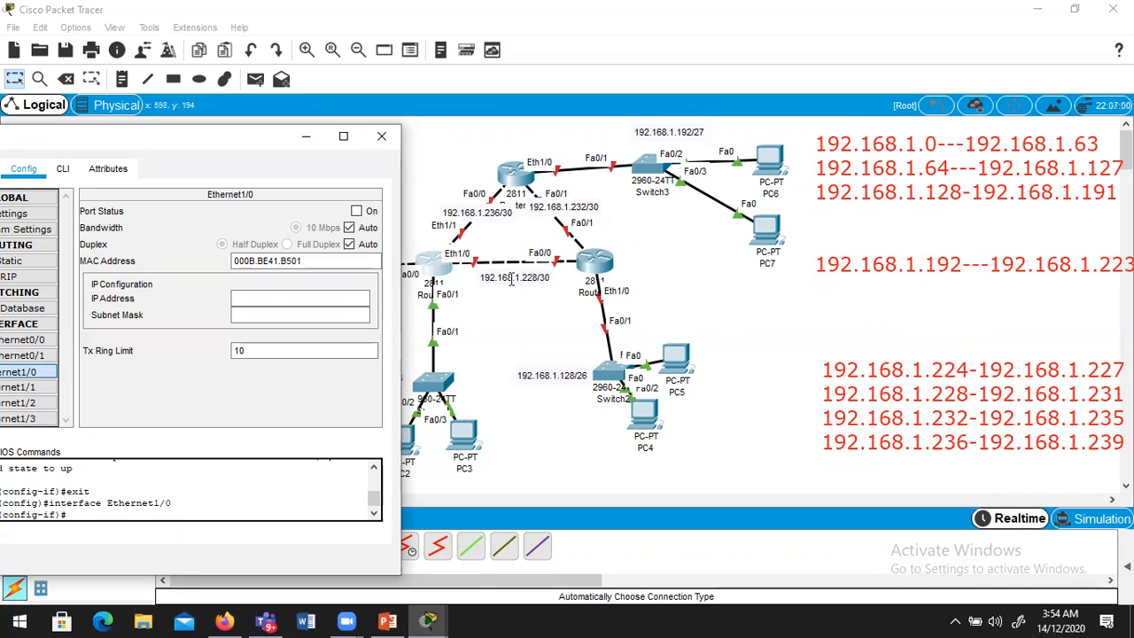
pyautogui.click(275, 299)
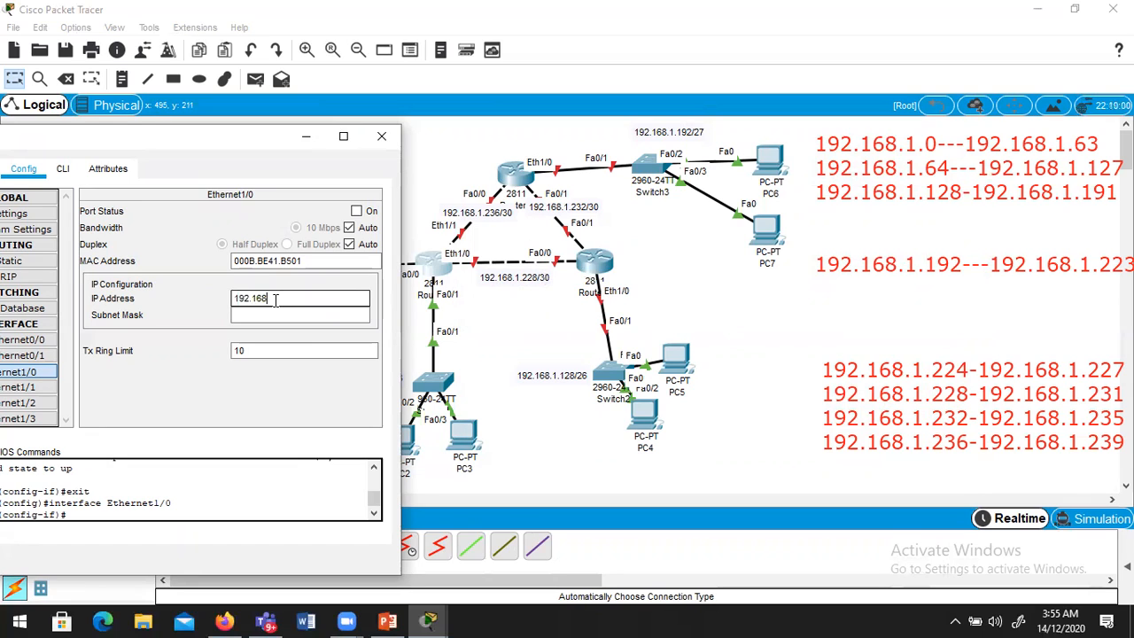
pyautogui.write('192.168.1.229')
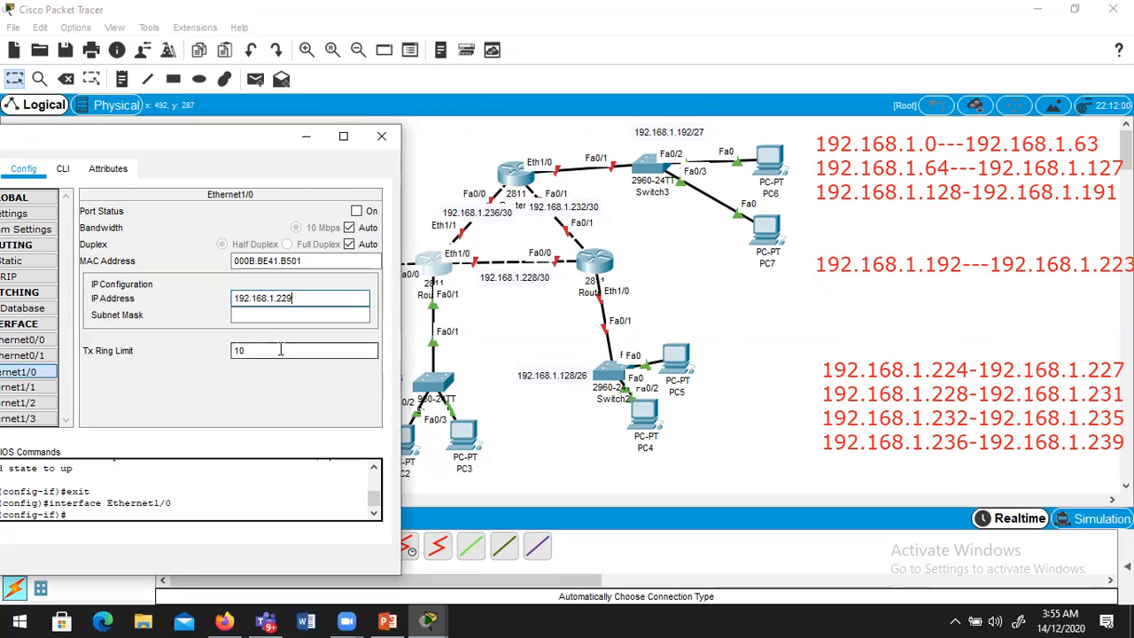
pyautogui.click(254, 315)
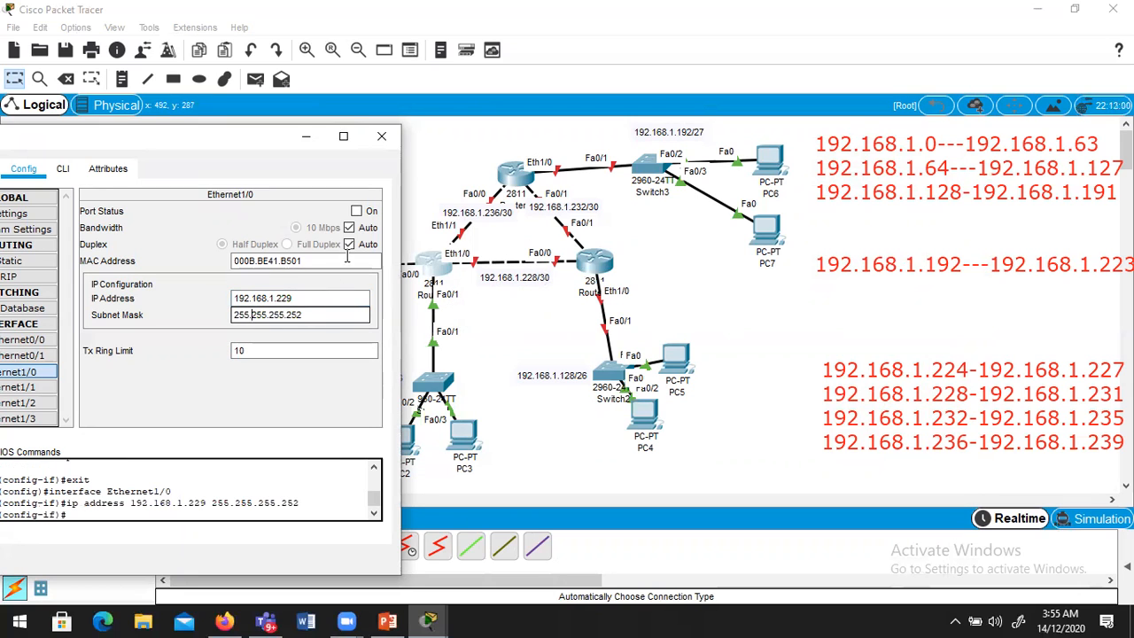
pyautogui.click(357, 211)
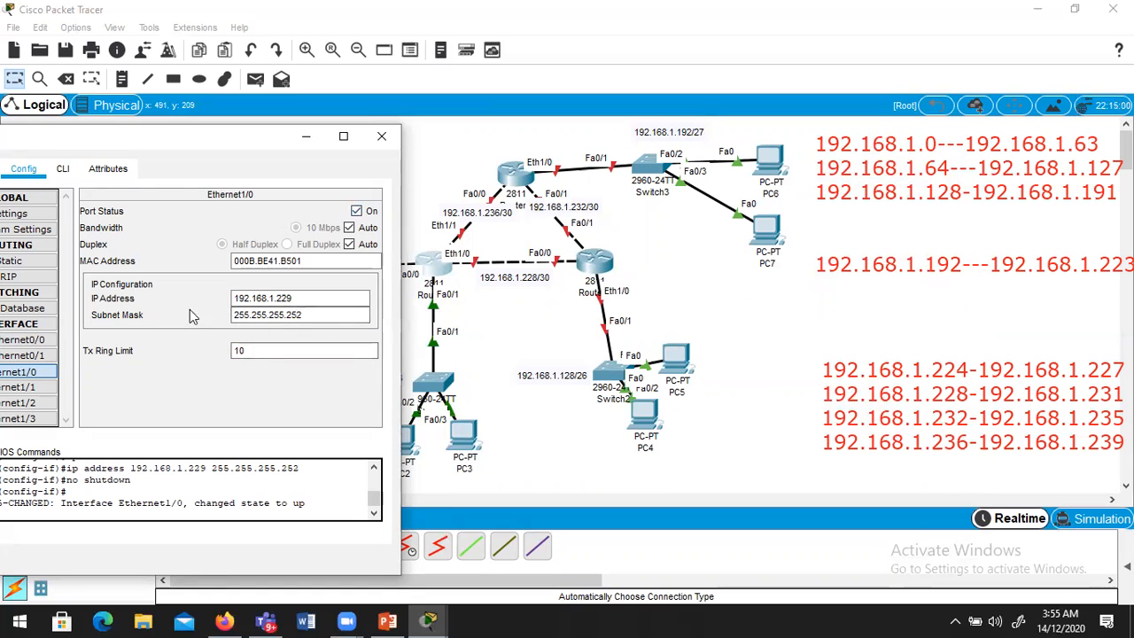
pyautogui.click(306, 315)
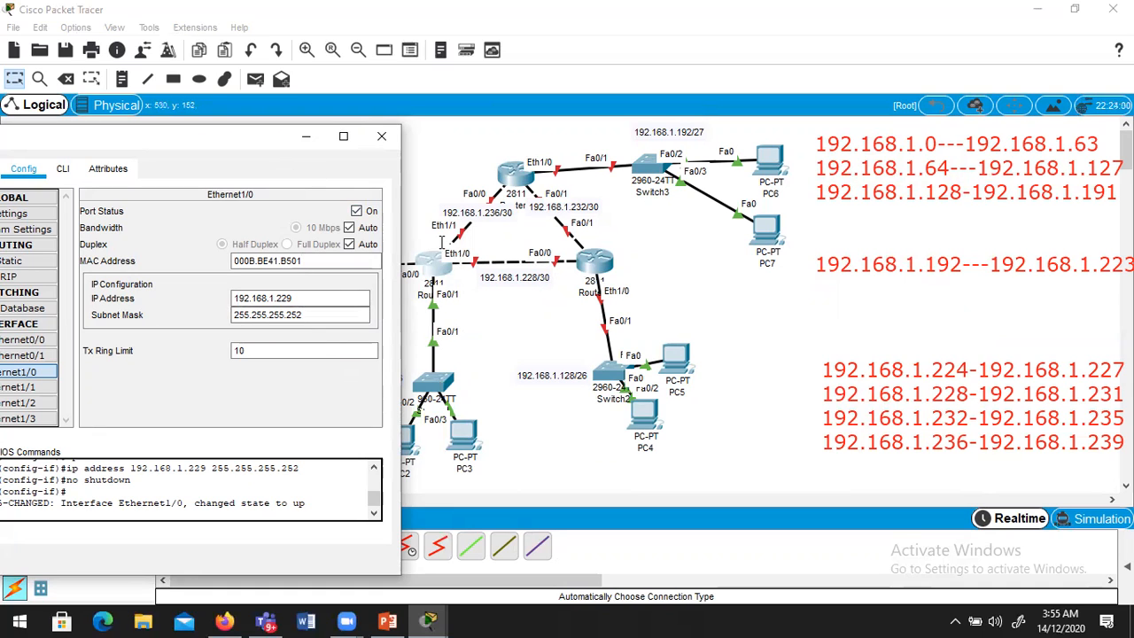
# Assign 192.168.1.237 with subnet mask 255.255.255.252 to Router1's Ethernet1/1 interface and turn the port on.
pyautogui.click(30, 397)
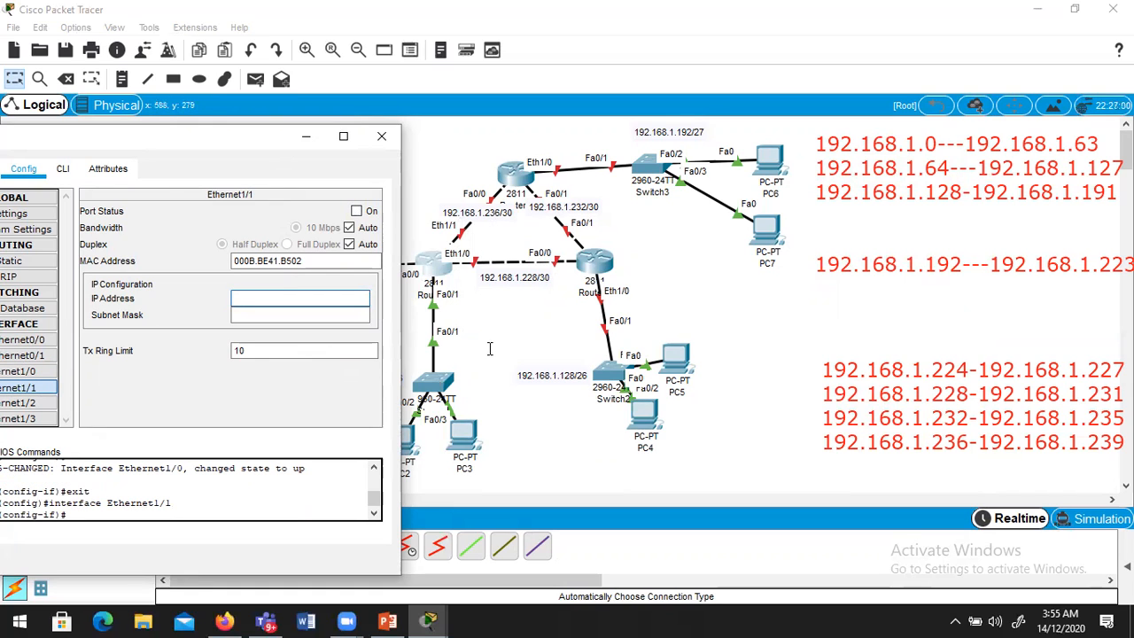
pyautogui.write('192.168.1.23')
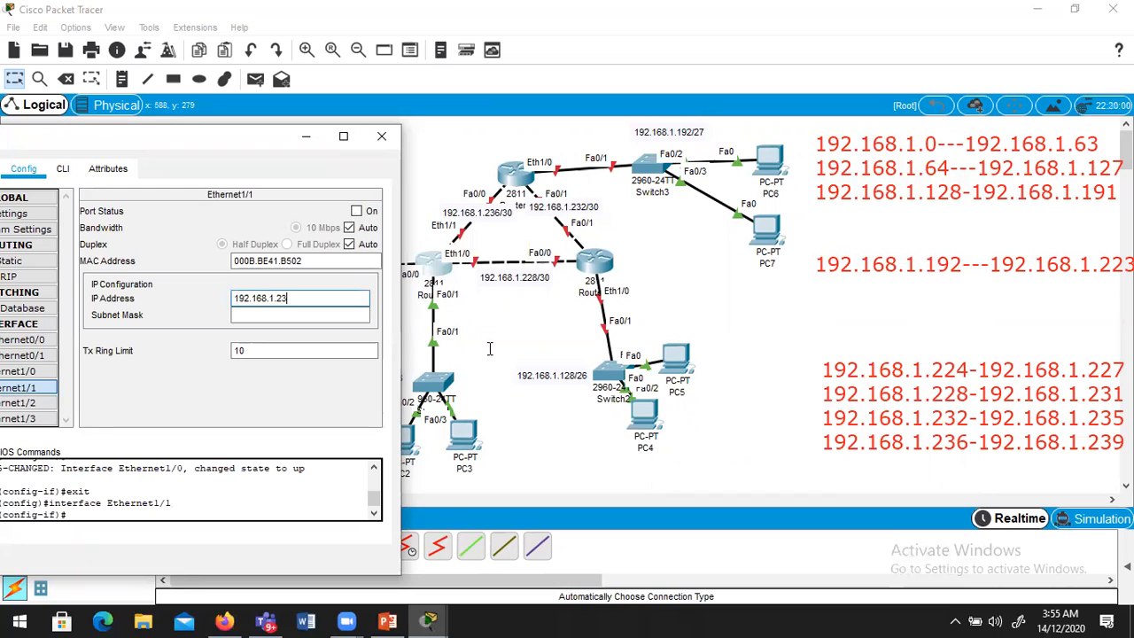
pyautogui.write('7')
pyautogui.press('Tab')
pyautogui.write('255.255.255.252')
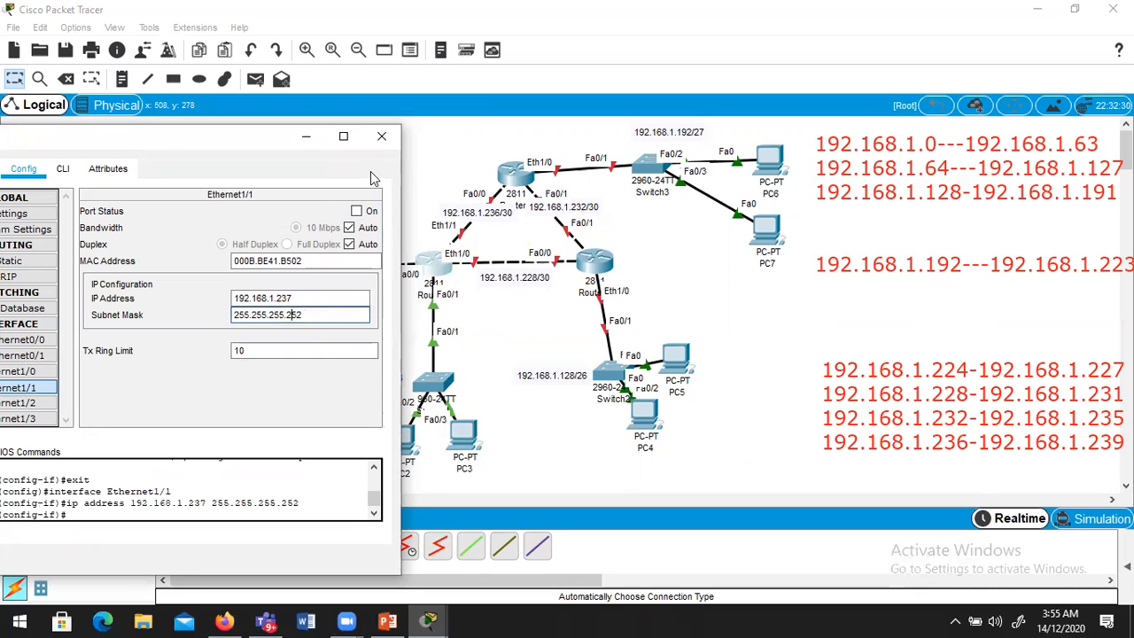
pyautogui.click(357, 213)
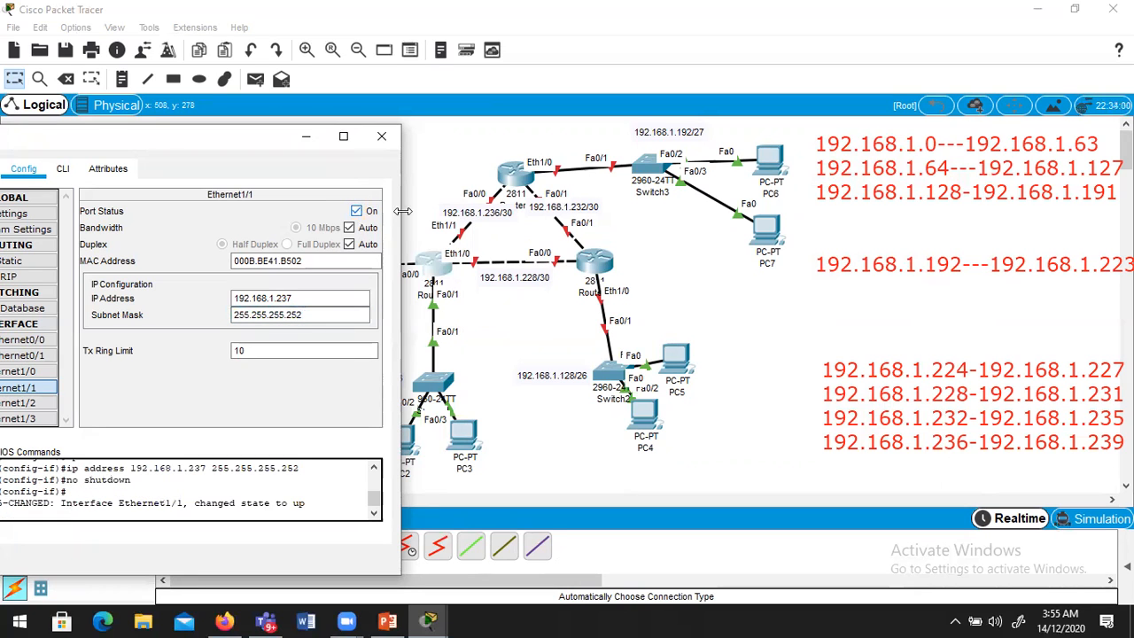
pyautogui.click(382, 137)
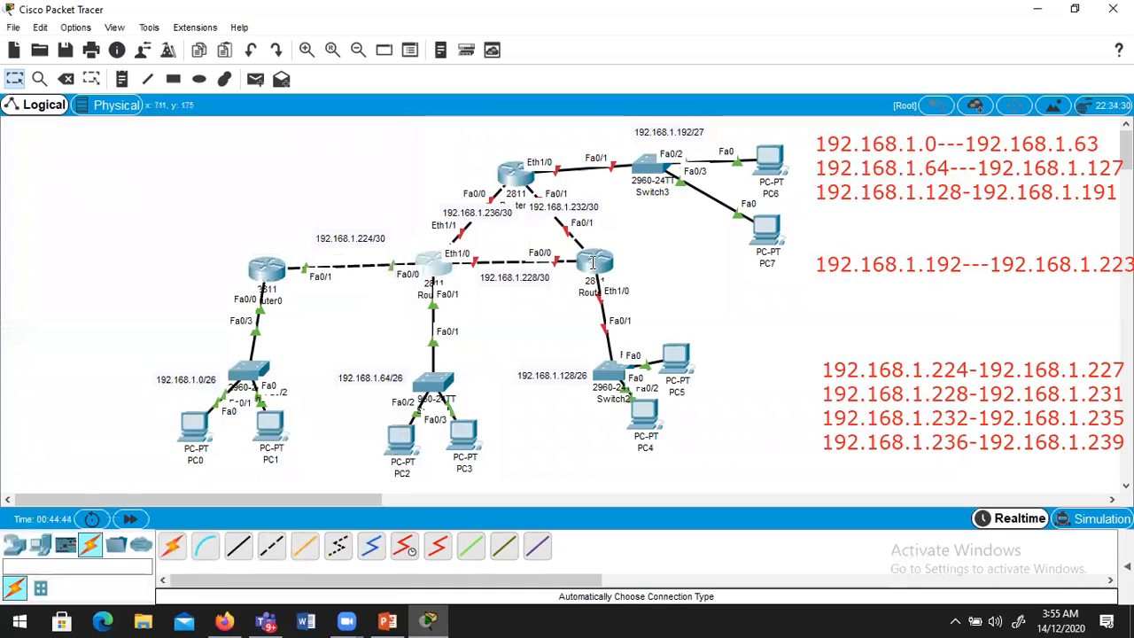
# Open Router3's configuration and set the IP address of its FastEthernet0/0 interface to 192.168.1.230.
pyautogui.click(593, 264)
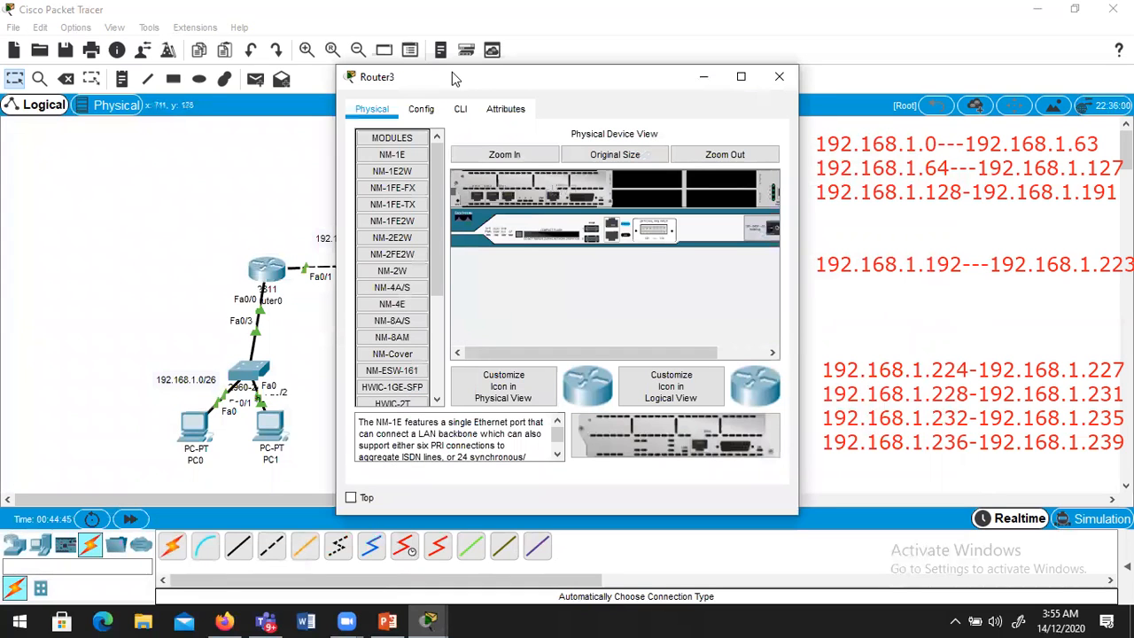
pyautogui.moveTo(474, 79); pyautogui.dragTo(781, 69)
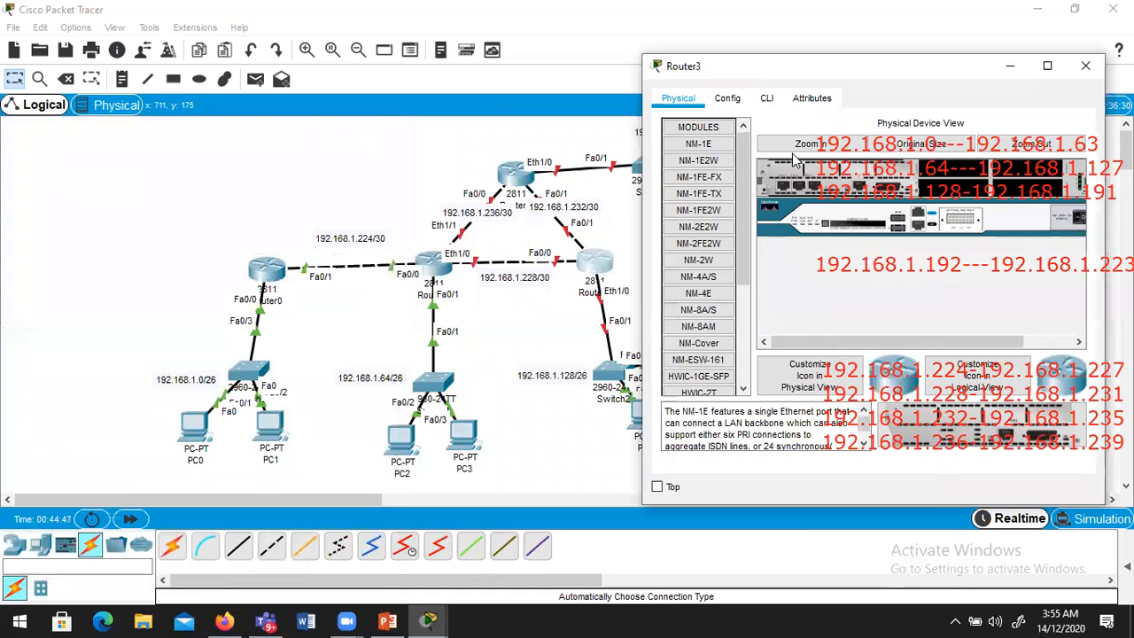
pyautogui.click(728, 99)
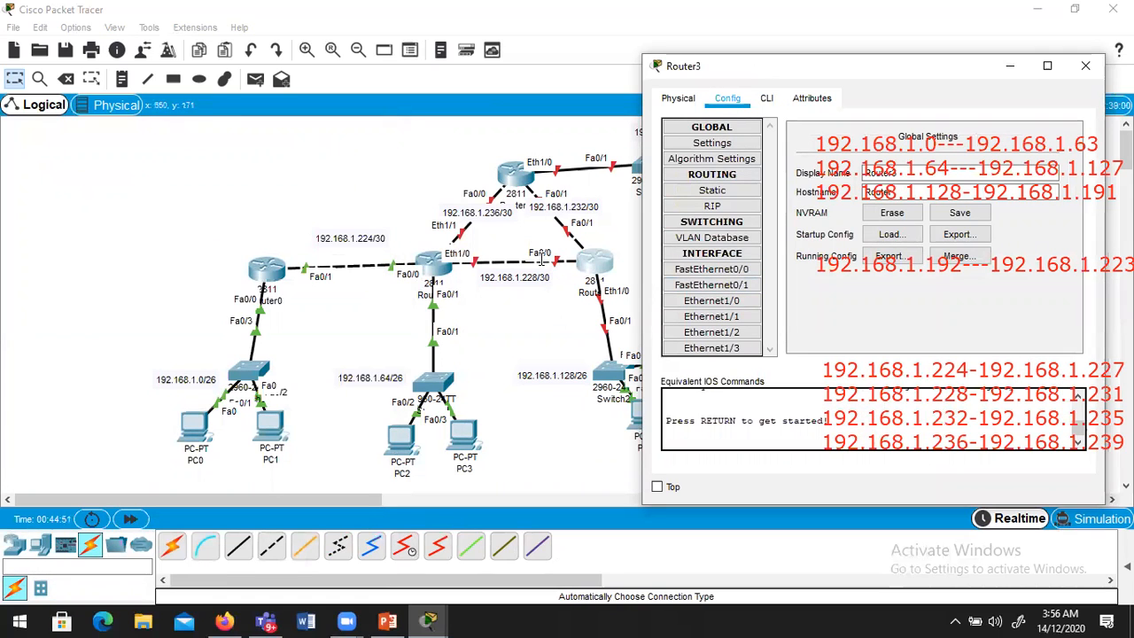
pyautogui.click(715, 277)
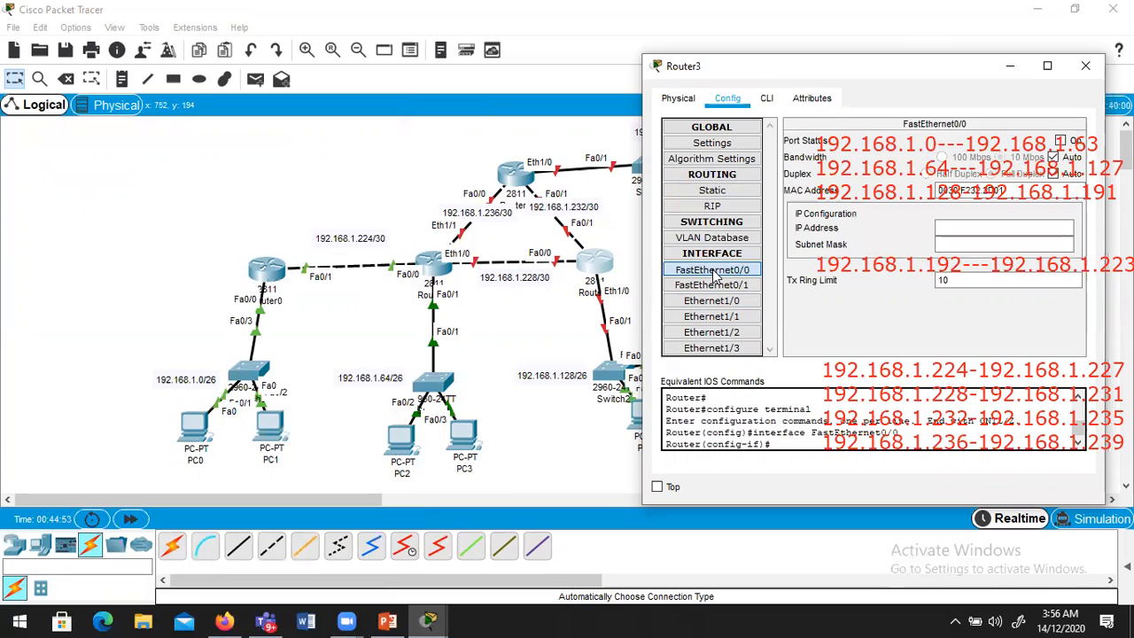
pyautogui.click(966, 227)
pyautogui.write('192.168')
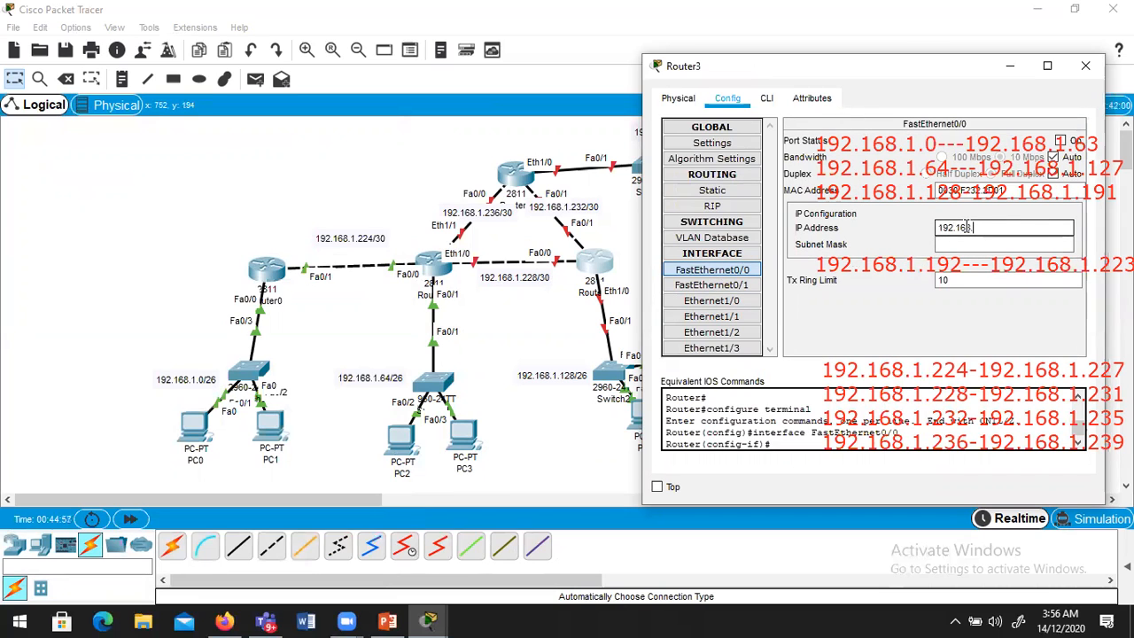
pyautogui.write('.1.230')
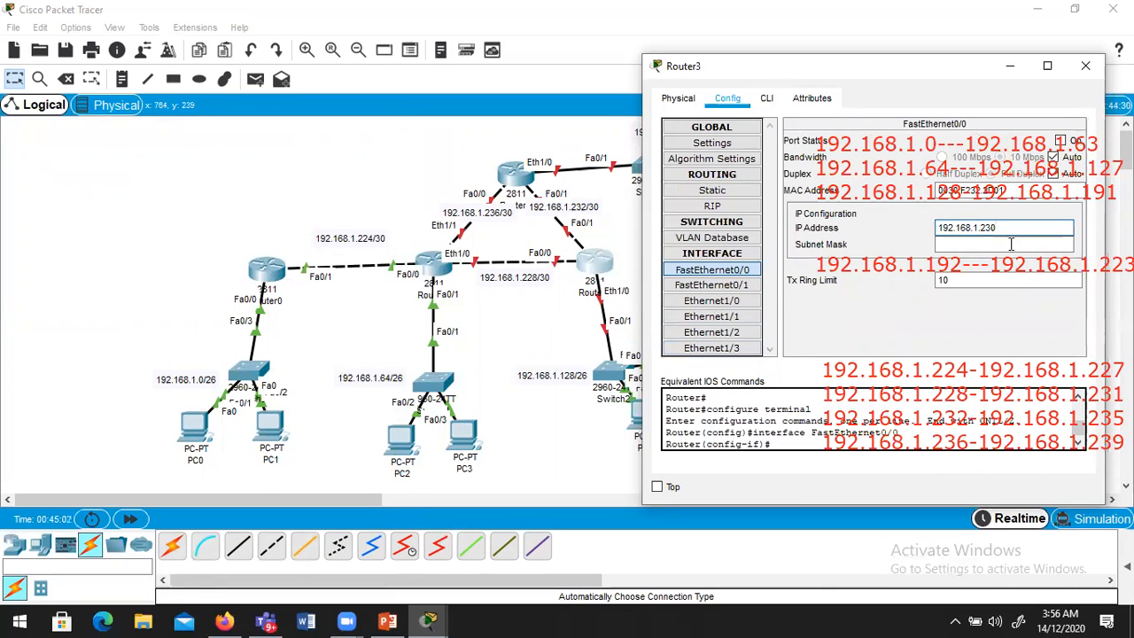
# Set the subnet mask of Router3's FastEthernet0/0 to 255.255.255.252 and turn the port on.
pyautogui.click(1063, 244)
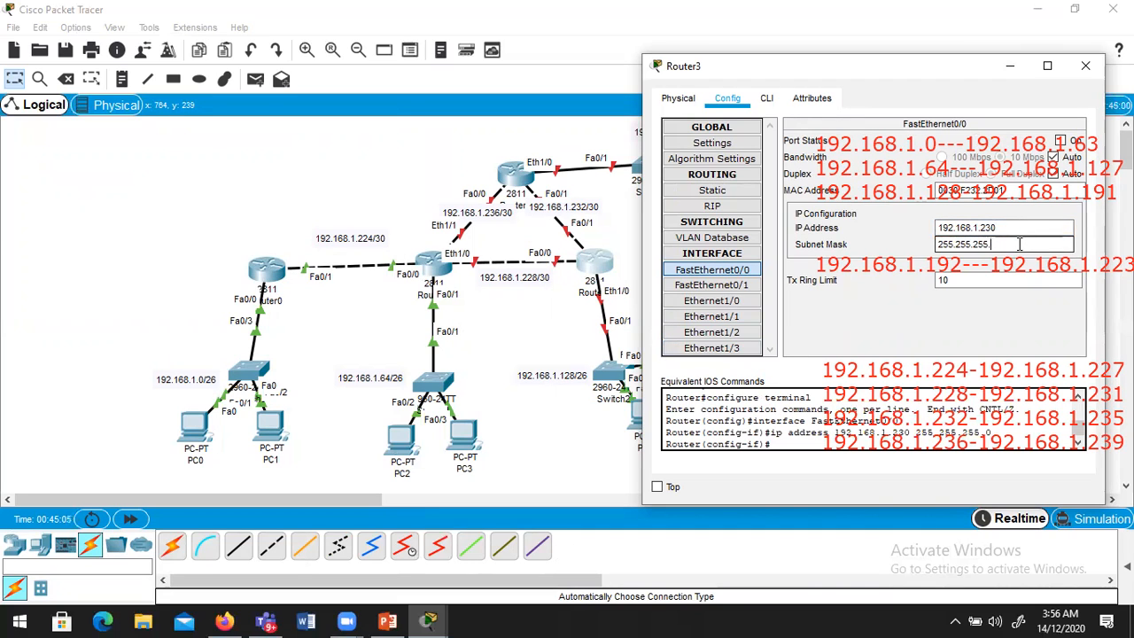
pyautogui.write('252')
pyautogui.click(1061, 142)
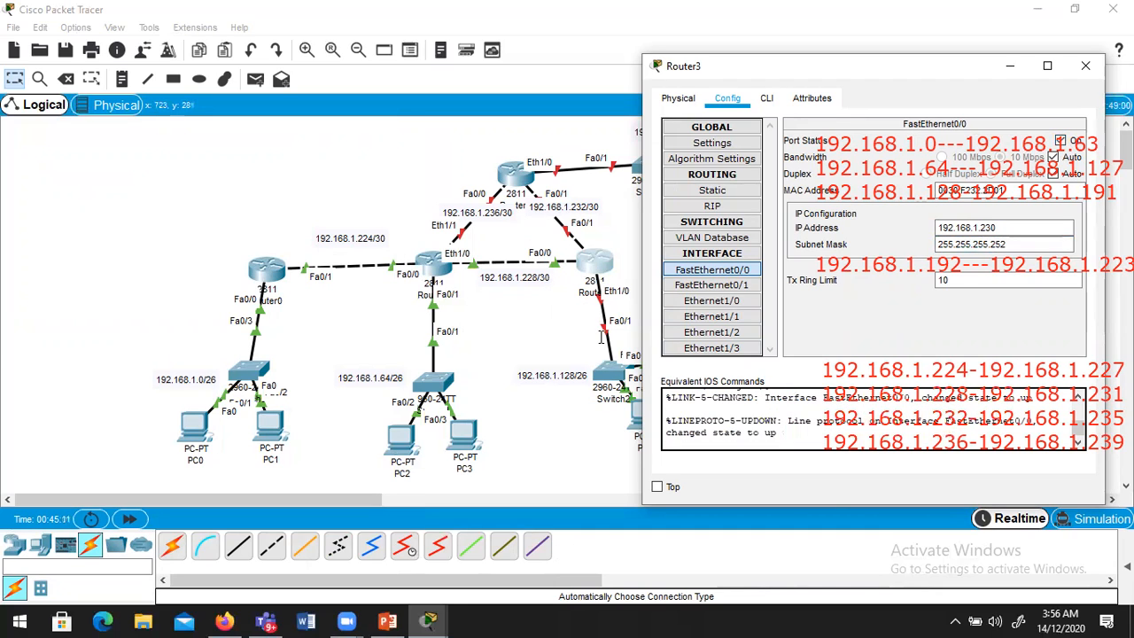
# Assign 192.168.1.129 with subnet mask 255.255.255.192 to Router3's Ethernet1/0 interface and turn the port on.
pyautogui.click(735, 302)
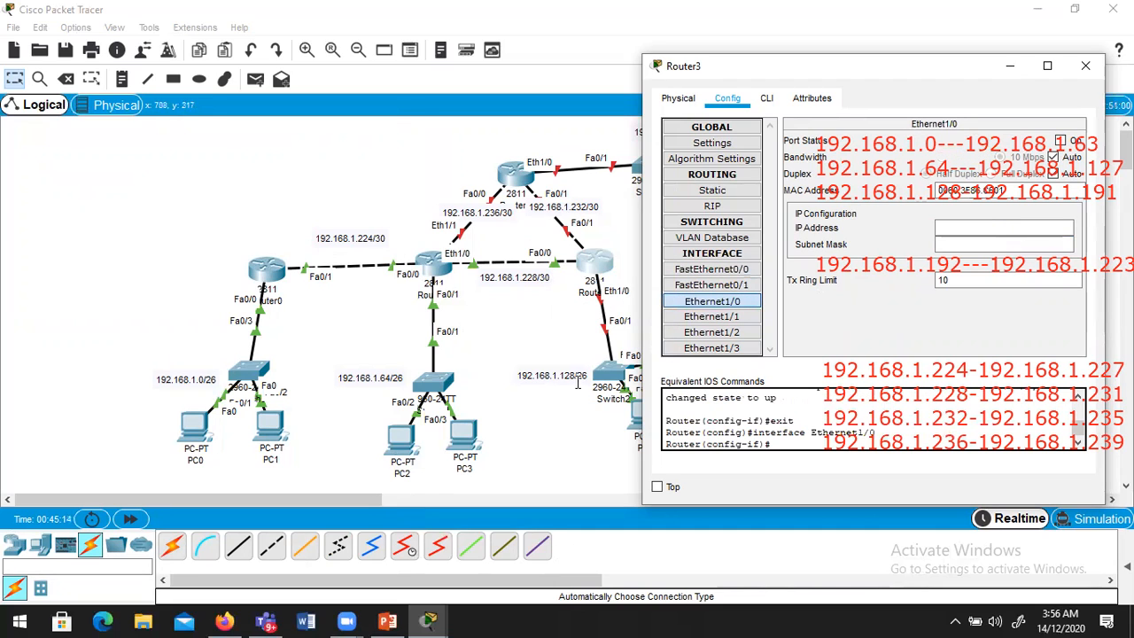
pyautogui.click(954, 230)
pyautogui.write('192.168.1')
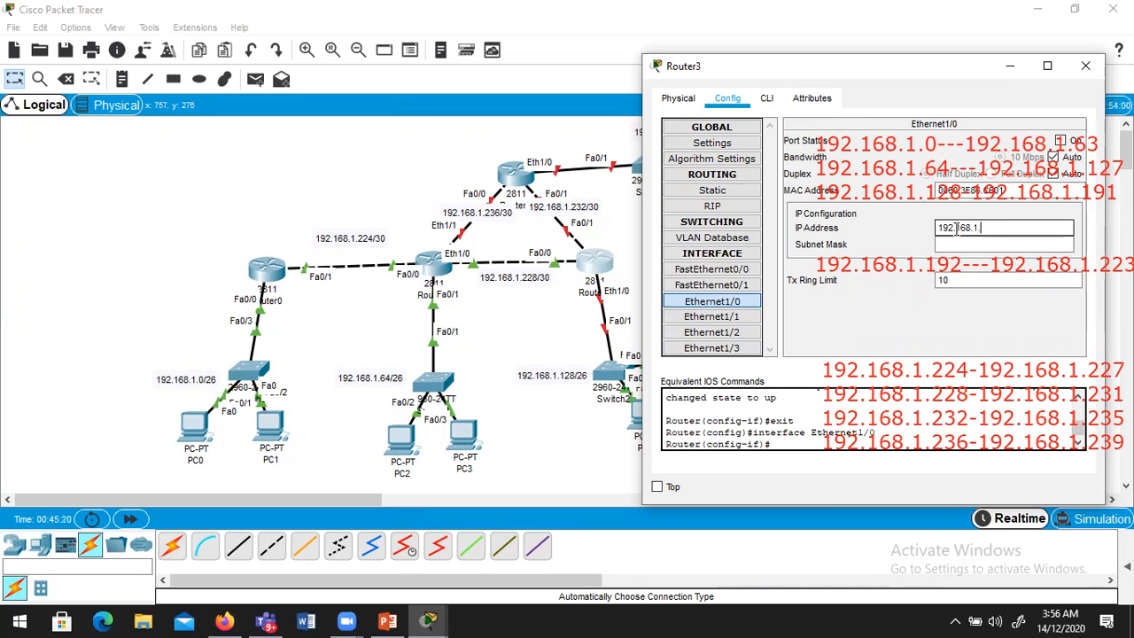
pyautogui.write('.129')
pyautogui.click(996, 245)
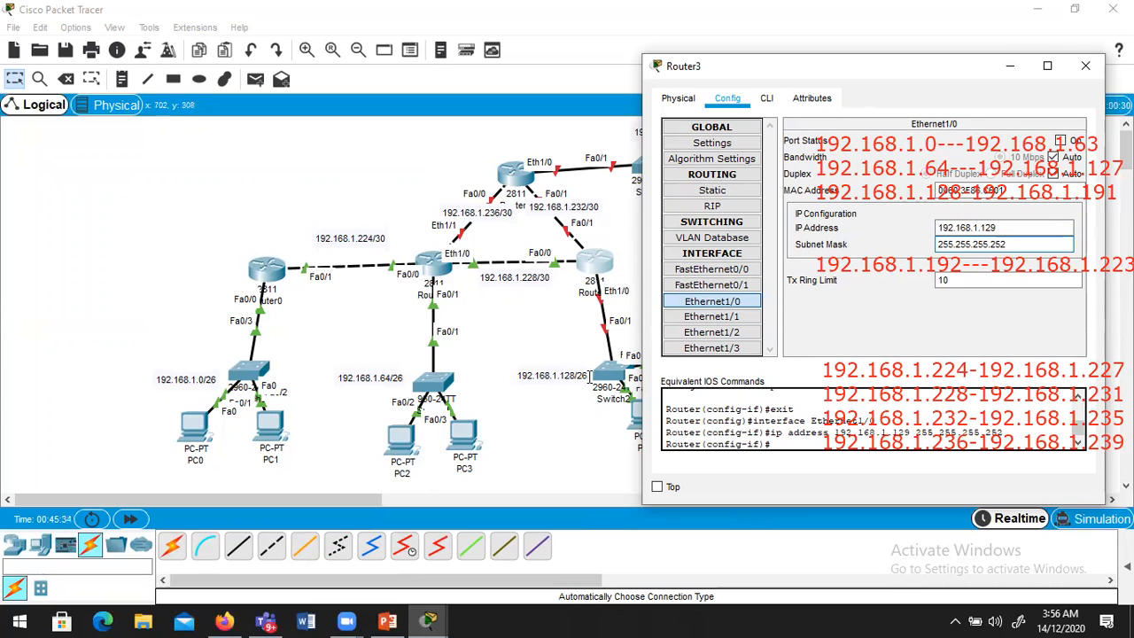
pyautogui.press('BackSpace')
pyautogui.press('BackSpace')
pyautogui.click(1060, 142)
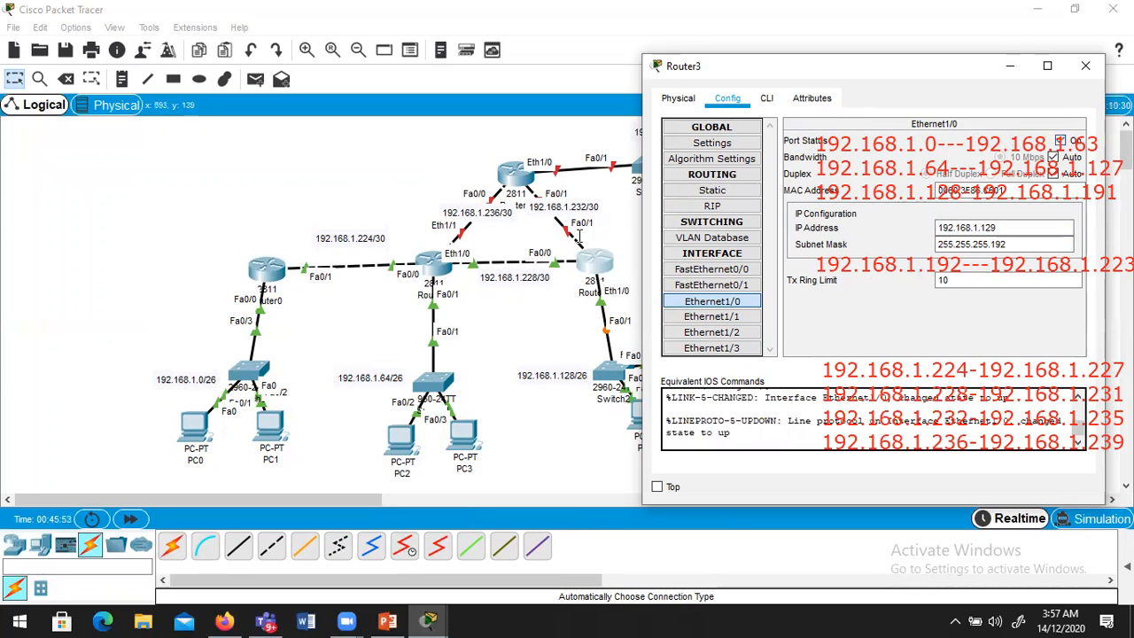
# Assign 192.168.1.233 with subnet mask 255.255.255.252 to Router3's FastEthernet0/1 interface and turn the port on.
pyautogui.click(732, 283)
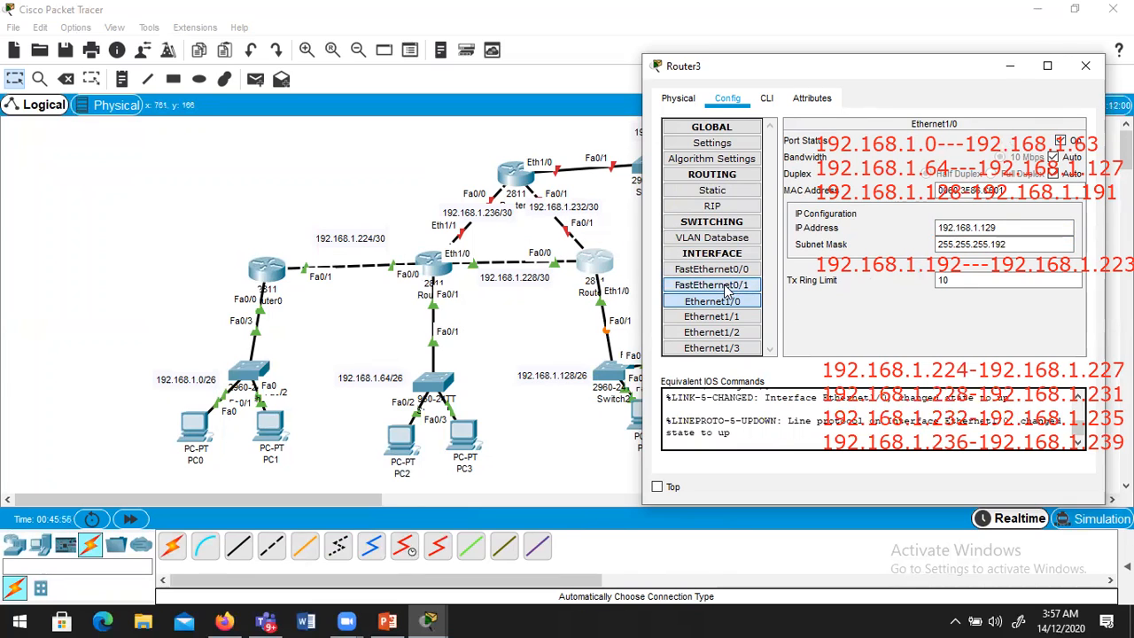
pyautogui.click(967, 228)
pyautogui.write('192.168.1.')
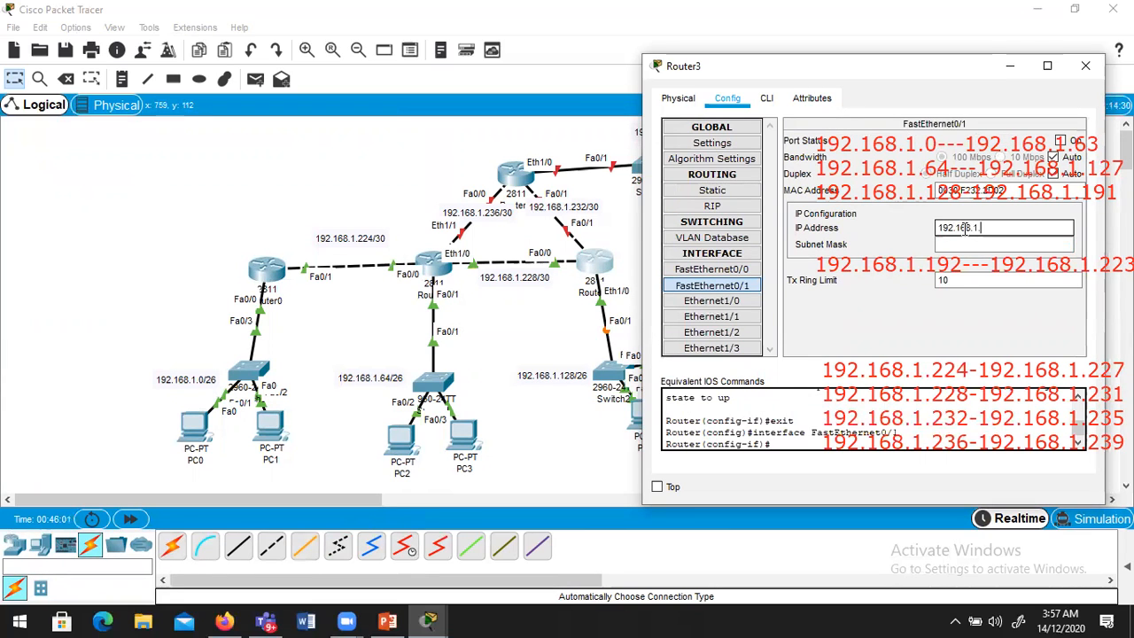
pyautogui.write('233')
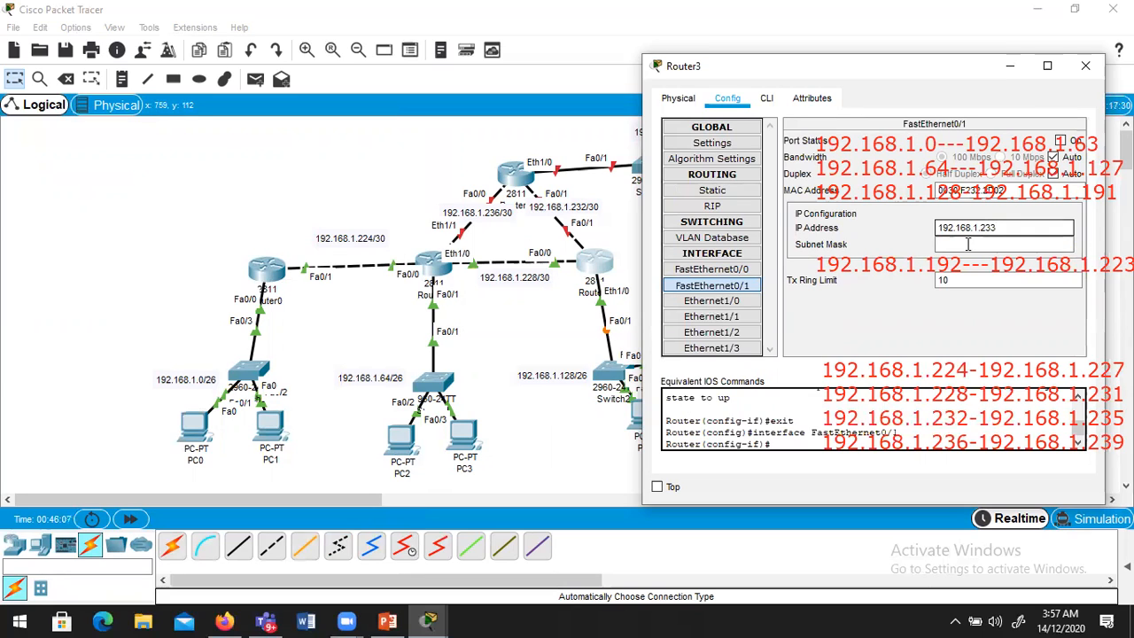
pyautogui.click(967, 245)
pyautogui.click(1061, 142)
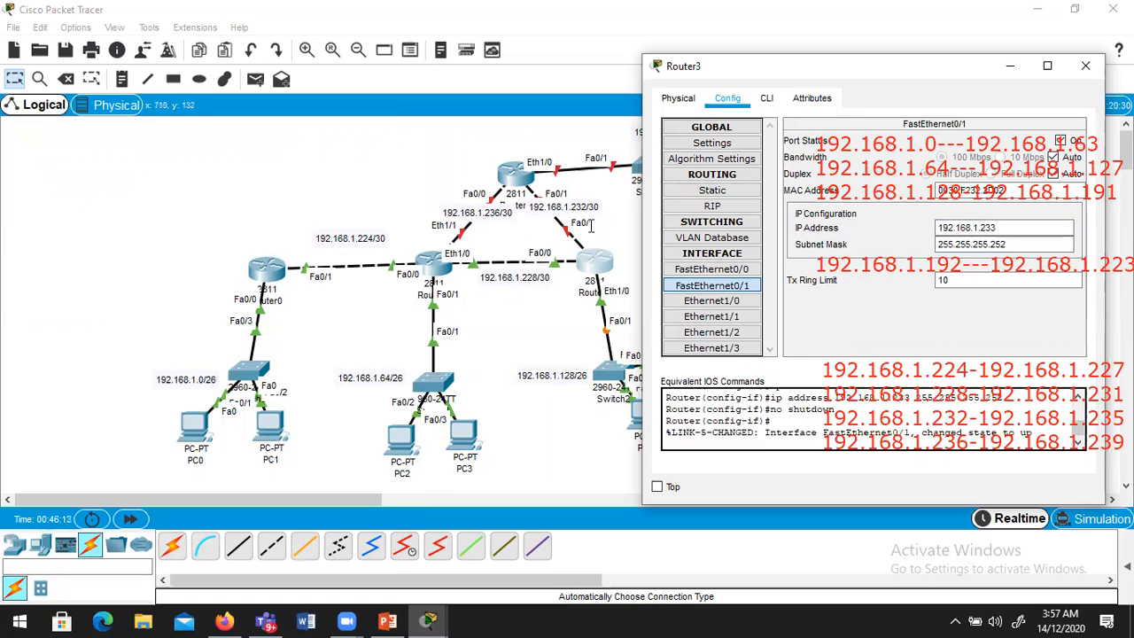
pyautogui.click(1086, 74)
# Open Router2's configuration and set the IP address of its FastEthernet0/0 interface to 192.168.1.238.
pyautogui.click(513, 171)
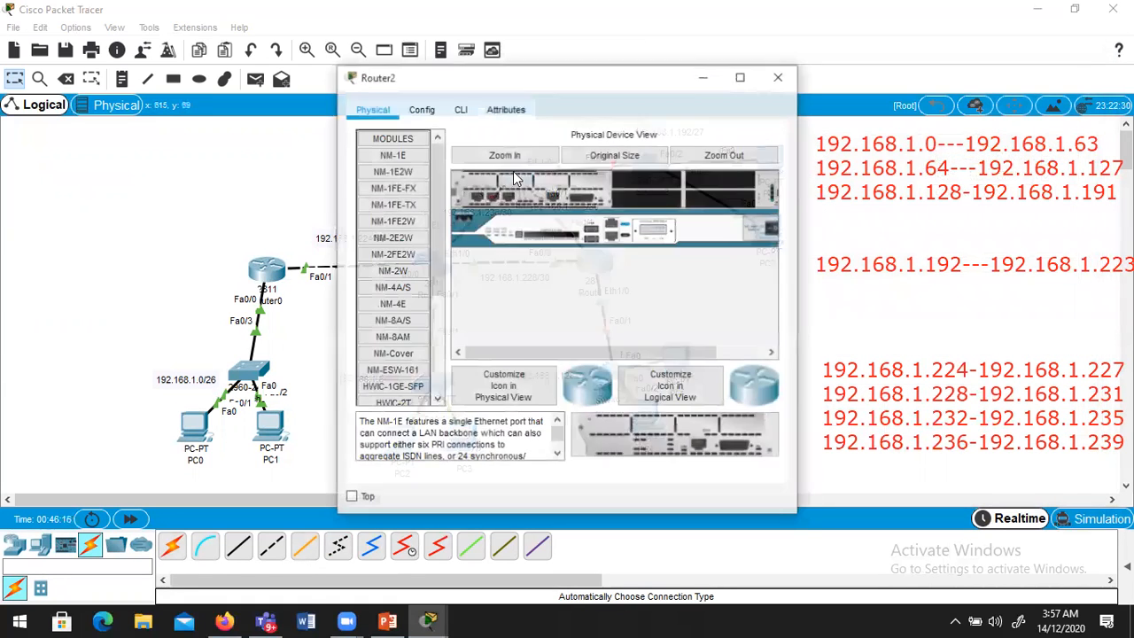
pyautogui.moveTo(583, 80); pyautogui.dragTo(900, 104)
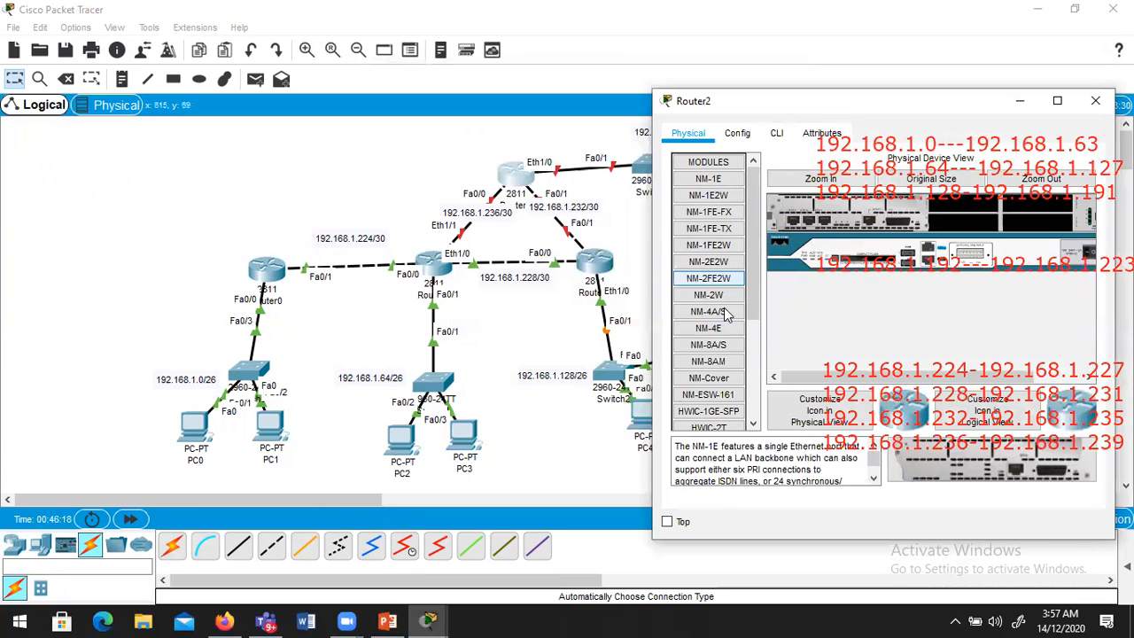
pyautogui.click(737, 133)
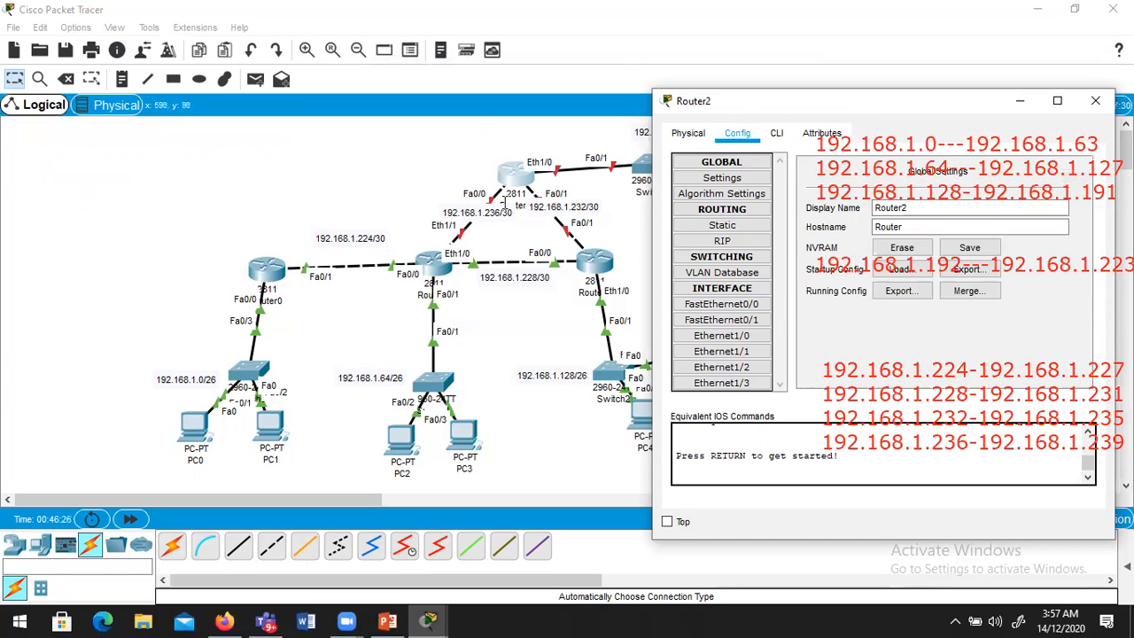
pyautogui.click(722, 304)
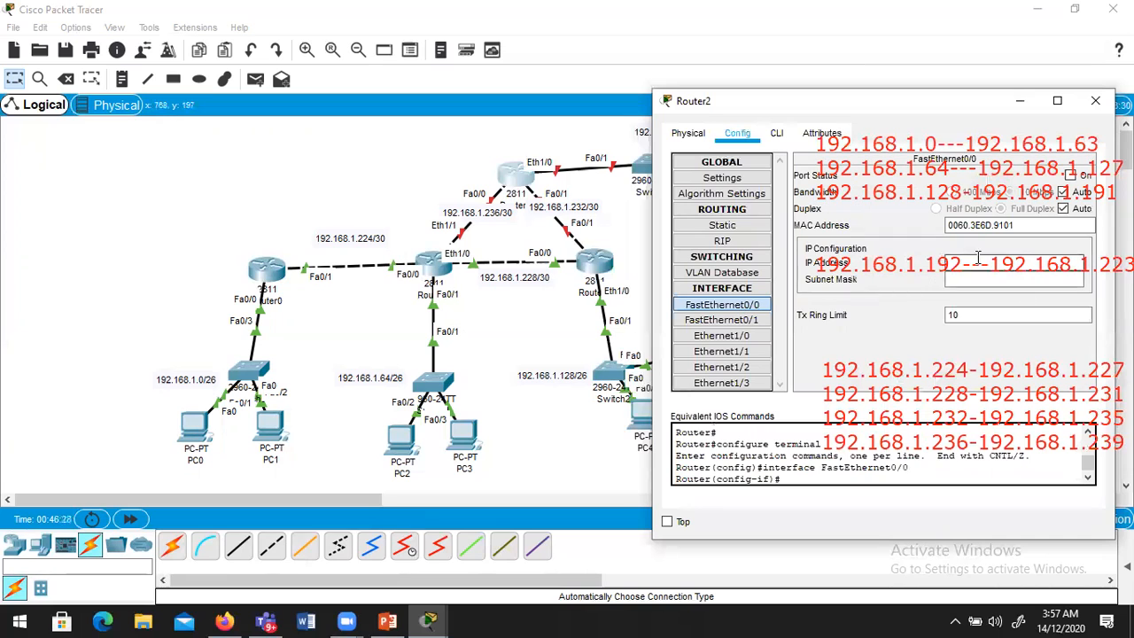
pyautogui.moveTo(846, 104); pyautogui.dragTo(836, 135)
pyautogui.click(953, 290)
pyautogui.write('192.168.1.238')
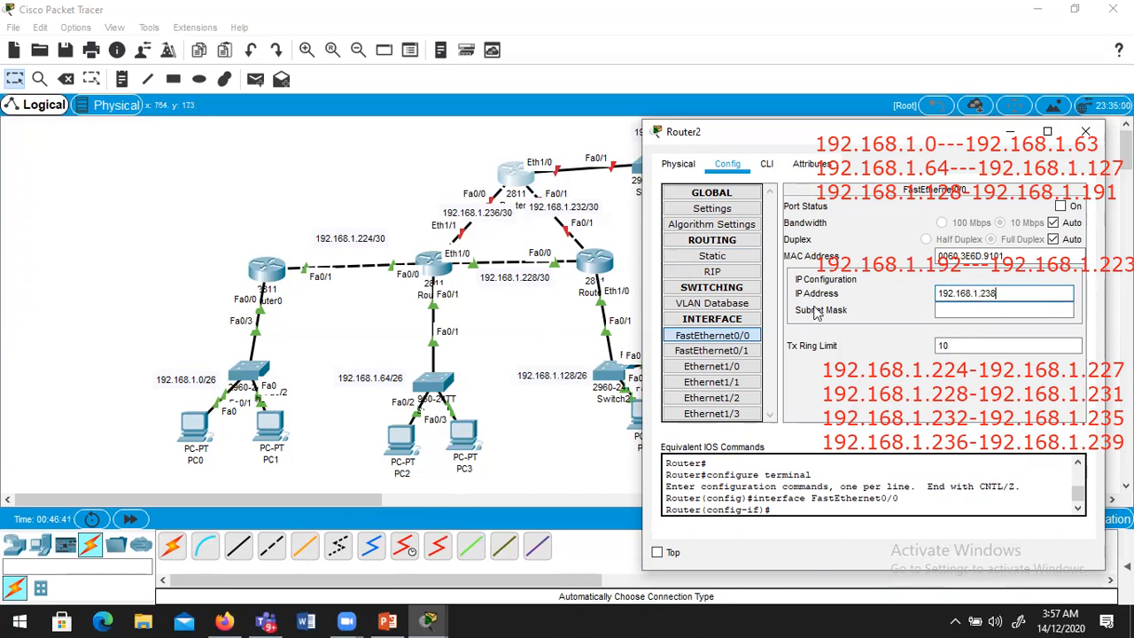
# Set the subnet mask of Router2's FastEthernet0/0 interface to 255.255.255.252.
pyautogui.click(943, 309)
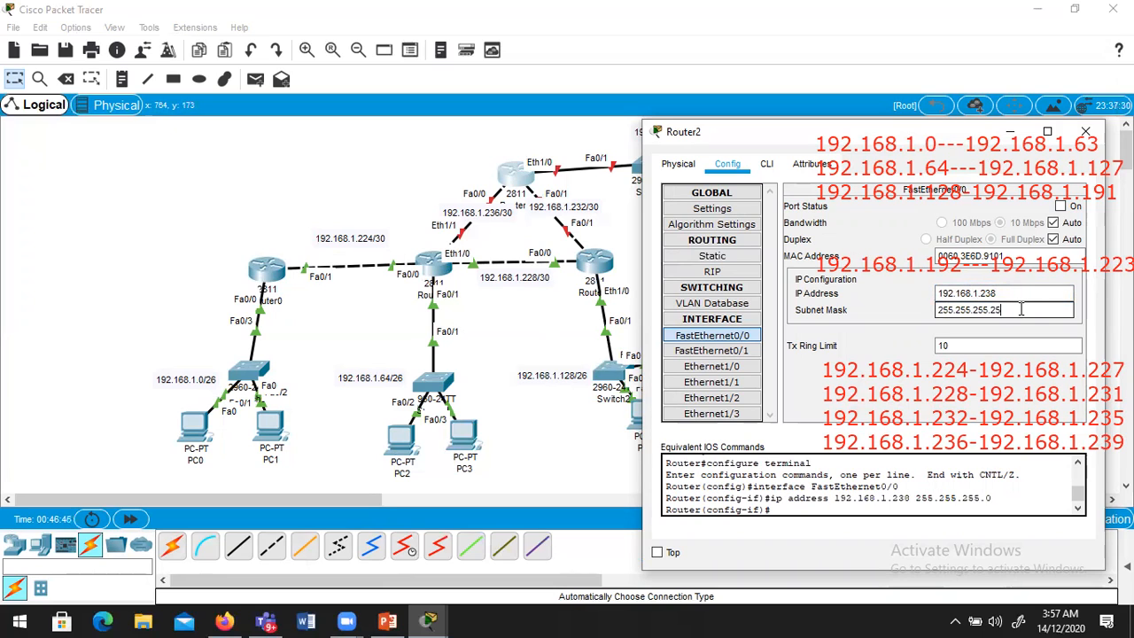
pyautogui.write('252')
pyautogui.press('Return')
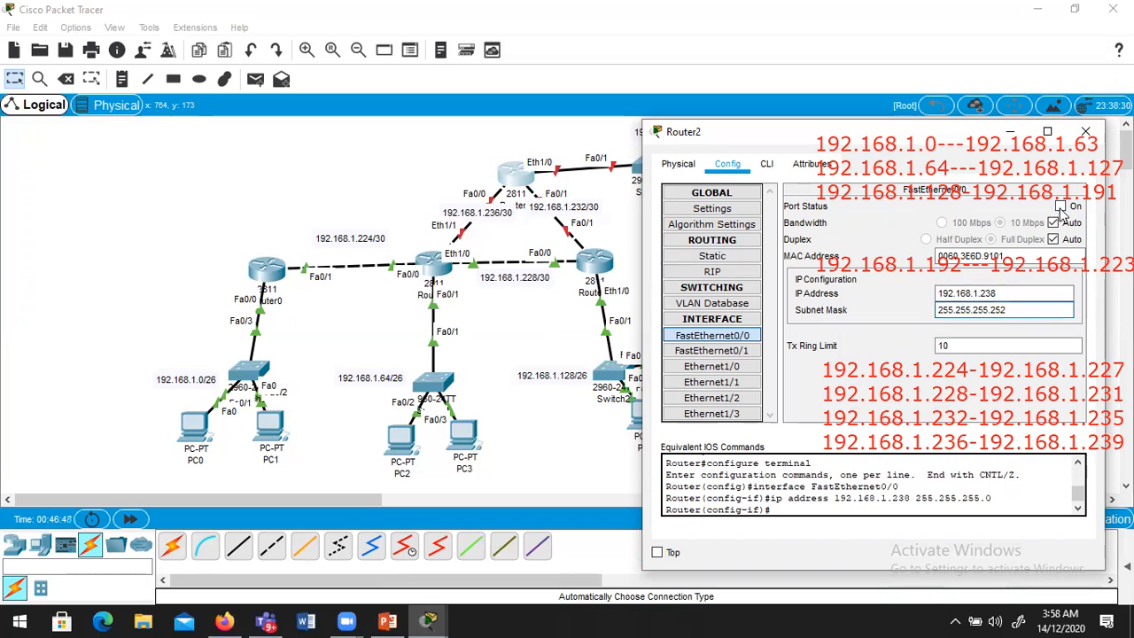
# Turn on Router2's FastEthernet0/0 port, and assign 192.168.1.234 with subnet mask 255.255.255.252 to FastEthernet0/1 with its port on.
pyautogui.click(1061, 206)
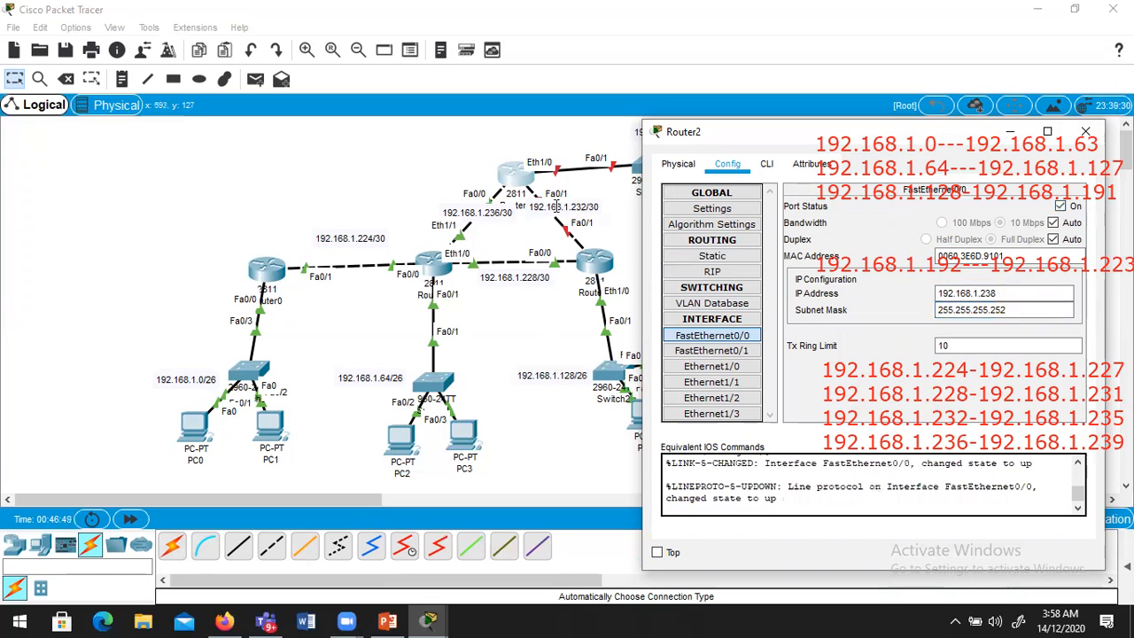
pyautogui.click(735, 353)
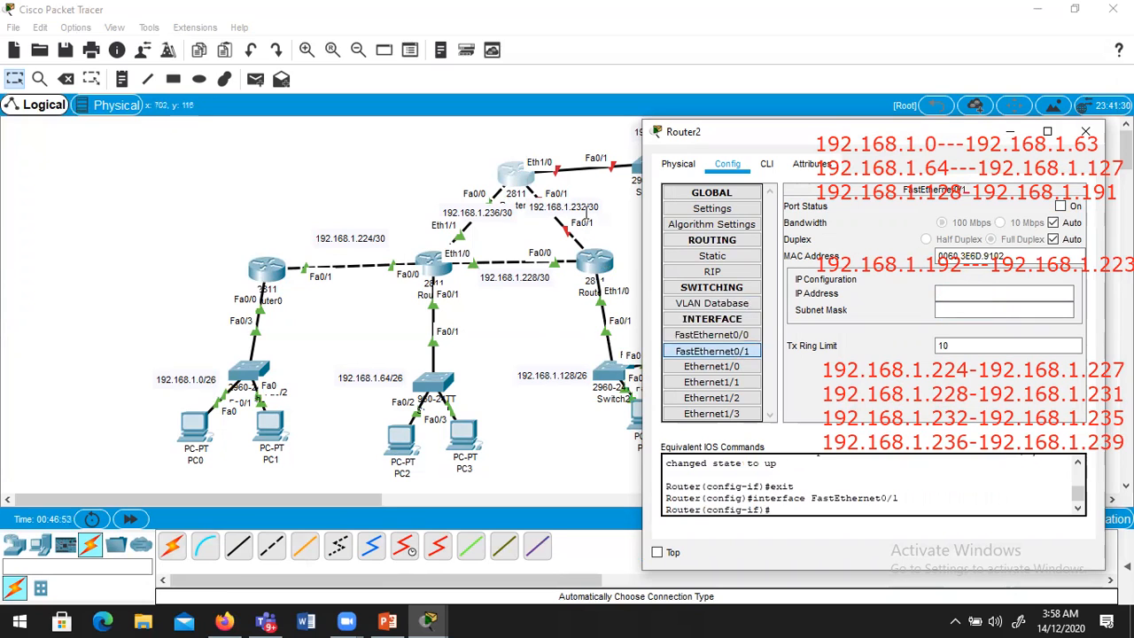
pyautogui.click(991, 292)
pyautogui.write('192.168.1.23')
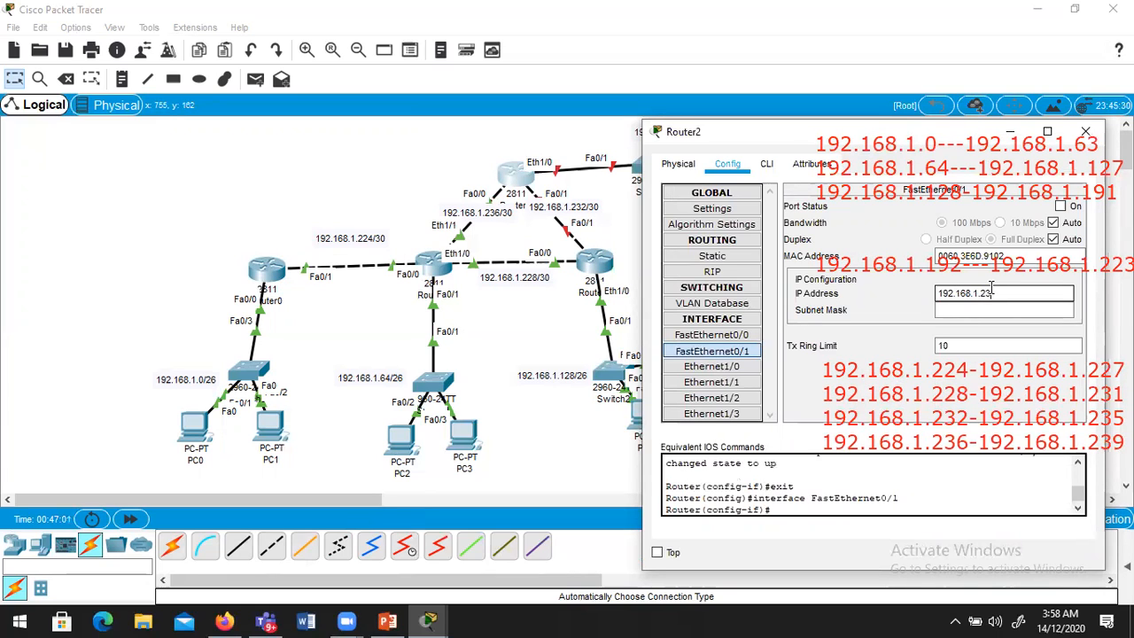
pyautogui.write('4')
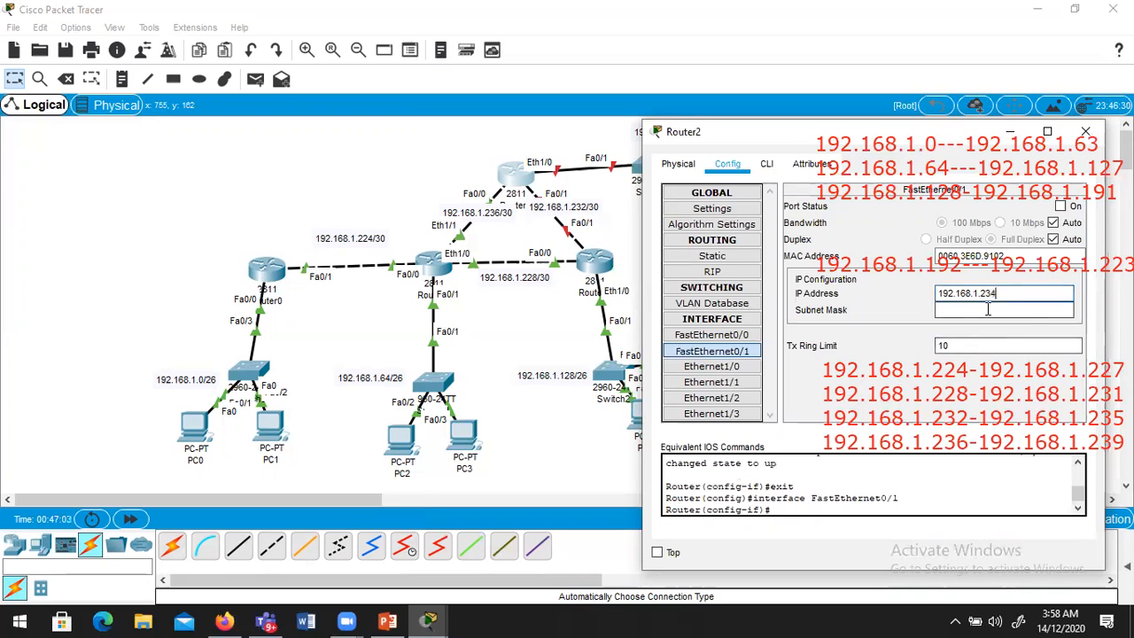
pyautogui.click(985, 311)
pyautogui.click(1063, 207)
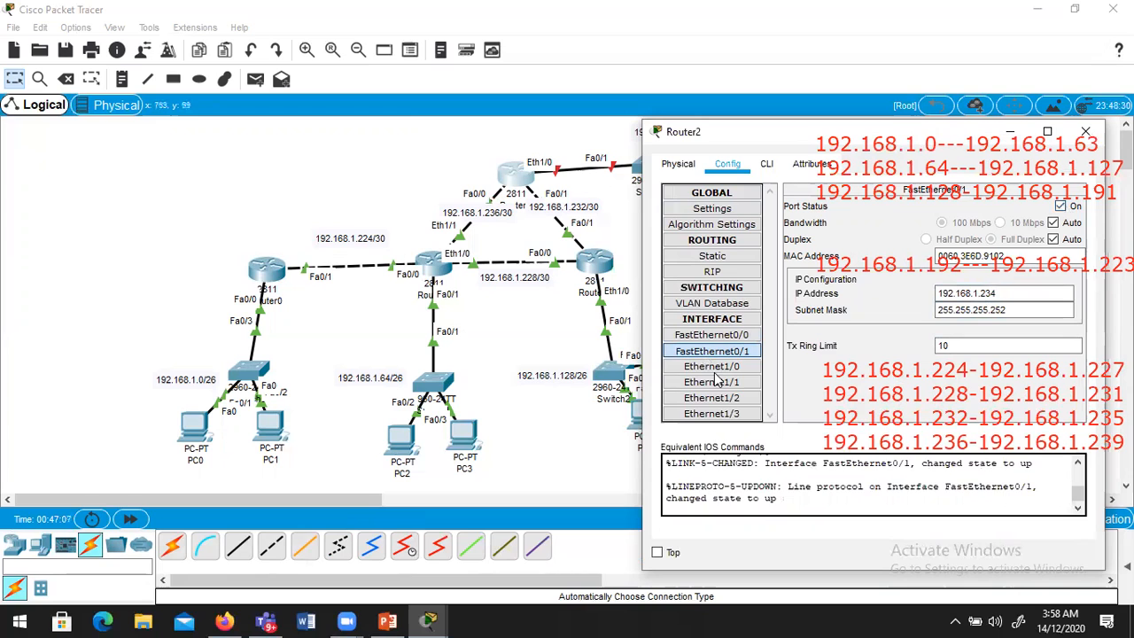
# Set the IP address of Router2's Ethernet1/0 interface to 192.168.1.193, moving the window clear of the address annotations.
pyautogui.click(712, 366)
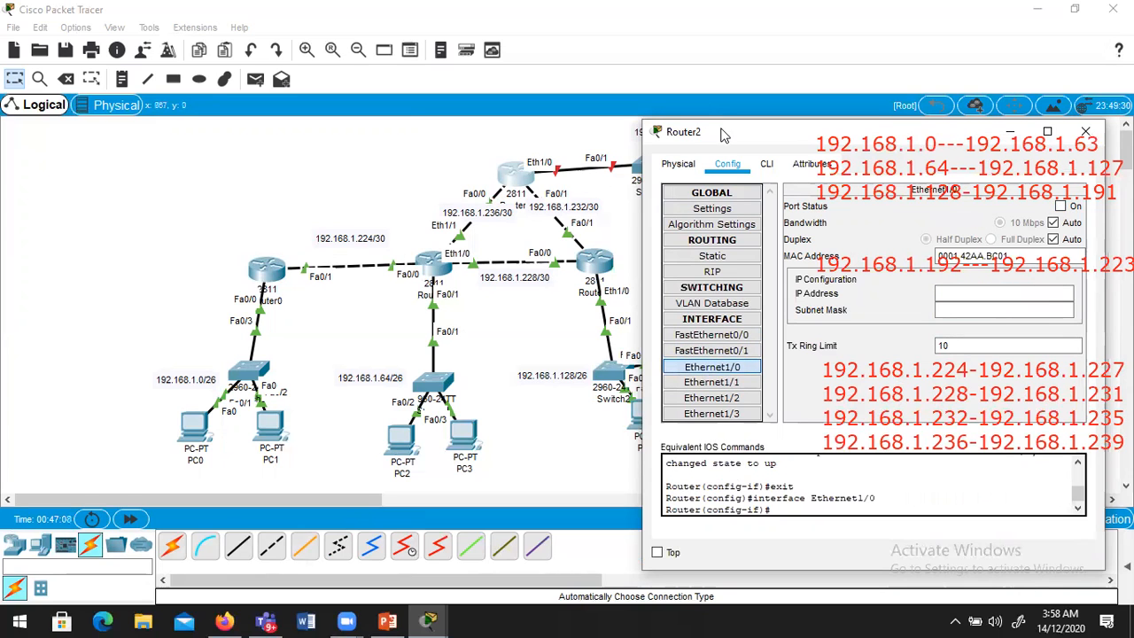
pyautogui.moveTo(724, 134); pyautogui.dragTo(653, 229)
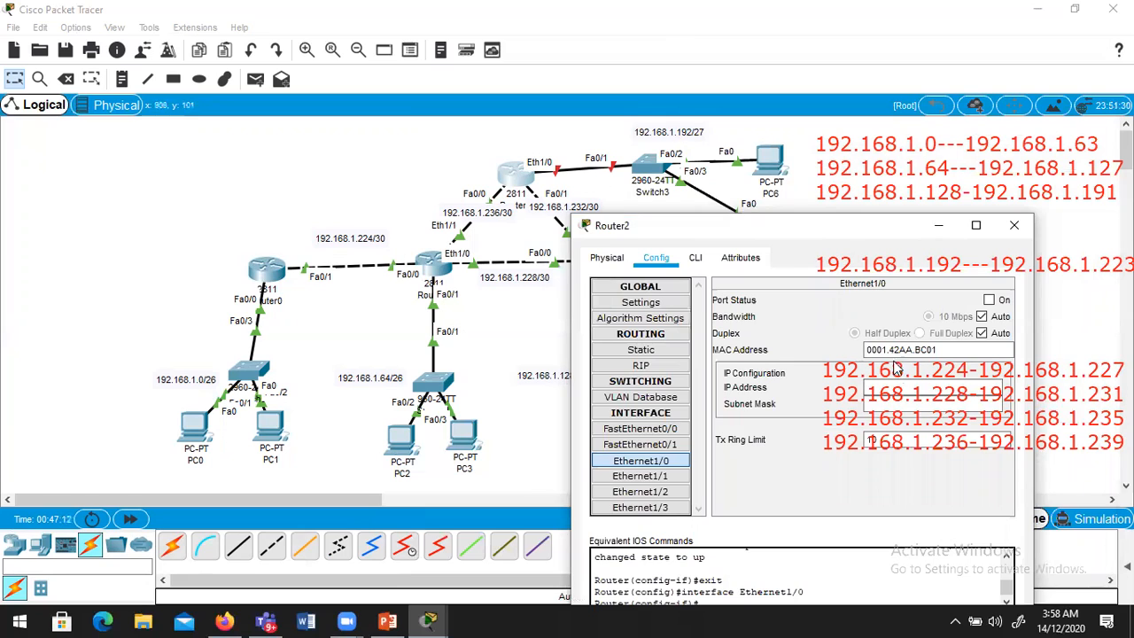
pyautogui.moveTo(716, 225); pyautogui.dragTo(508, 216)
pyautogui.click(653, 375)
pyautogui.write('192.1')
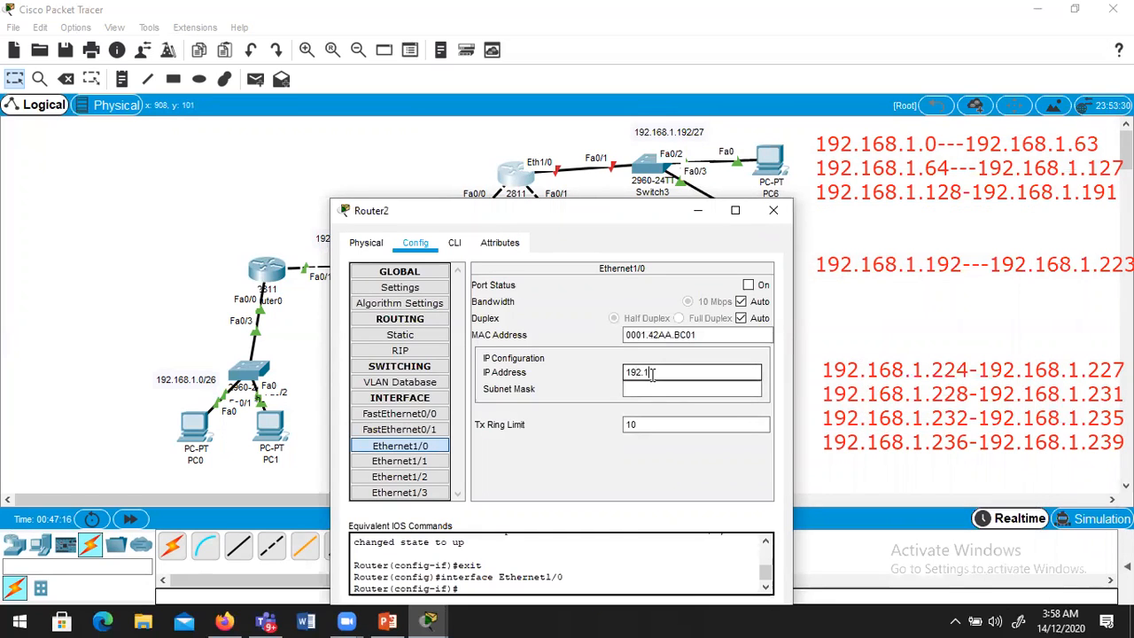
pyautogui.write('68.1.193')
# Set the Ethernet1/0 subnet mask to 255.255.255.224, turn the port on and close Router2's configuration.
pyautogui.click(677, 383)
pyautogui.press('BackSpace')
pyautogui.write('252')
pyautogui.press('BackSpace')
pyautogui.press('BackSpace')
pyautogui.press('BackSpace')
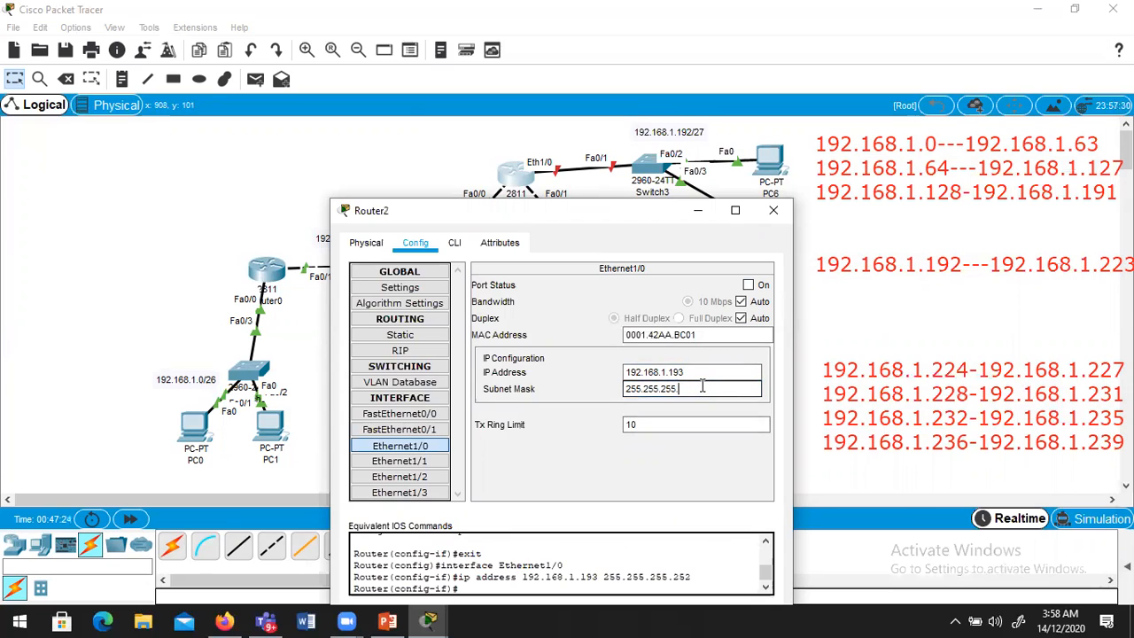
pyautogui.write('224')
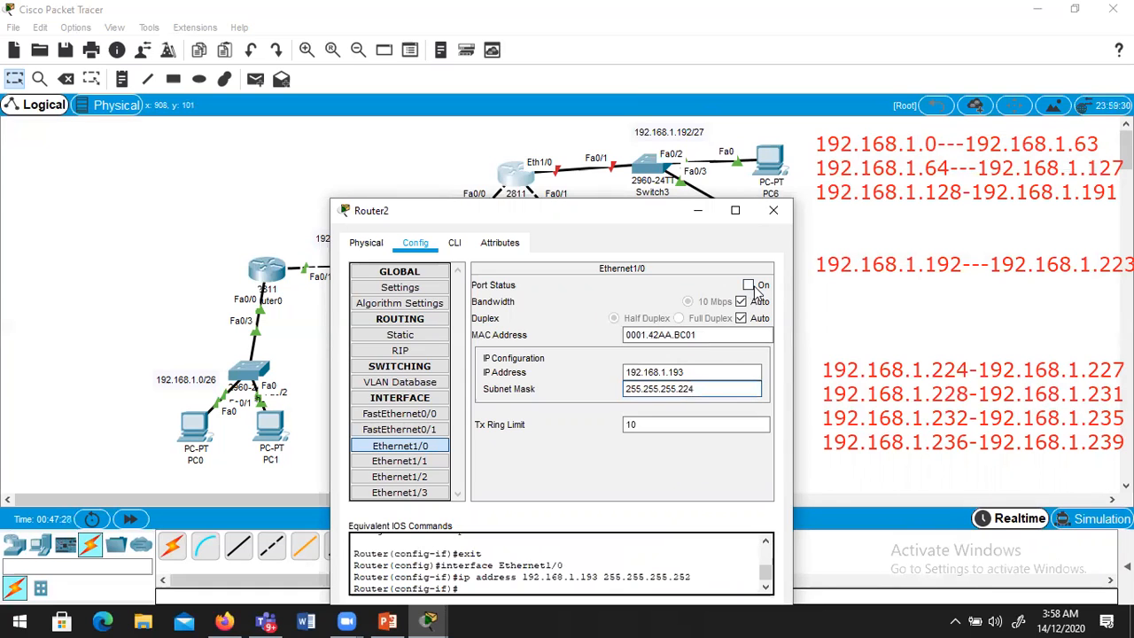
pyautogui.click(749, 285)
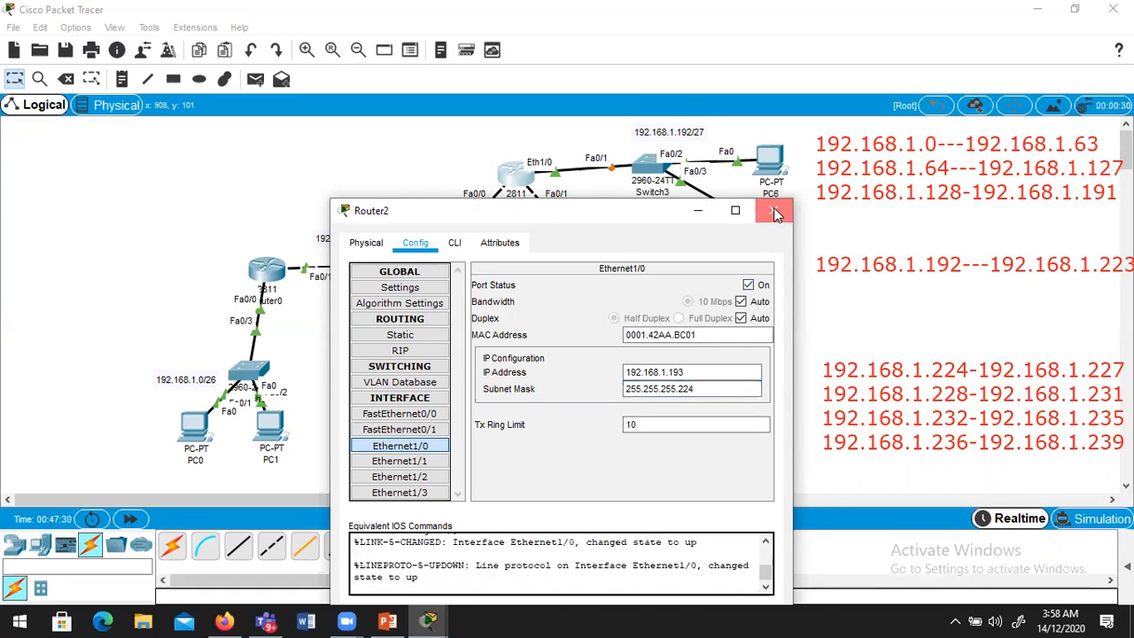
pyautogui.click(775, 212)
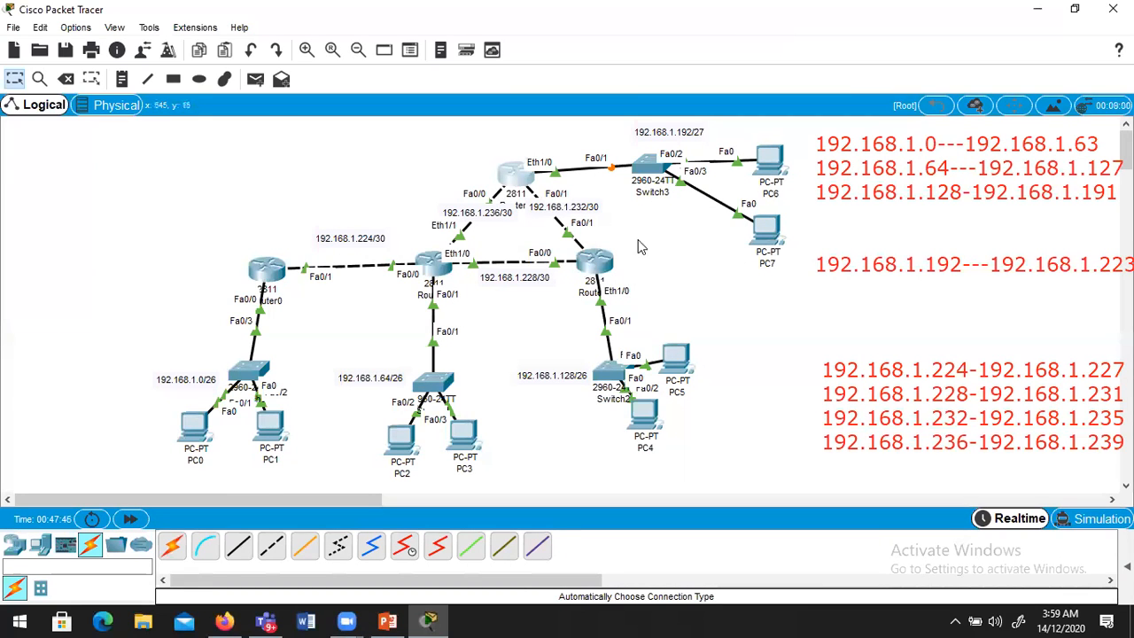
# Open Router0's command line, exit all configuration modes and start a fresh console session.
pyautogui.click(266, 268)
pyautogui.moveTo(481, 89); pyautogui.dragTo(623, 103)
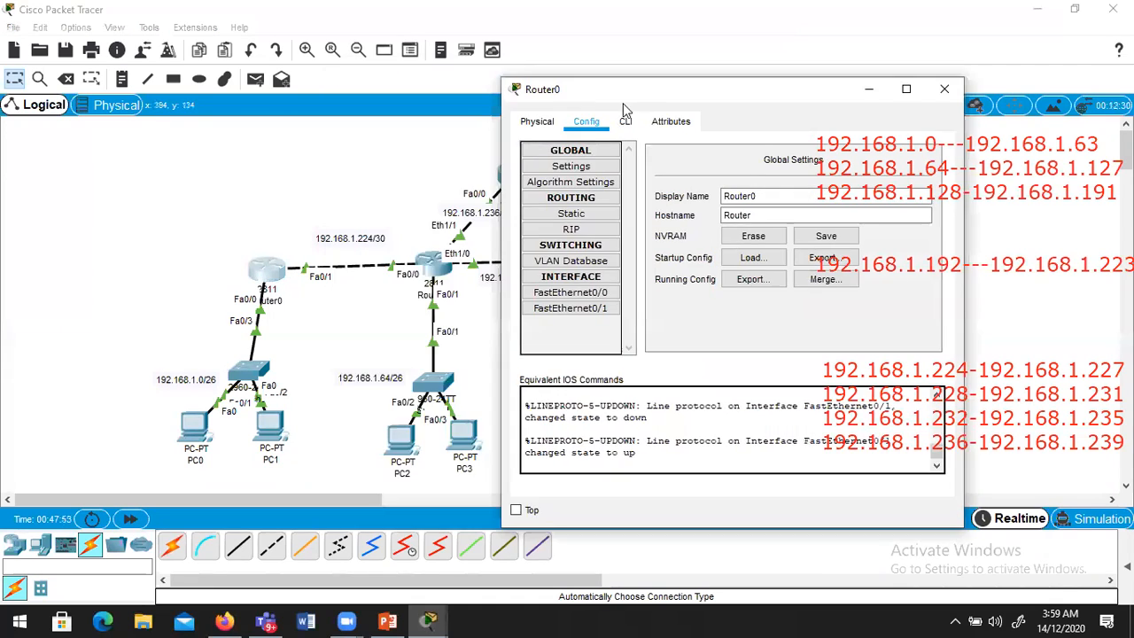
pyautogui.click(627, 124)
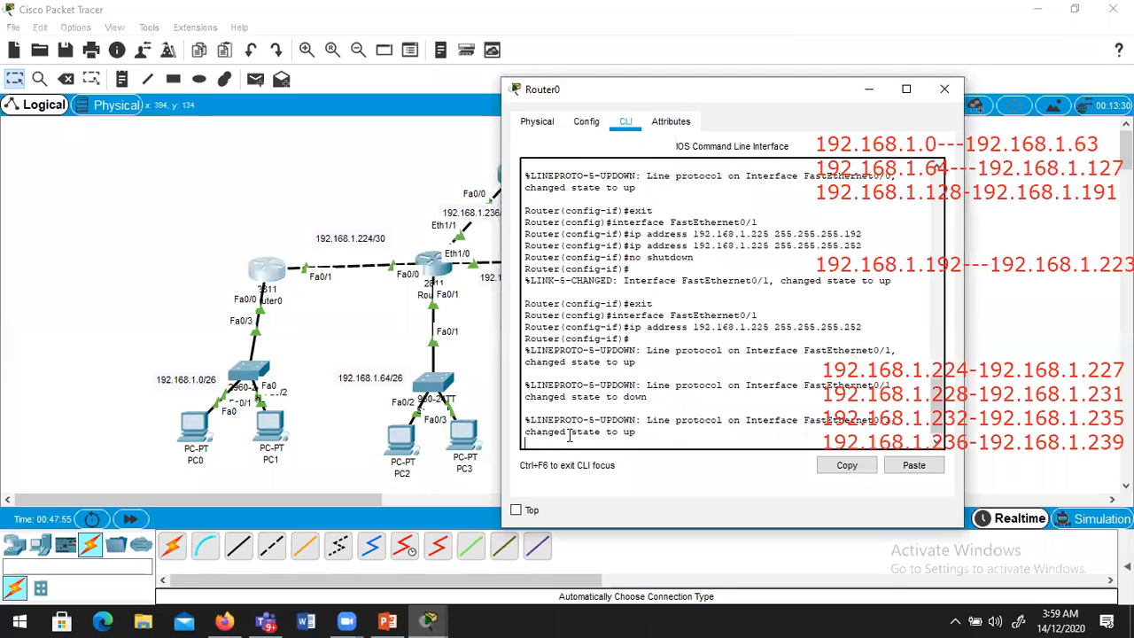
pyautogui.write('ex')
pyautogui.press('Return')
pyautogui.write('ex')
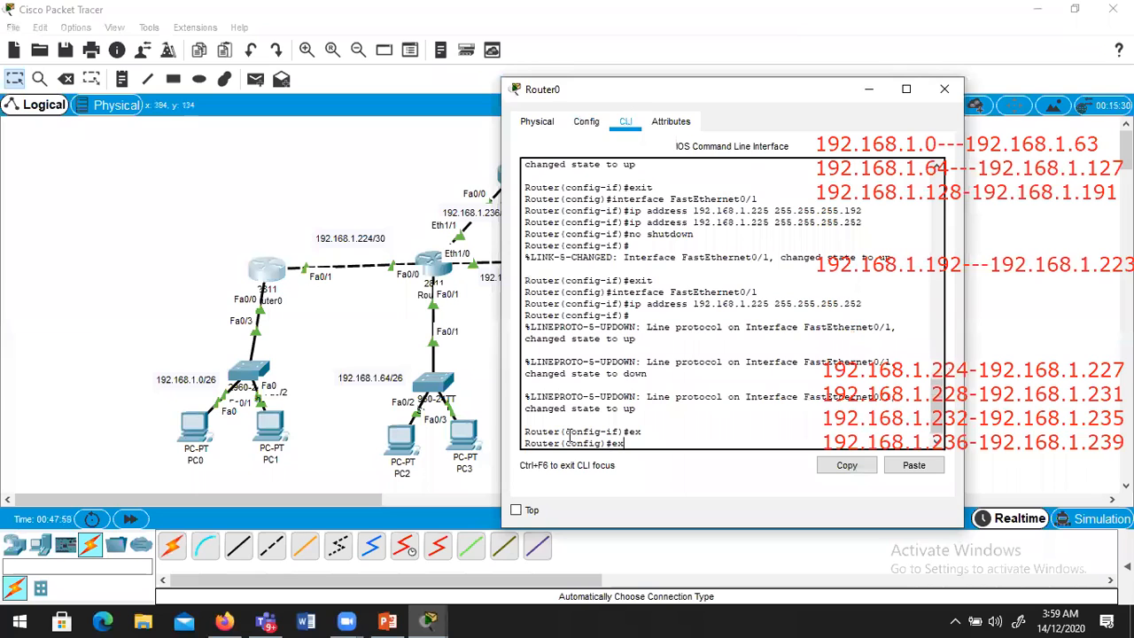
pyautogui.press('Return')
pyautogui.write('ex')
pyautogui.press('Return')
pyautogui.press('Return')
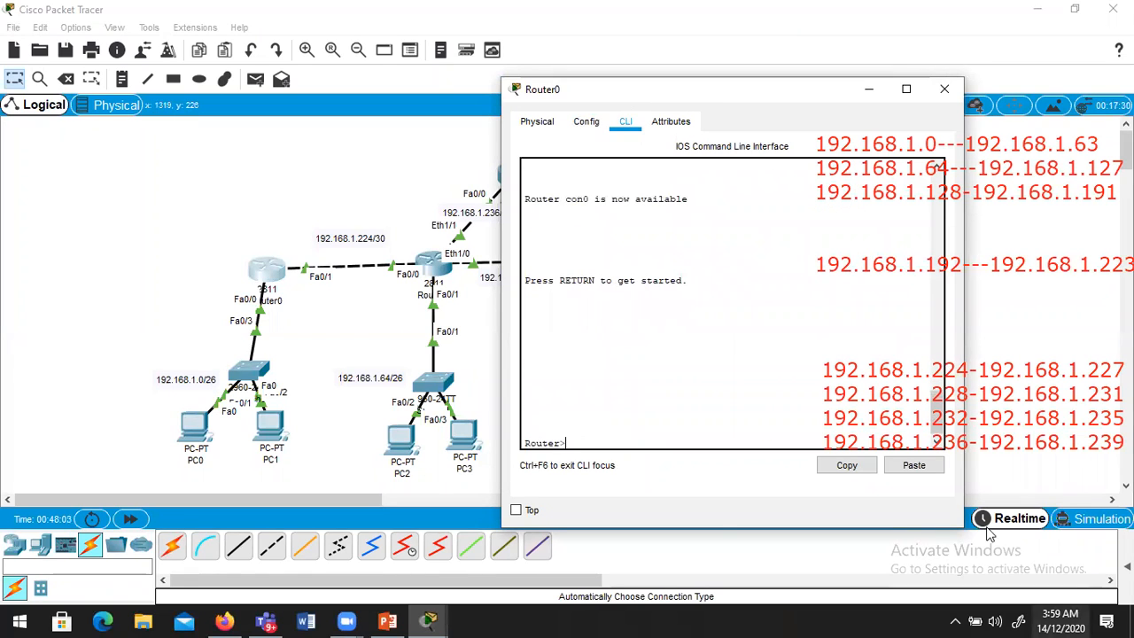
# Enter privileged EXEC mode on Router0 with the command en.
pyautogui.write('e')
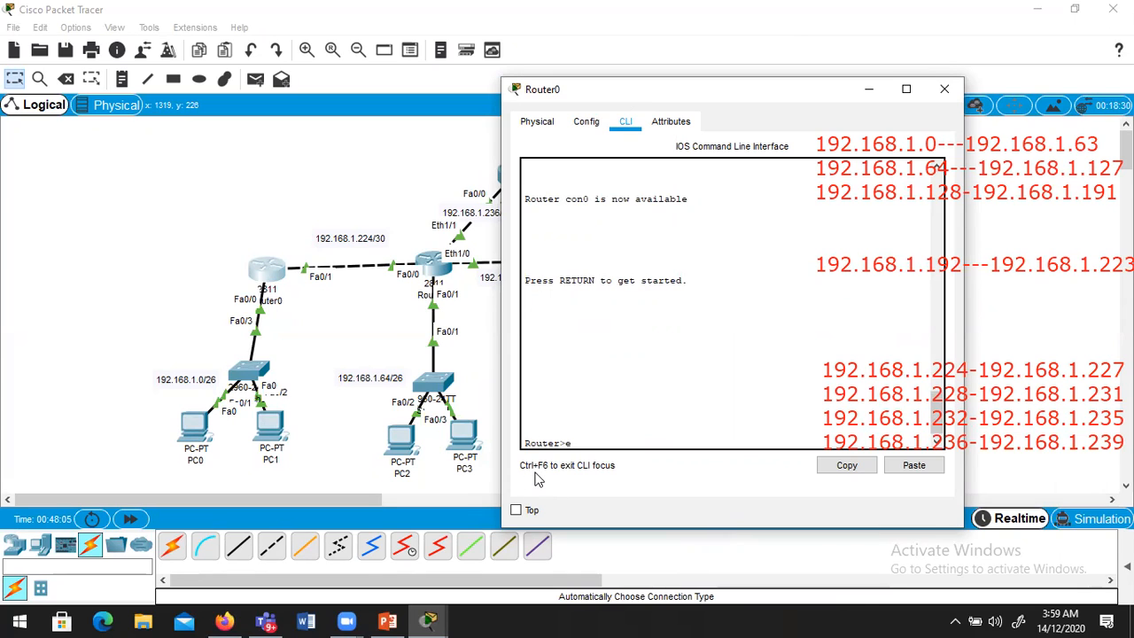
pyautogui.write('n')
pyautogui.press('Return')
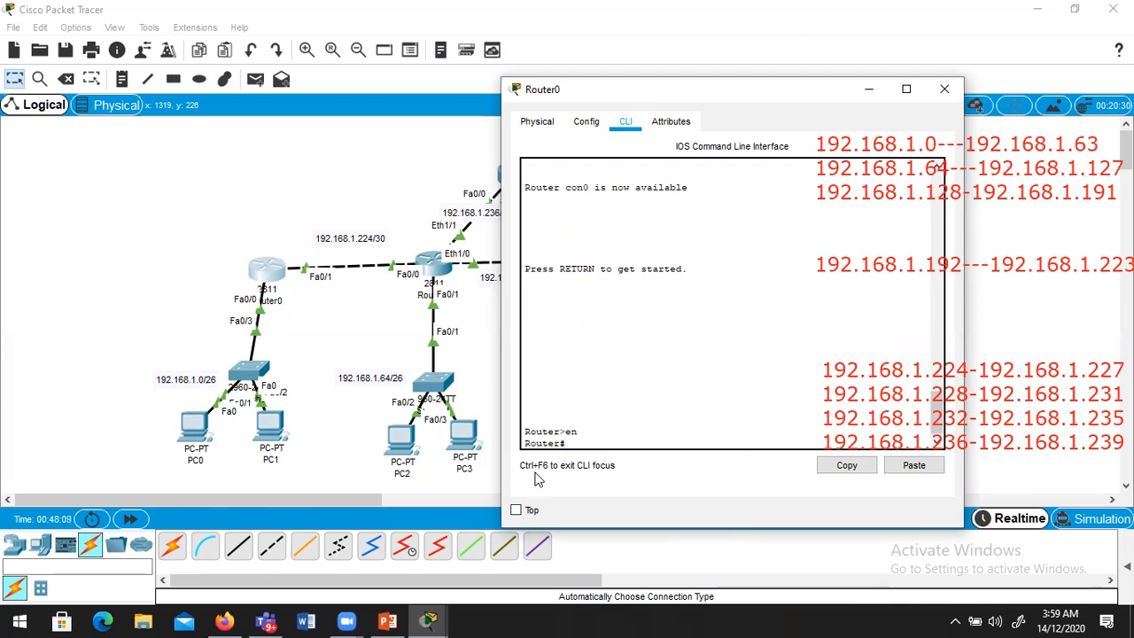
pyautogui.write('router ri')
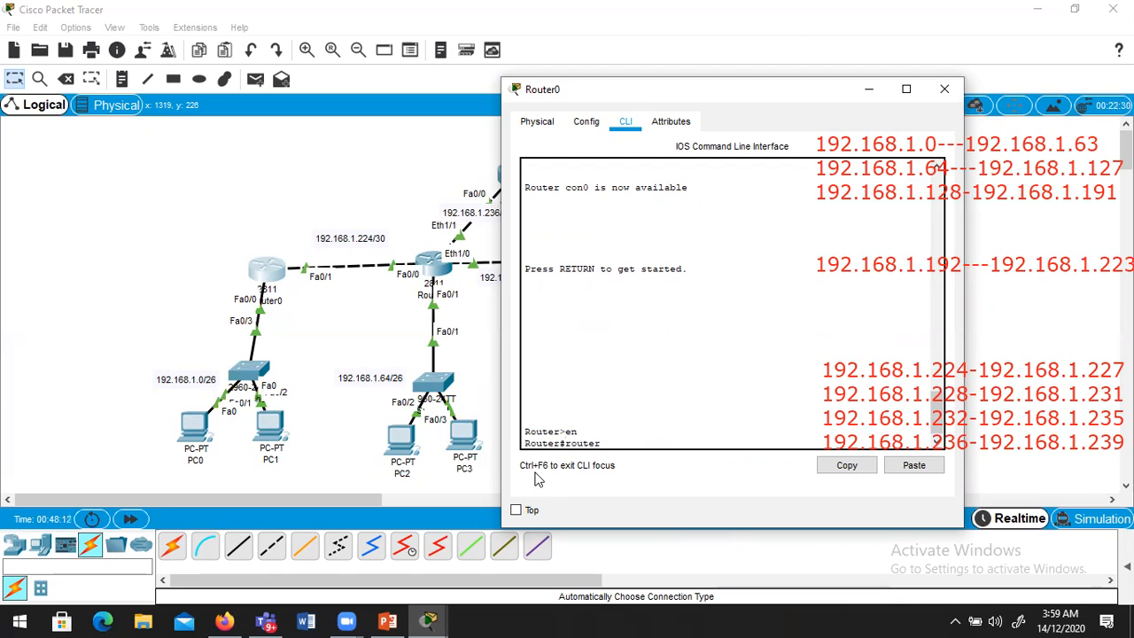
pyautogui.press('BackSpace')
pyautogui.press('BackSpace')
pyautogui.press('BackSpace')
pyautogui.press('BackSpace')
pyautogui.press('BackSpace')
pyautogui.press('BackSpace')
pyautogui.press('BackSpace')
pyautogui.press('BackSpace')
pyautogui.press('BackSpace')
# Enter global configuration mode on Router0, start RIP with router rip and write the command ver 2.
pyautogui.write('config ter')
pyautogui.press('Tab')
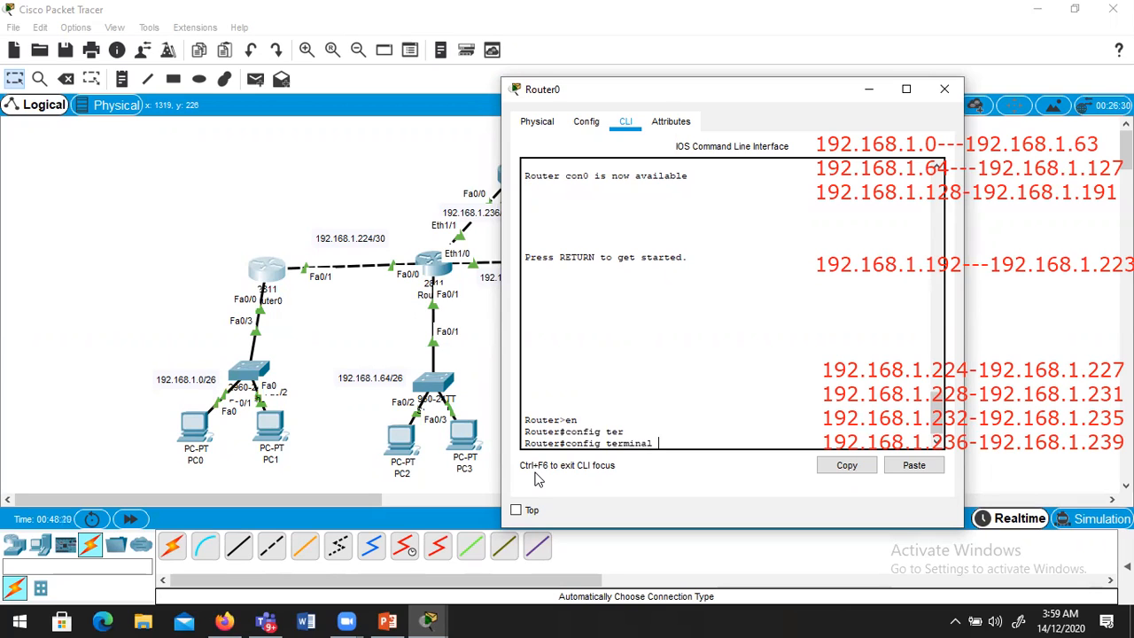
pyautogui.press('Return')
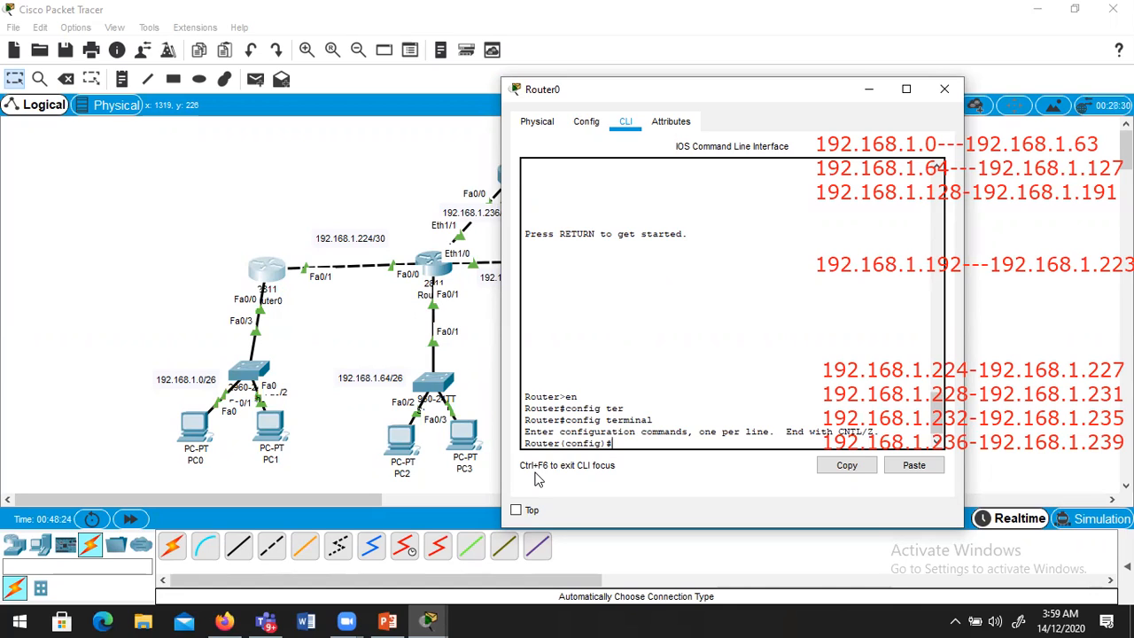
pyautogui.write('router rip')
pyautogui.press('Return')
pyautogui.write('ver 2')
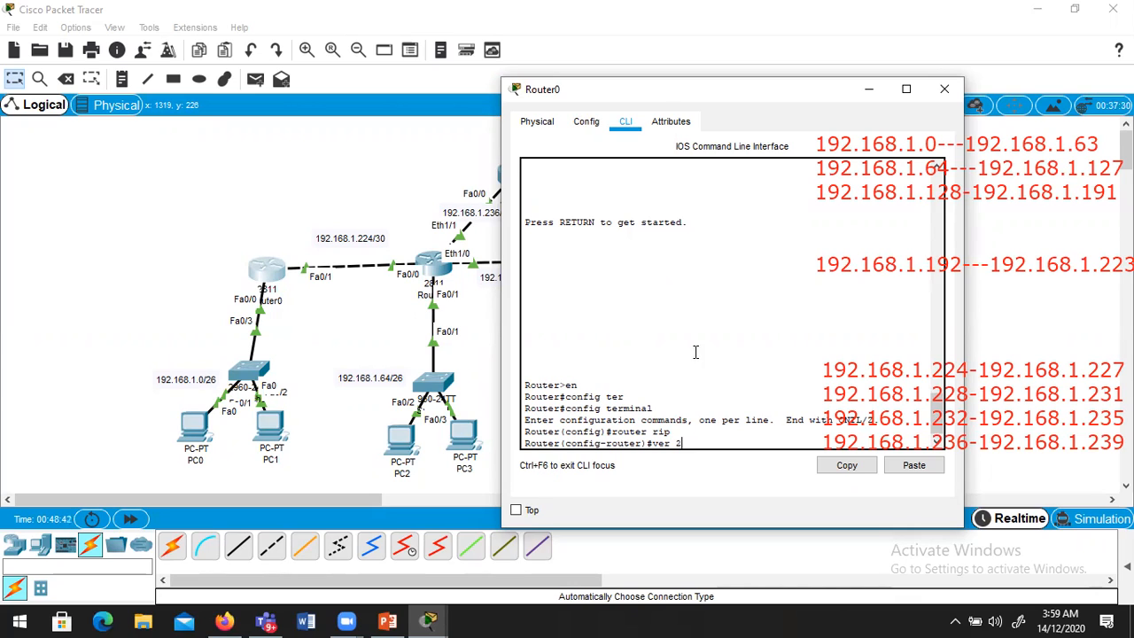
# Delete the red address-range annotations that cover the screen.
pyautogui.click(880, 96)
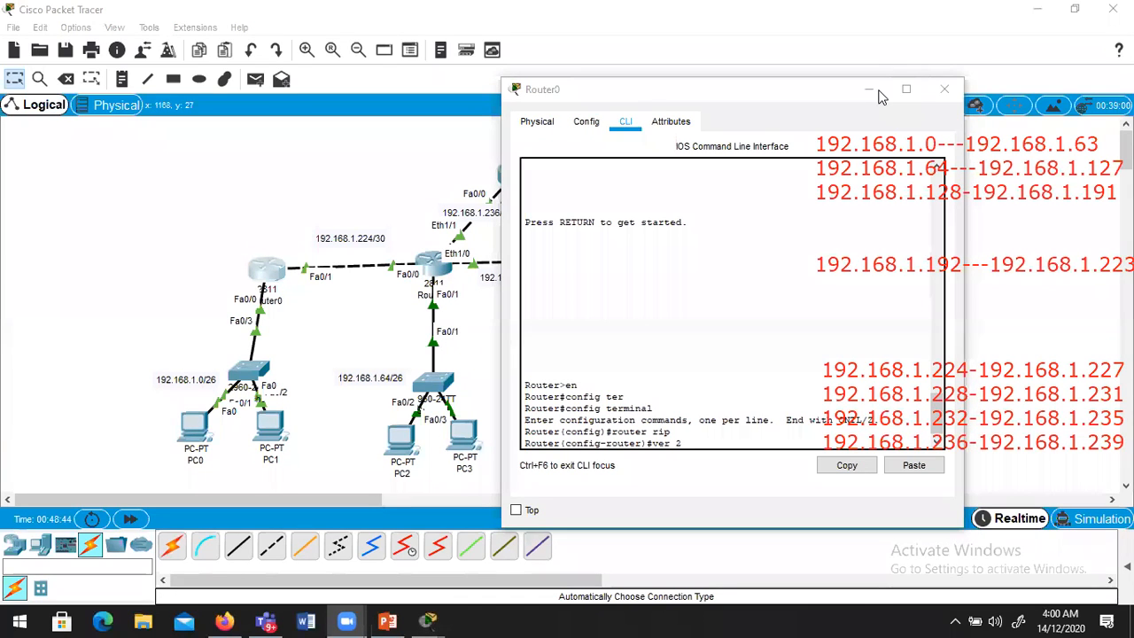
pyautogui.click(975, 175)
pyautogui.press('Delete')
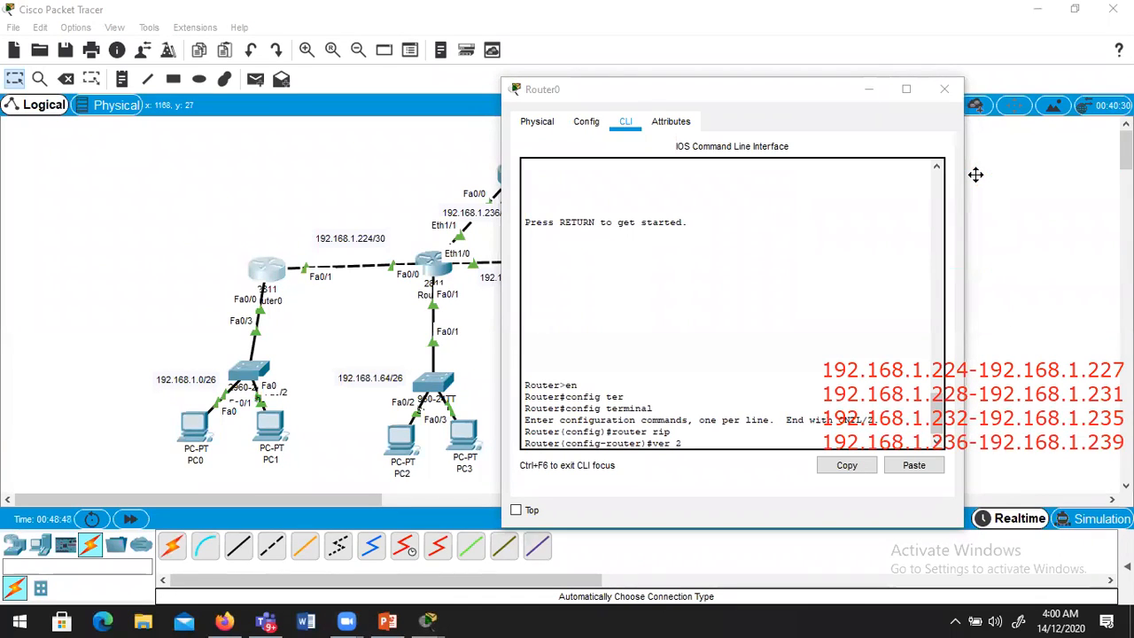
pyautogui.click(946, 390)
pyautogui.press('Delete')
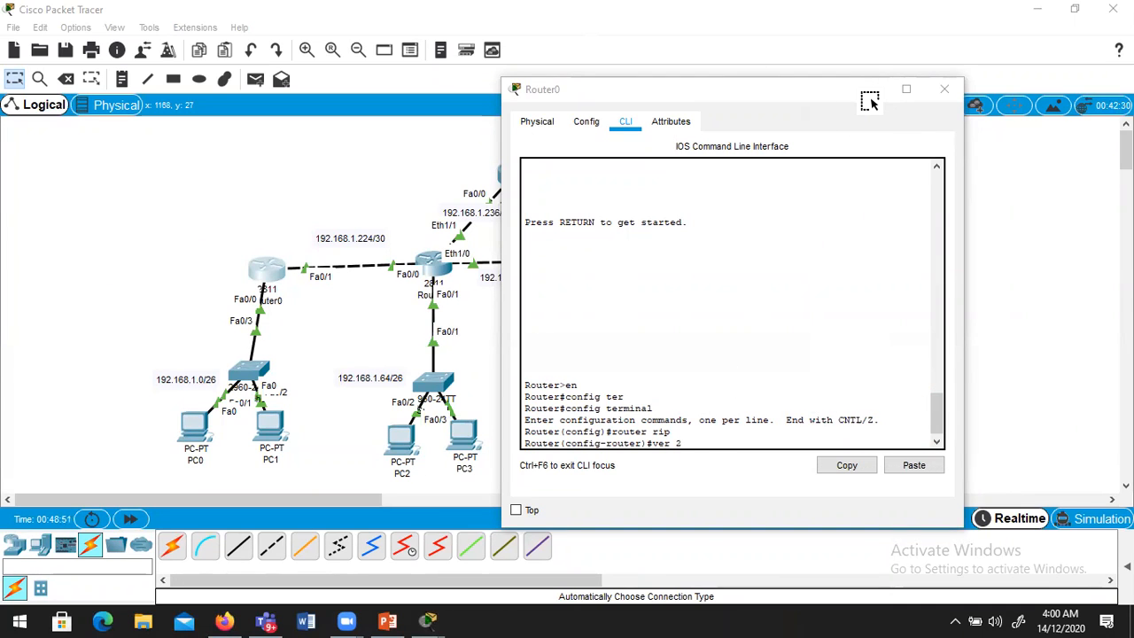
# Run the version 2 command on Router0 and add network 192.168.1.0 to RIP.
pyautogui.click(694, 443)
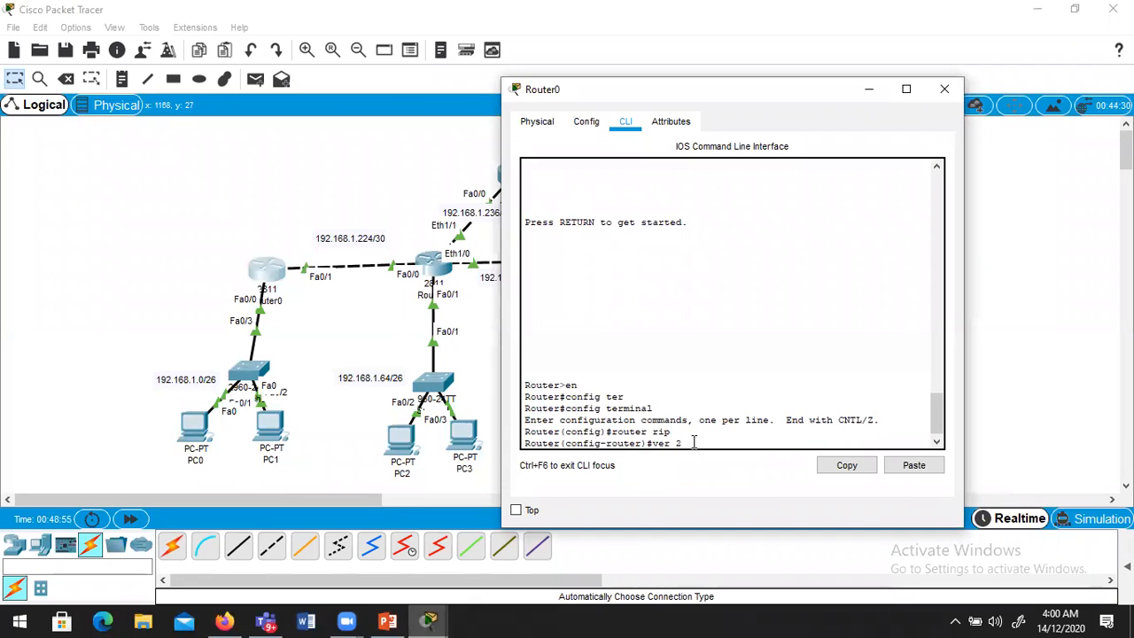
pyautogui.press('Return')
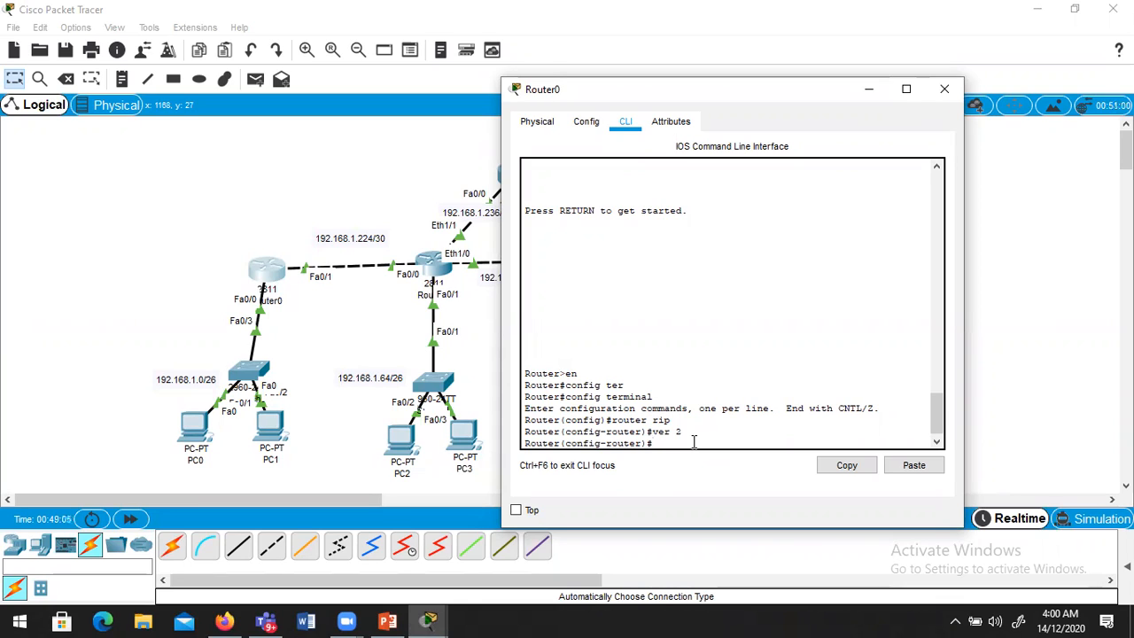
pyautogui.write('etwork')
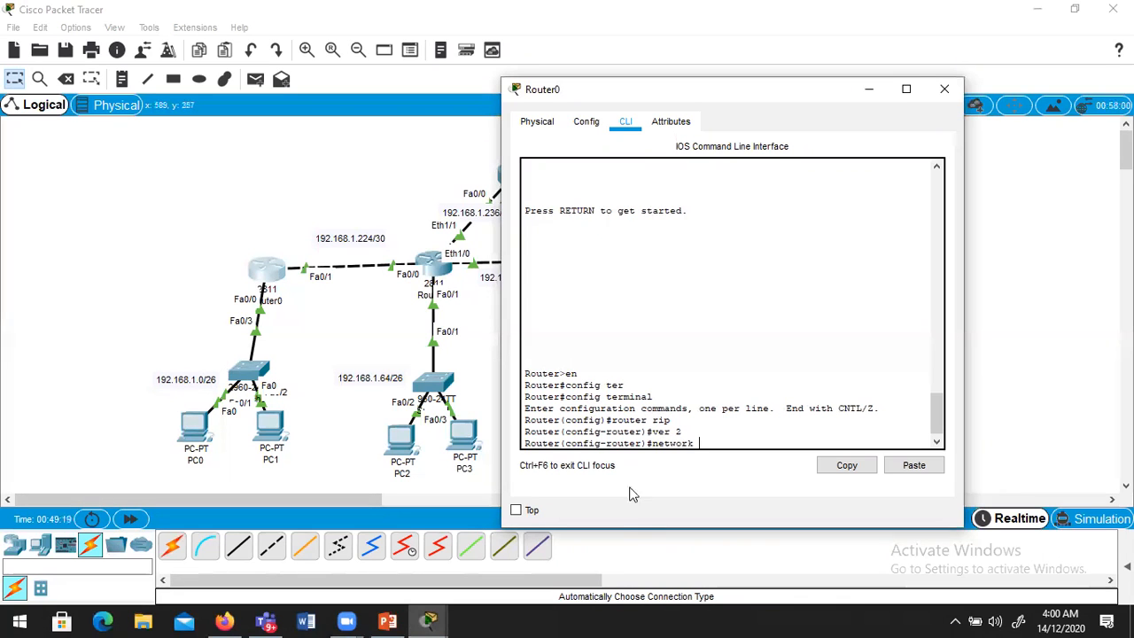
pyautogui.write('192.168.1.0')
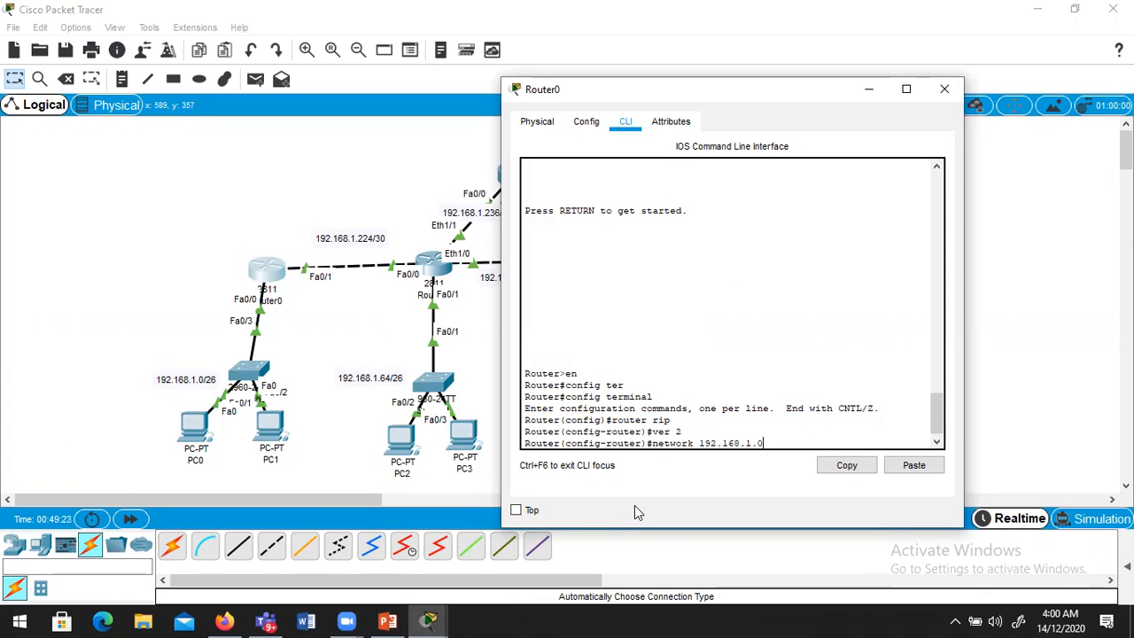
pyautogui.press('Return')
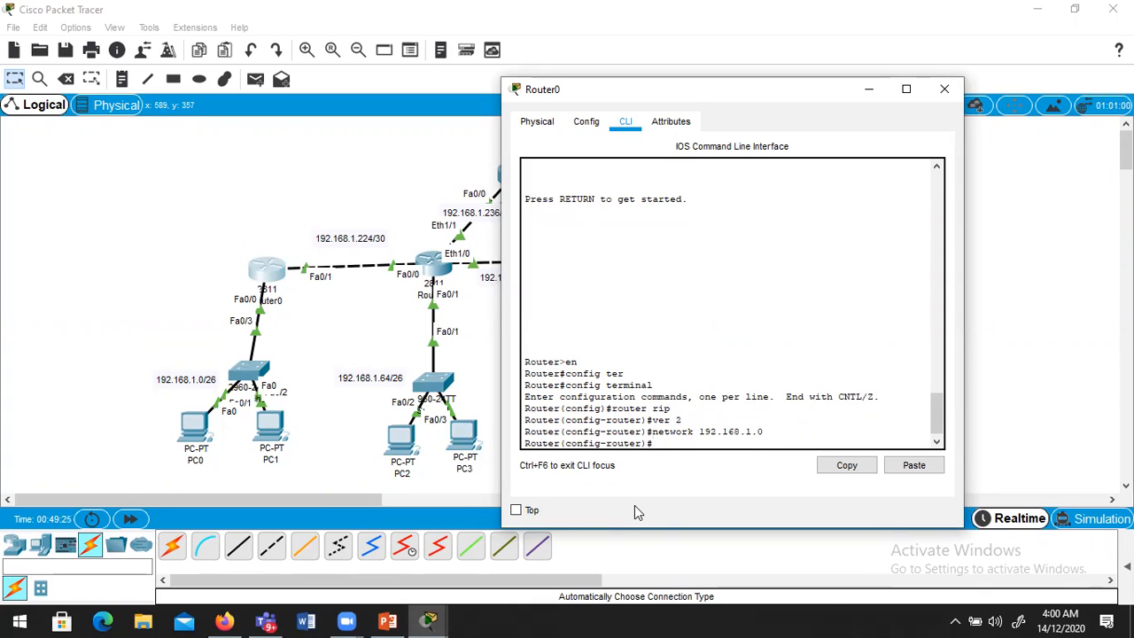
# Add network 192.168.1.224 to Router0's RIP configuration.
pyautogui.press('Up')
pyautogui.press('BackSpace')
pyautogui.press('BackSpace')
pyautogui.press('BackSpace')
pyautogui.write('1.')
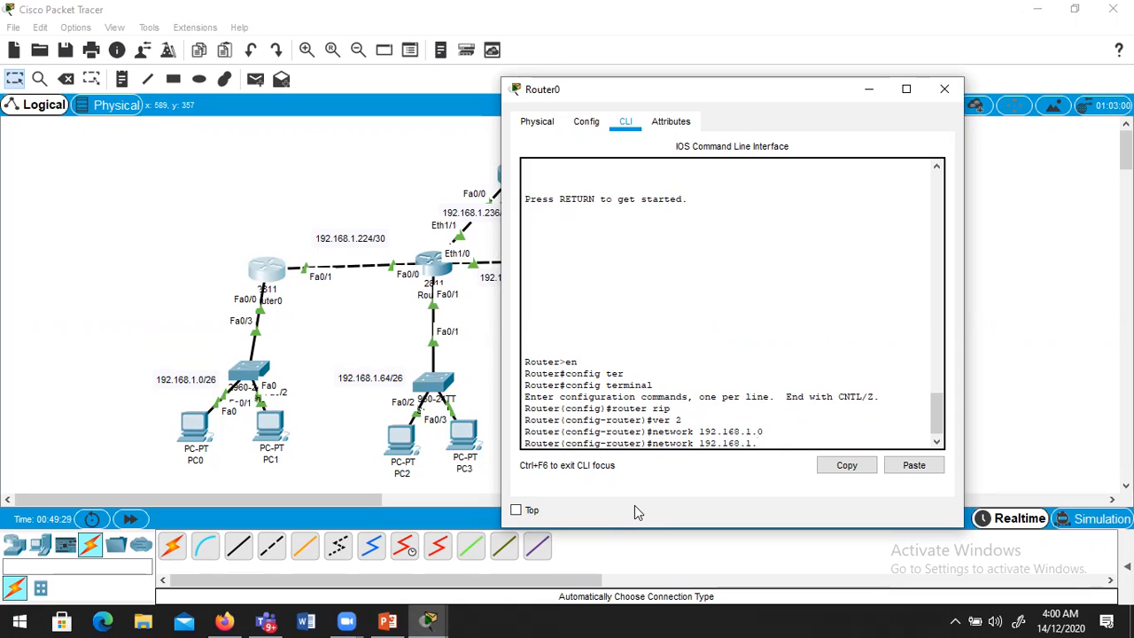
pyautogui.write('224')
pyautogui.press('Return')
# Disable RIP route summarization on Router0 with no auto-summary and close its window.
pyautogui.write('no auto-')
pyautogui.press('Tab')
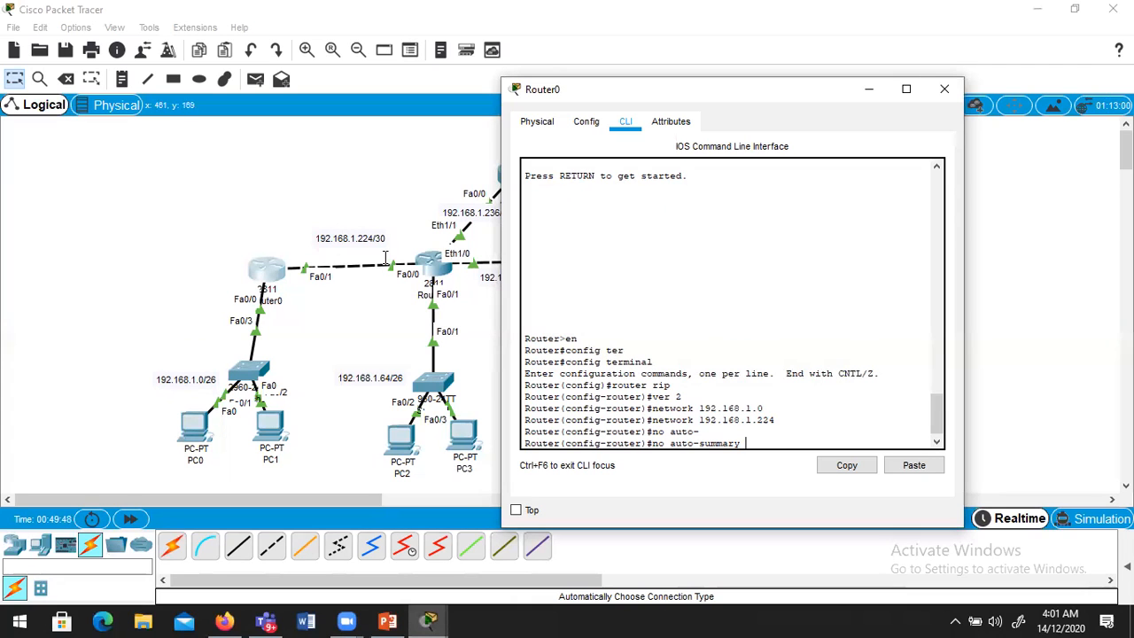
pyautogui.press('Return')
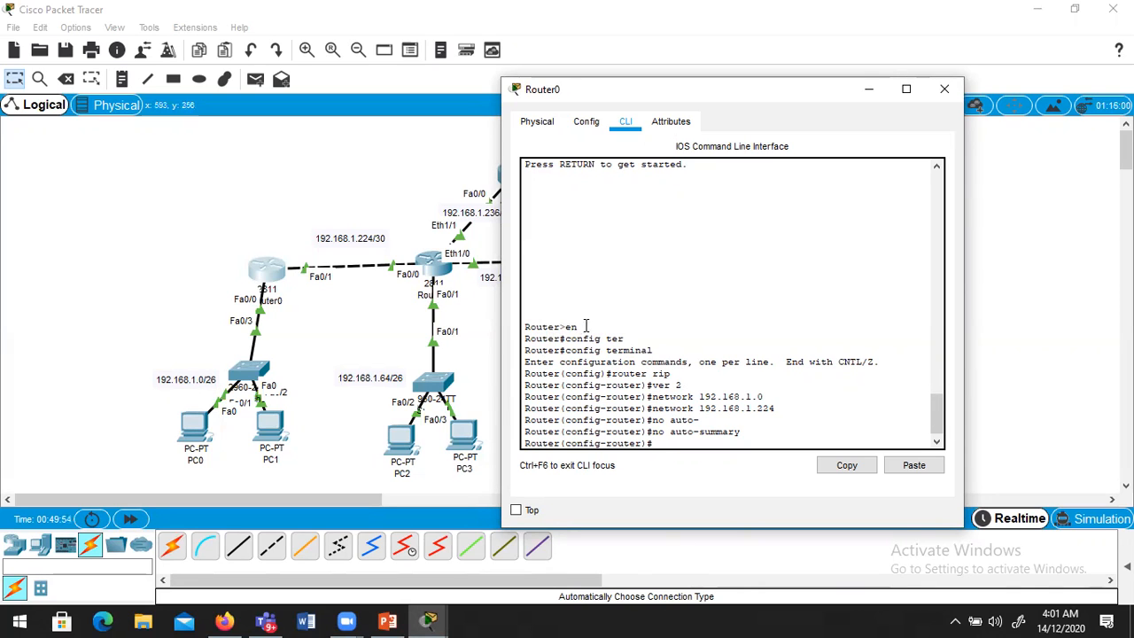
pyautogui.click(945, 90)
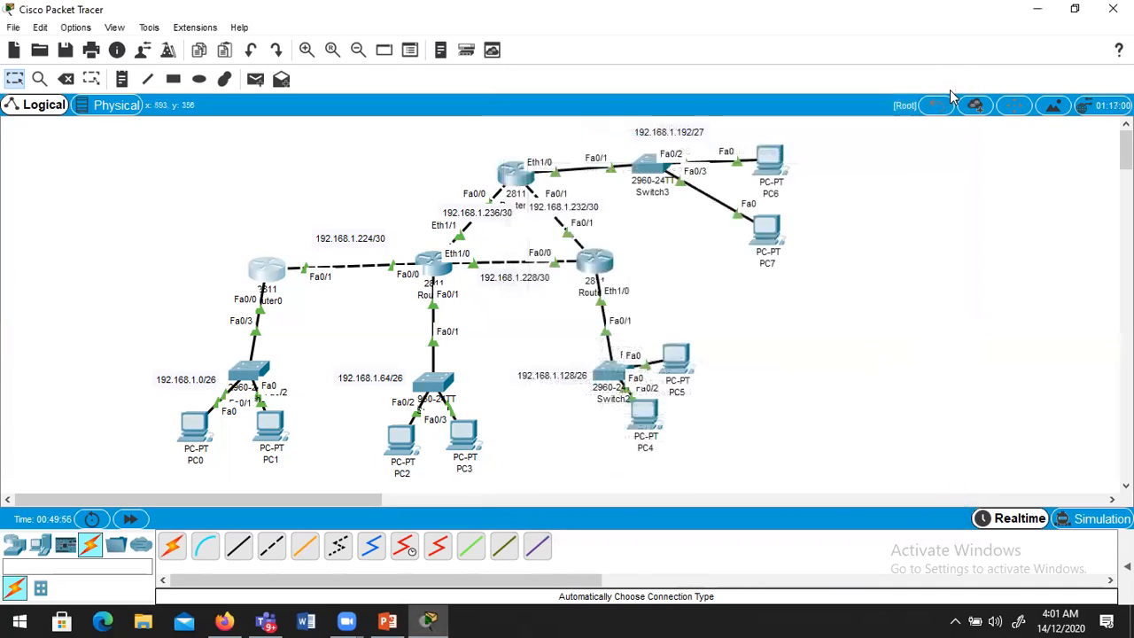
# Open Router1's command line and exit interface and global configuration back to the user prompt.
pyautogui.click(431, 263)
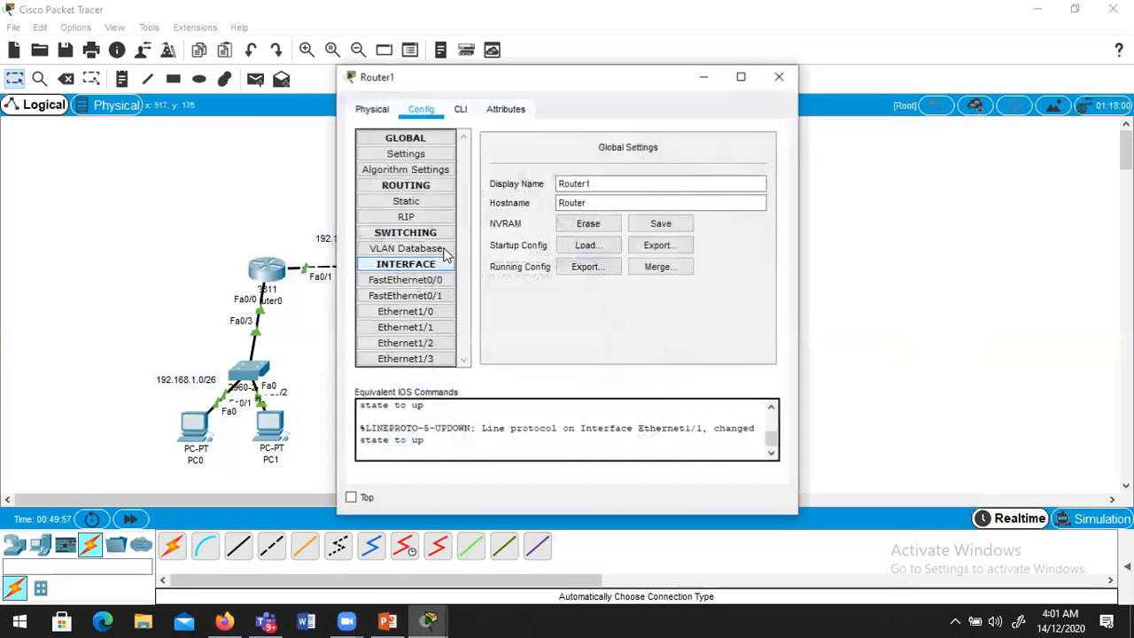
pyautogui.click(463, 110)
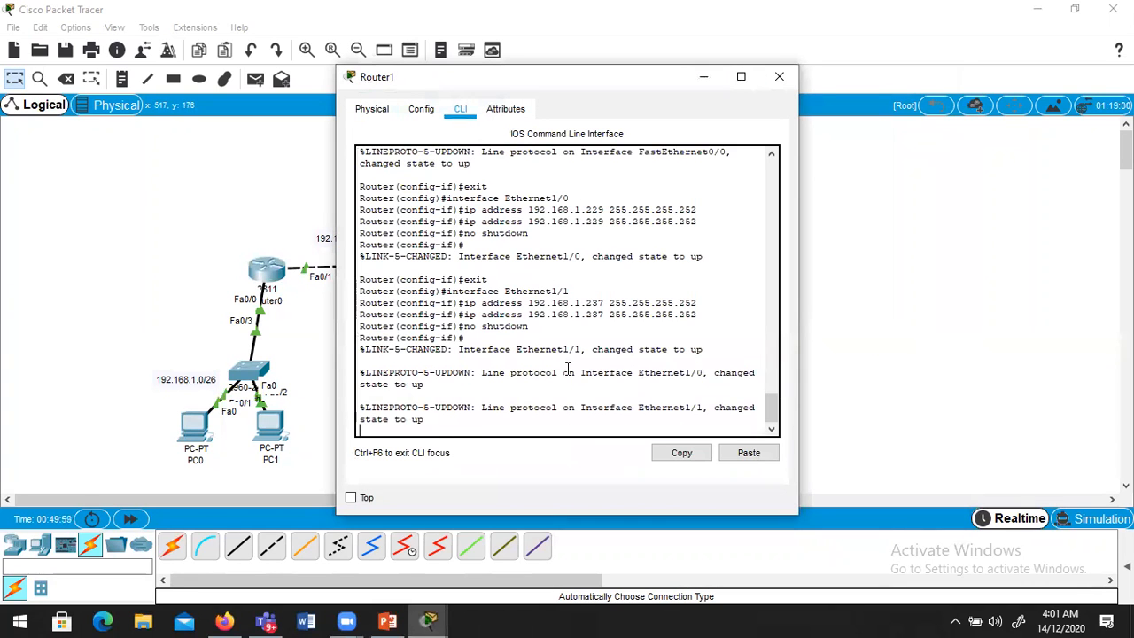
pyautogui.press('Return')
pyautogui.write('ex')
pyautogui.press('Return')
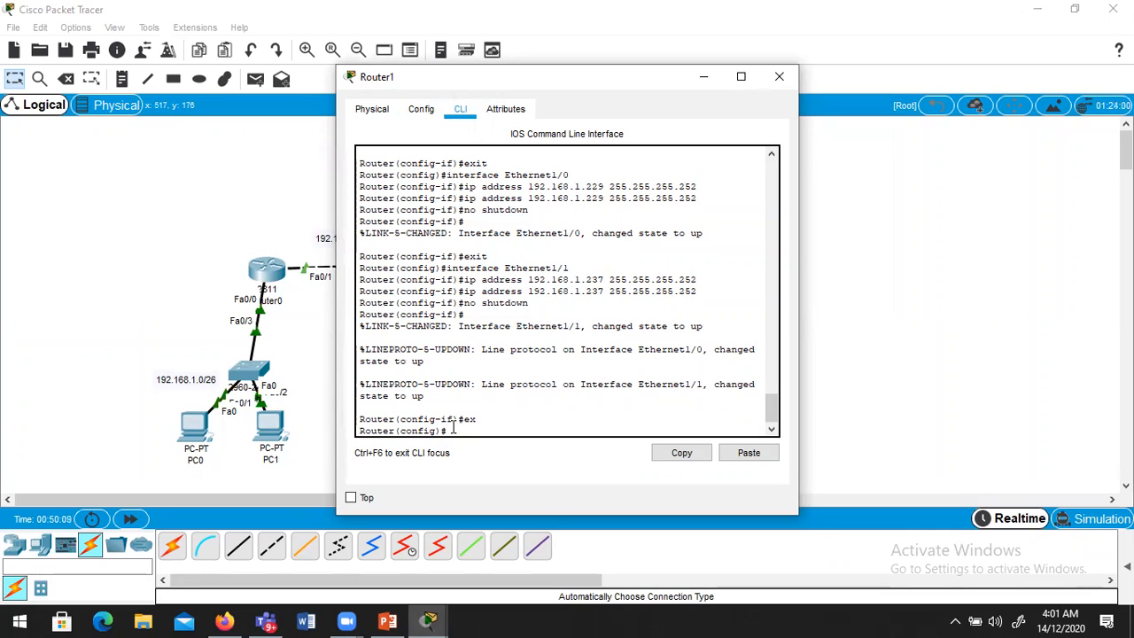
pyautogui.write('x')
pyautogui.press('Return')
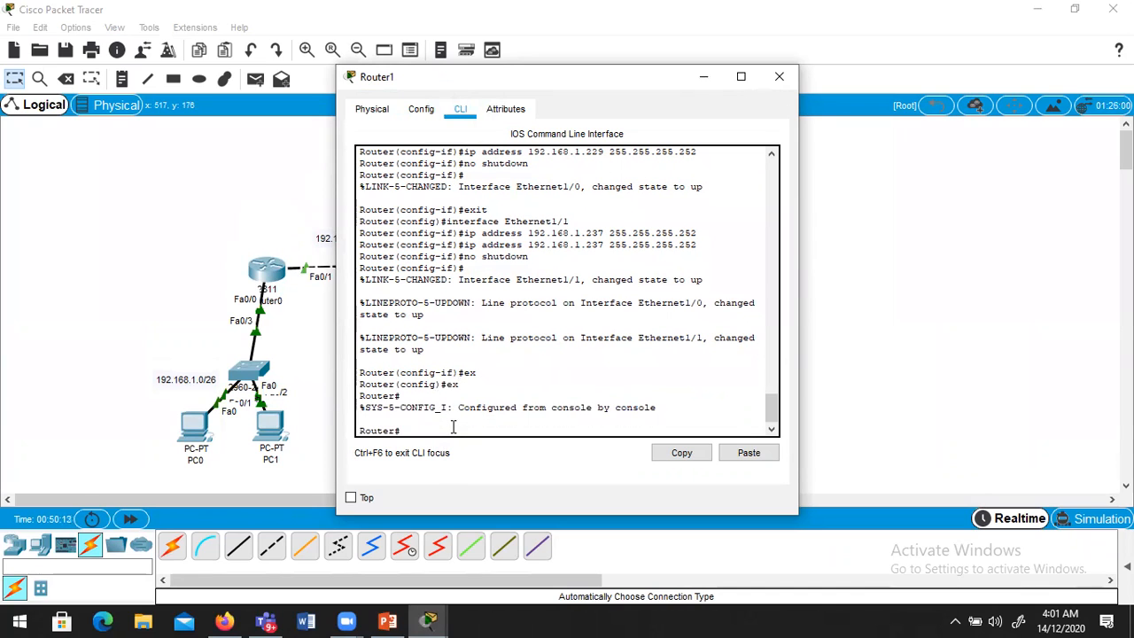
pyautogui.write('ex')
pyautogui.press('Return')
pyautogui.press('Return')
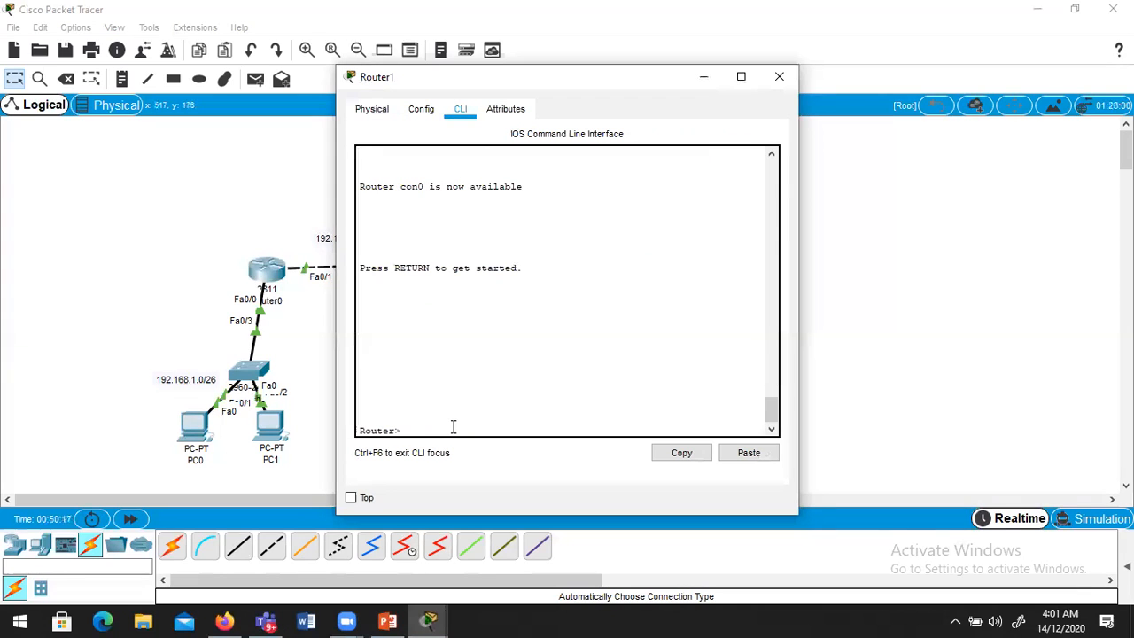
# Enter global configuration mode on Router1 and enable RIP routing with version 2.
pyautogui.write('en')
pyautogui.press('Return')
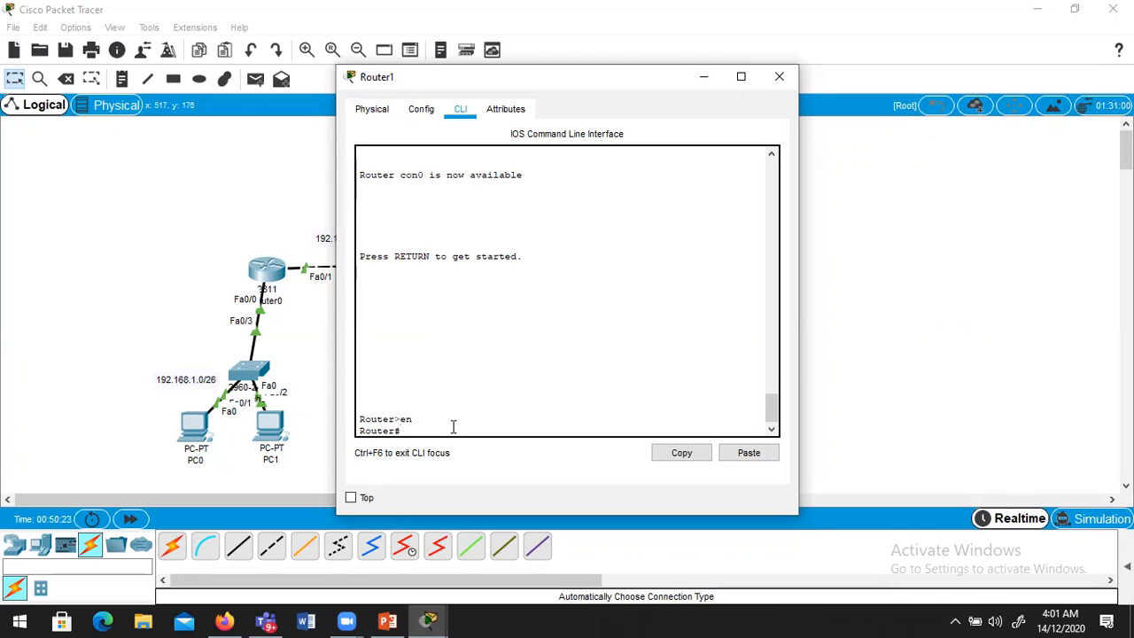
pyautogui.write('config t')
pyautogui.press('Return')
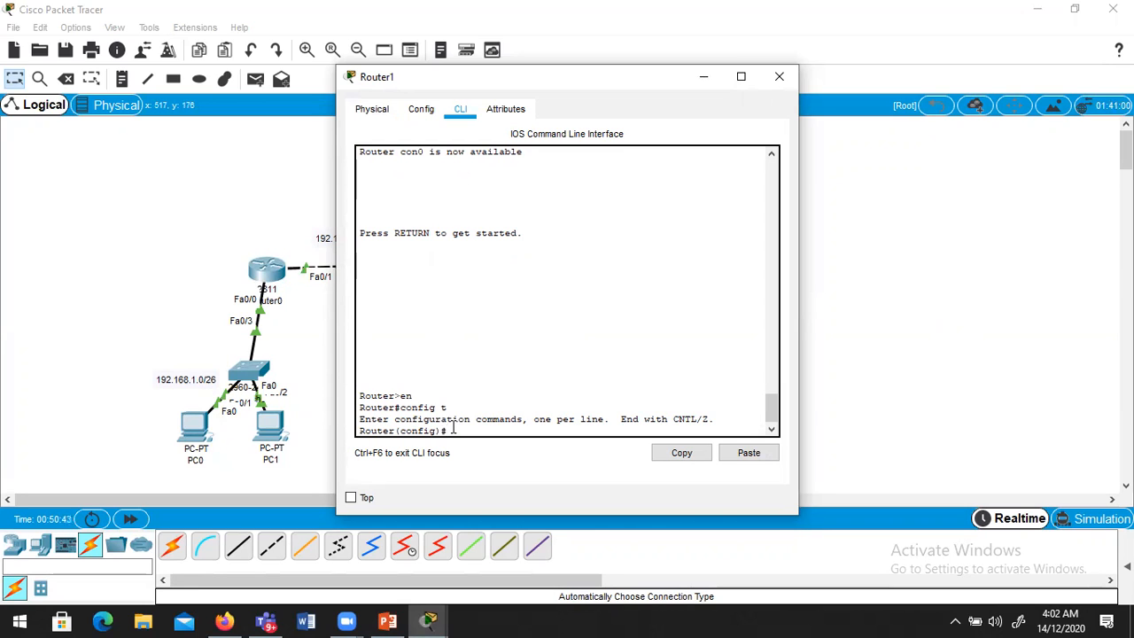
pyautogui.write('er rip')
pyautogui.press('Return')
pyautogui.write('ver')
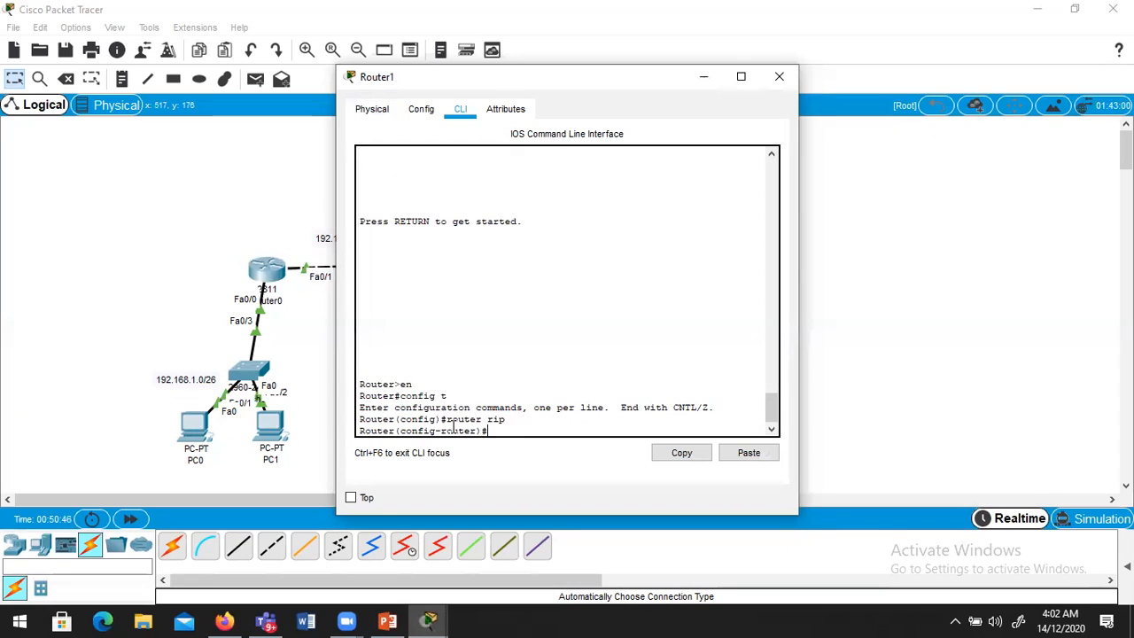
pyautogui.write(' 2')
pyautogui.press('Return')
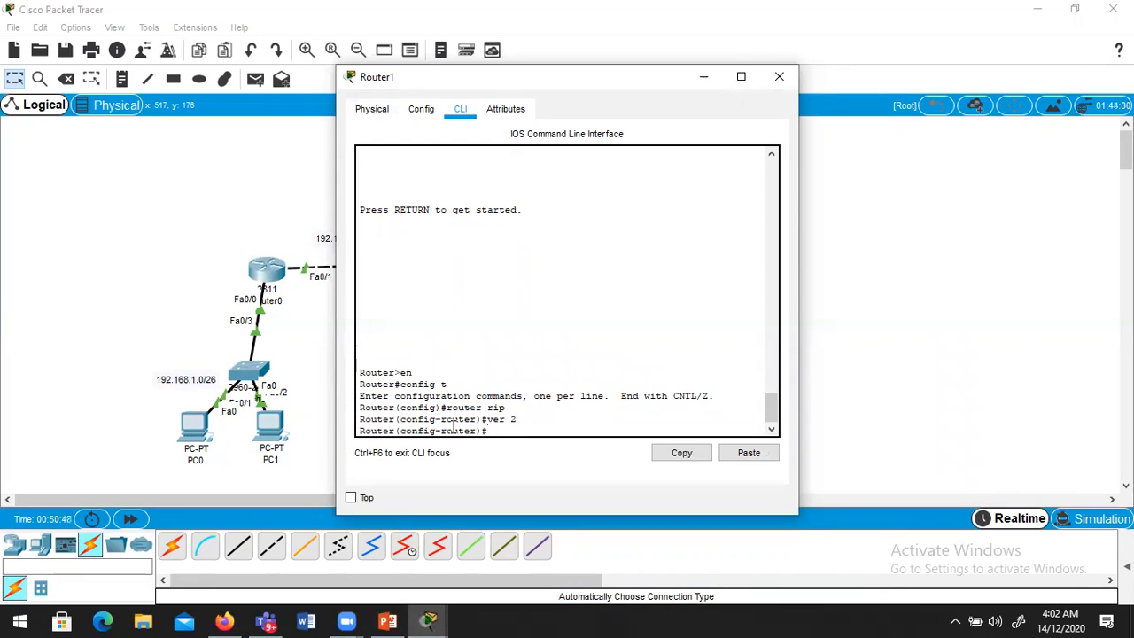
# Uncover the topology behind Router1's window and add network 192.168.1.64 to its RIP configuration.
pyautogui.write('network')
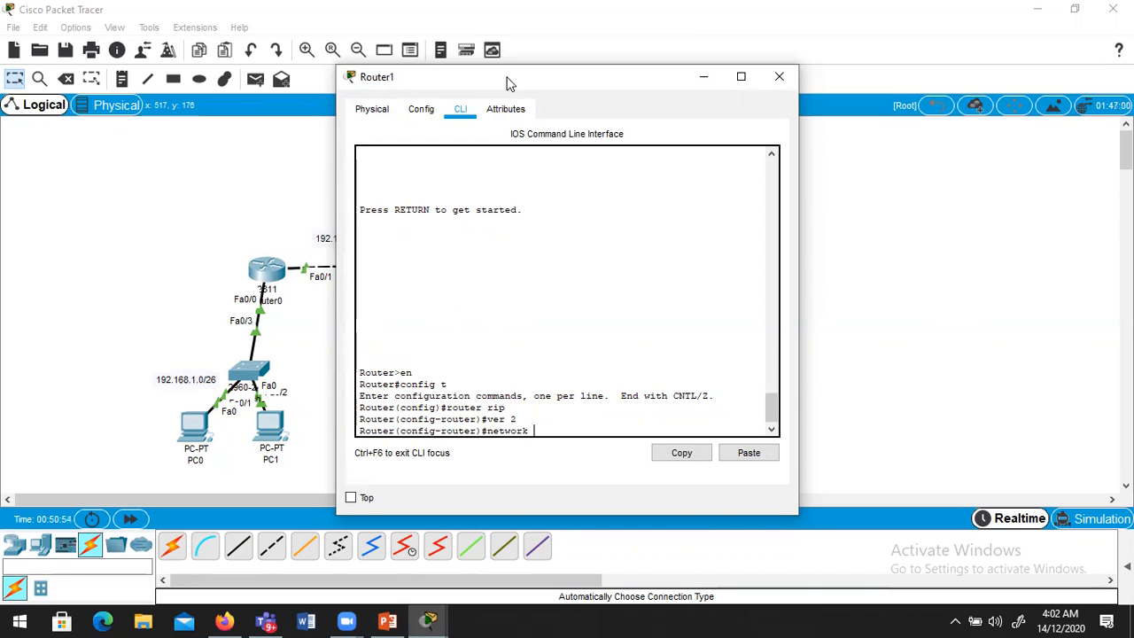
pyautogui.moveTo(508, 77); pyautogui.dragTo(861, 117)
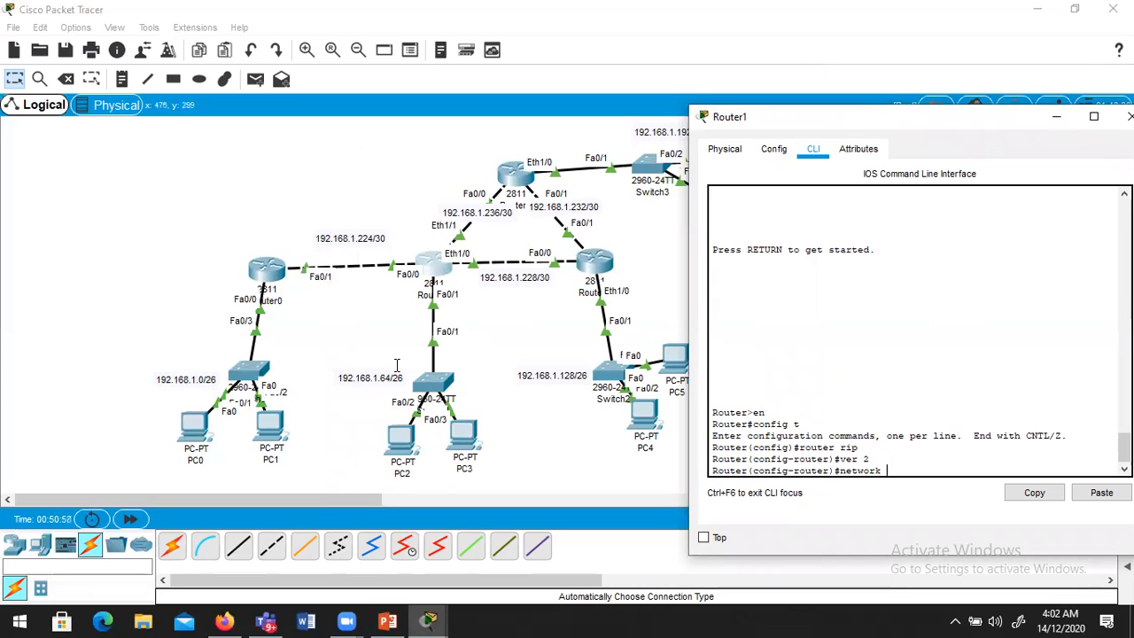
pyautogui.write('192.168.1.64')
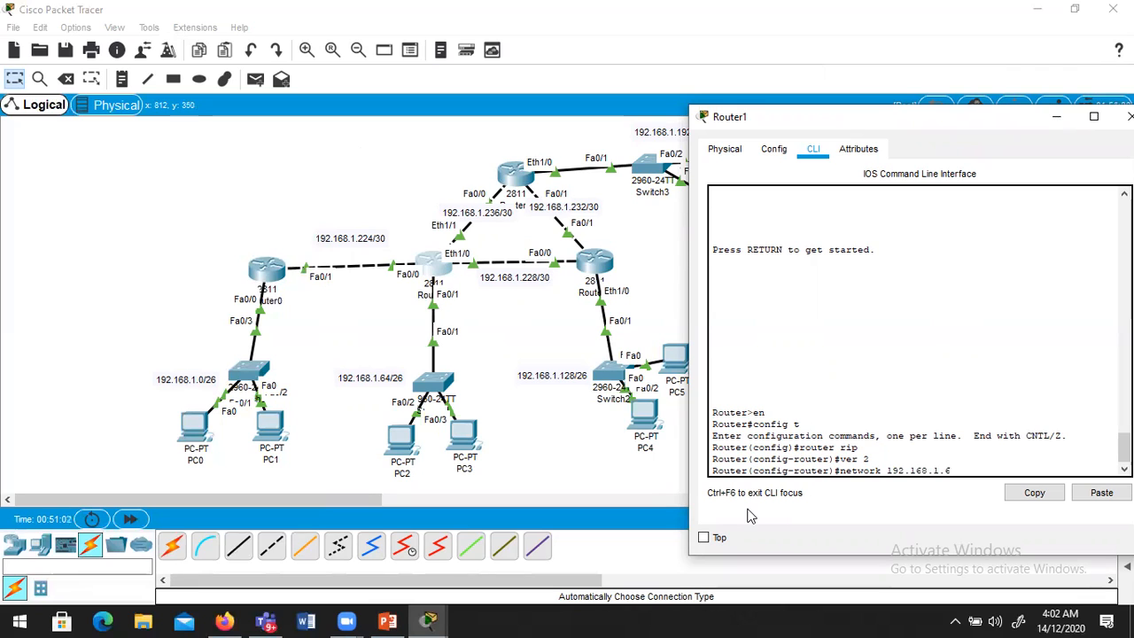
pyautogui.press('Return')
# Add network 192.168.1.228 to Router1's RIP configuration.
pyautogui.press('Up')
pyautogui.press('BackSpace')
pyautogui.press('BackSpace')
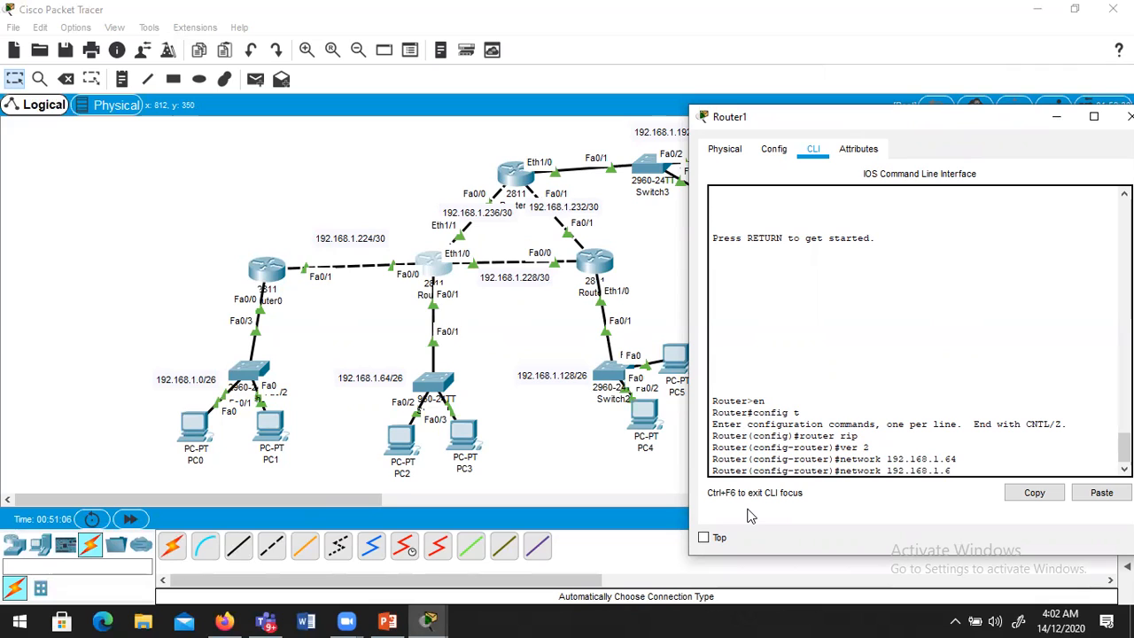
pyautogui.write('228')
pyautogui.press('Return')
# Add network 192.168.1.236 to Router1's RIP configuration.
pyautogui.press('Up')
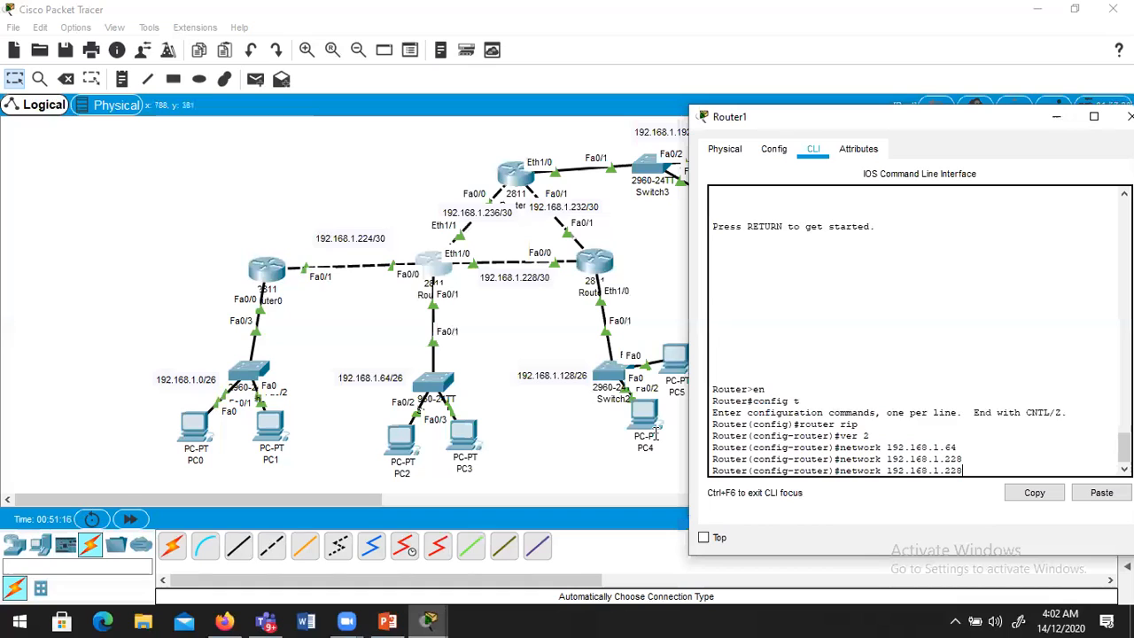
pyautogui.write('\\')
pyautogui.press('BackSpace')
pyautogui.press('BackSpace')
pyautogui.press('BackSpace')
pyautogui.write('36')
pyautogui.press('Return')
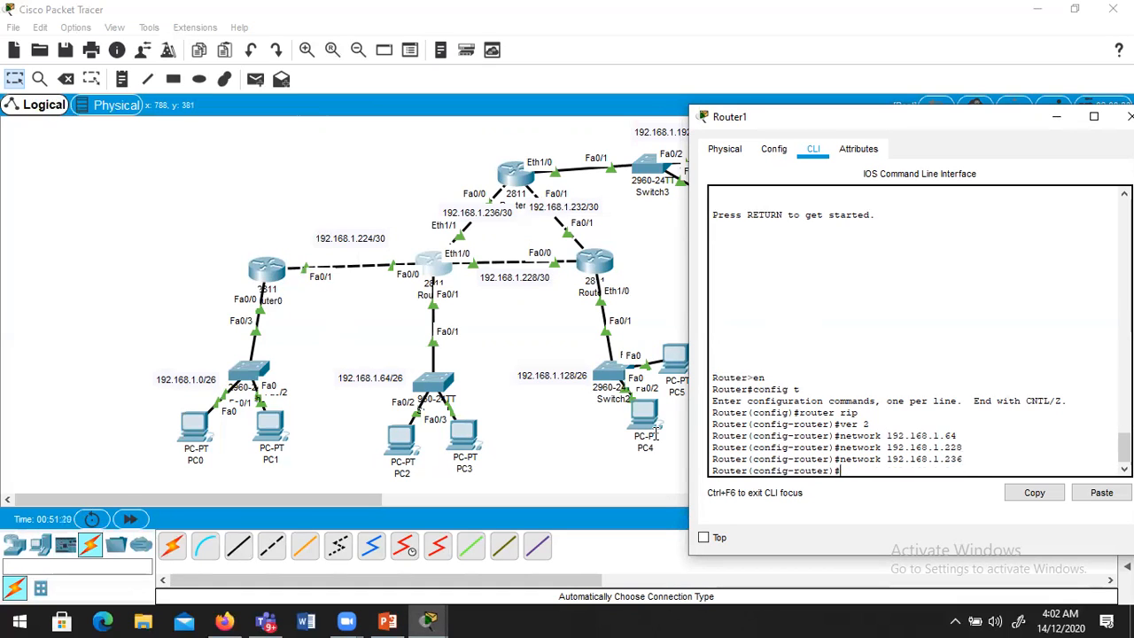
# Add network 192.168.1.224 to Router1's RIP configuration.
pyautogui.write('no au')
pyautogui.press('BackSpace')
pyautogui.press('BackSpace')
pyautogui.press('BackSpace')
pyautogui.press('Up')
pyautogui.press('BackSpace')
pyautogui.write('24')
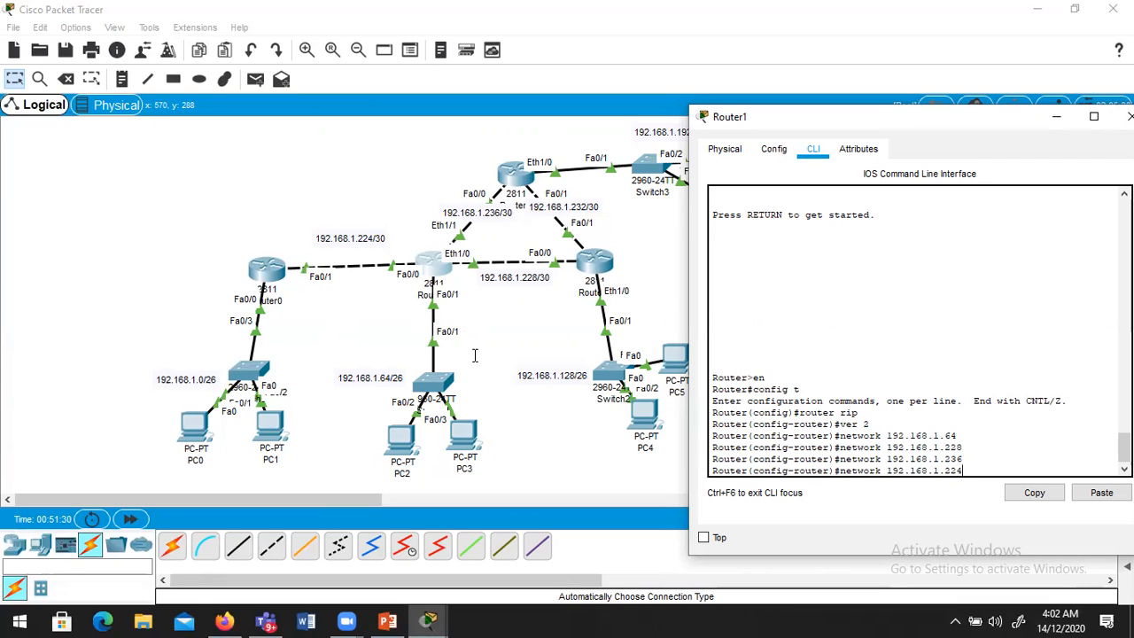
pyautogui.press('Return')
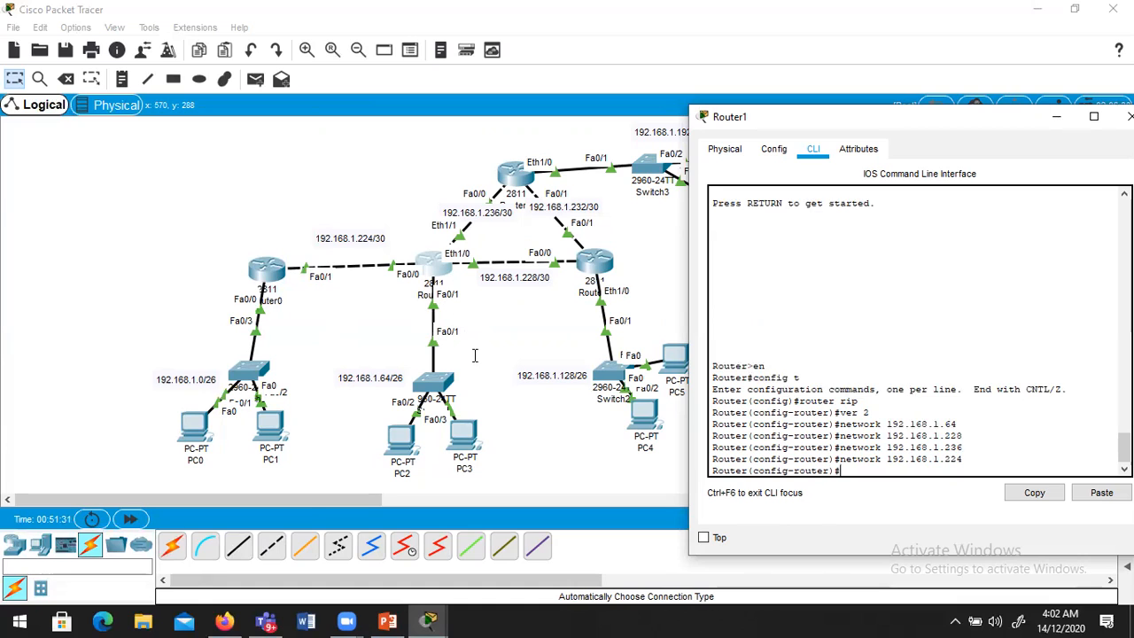
# Disable RIP route summarization on Router1 with no auto-summary and close its window.
pyautogui.write('no aut')
pyautogui.press('Tab')
pyautogui.press('Return')
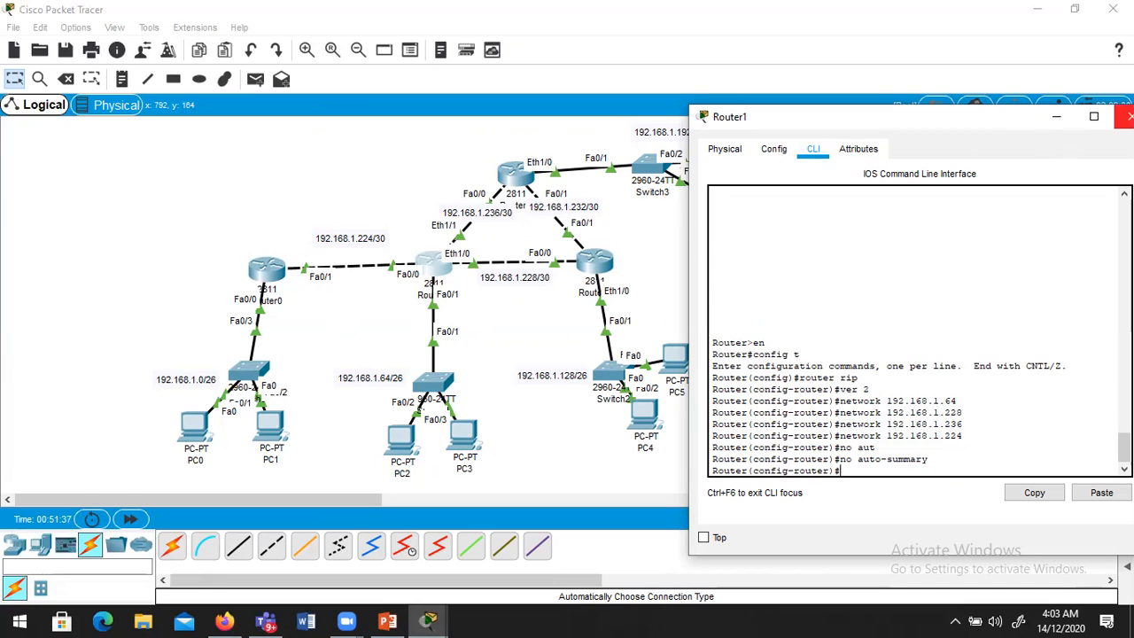
pyautogui.click(1123, 117)
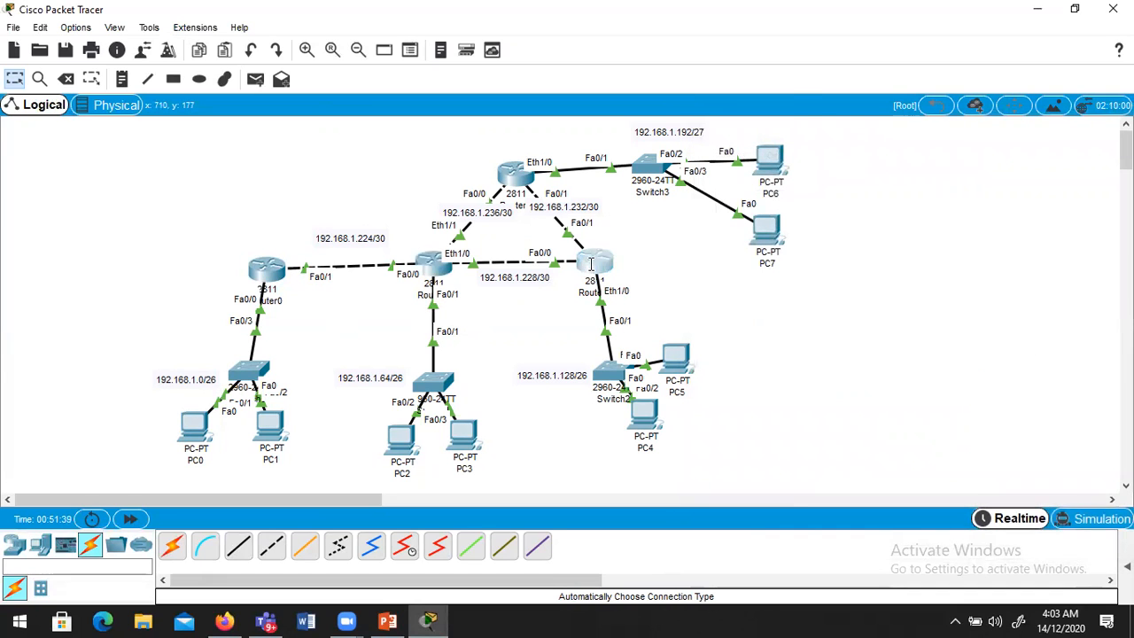
# Open Router3's command line and exit interface configuration to global configuration mode.
pyautogui.click(591, 264)
pyautogui.click(460, 108)
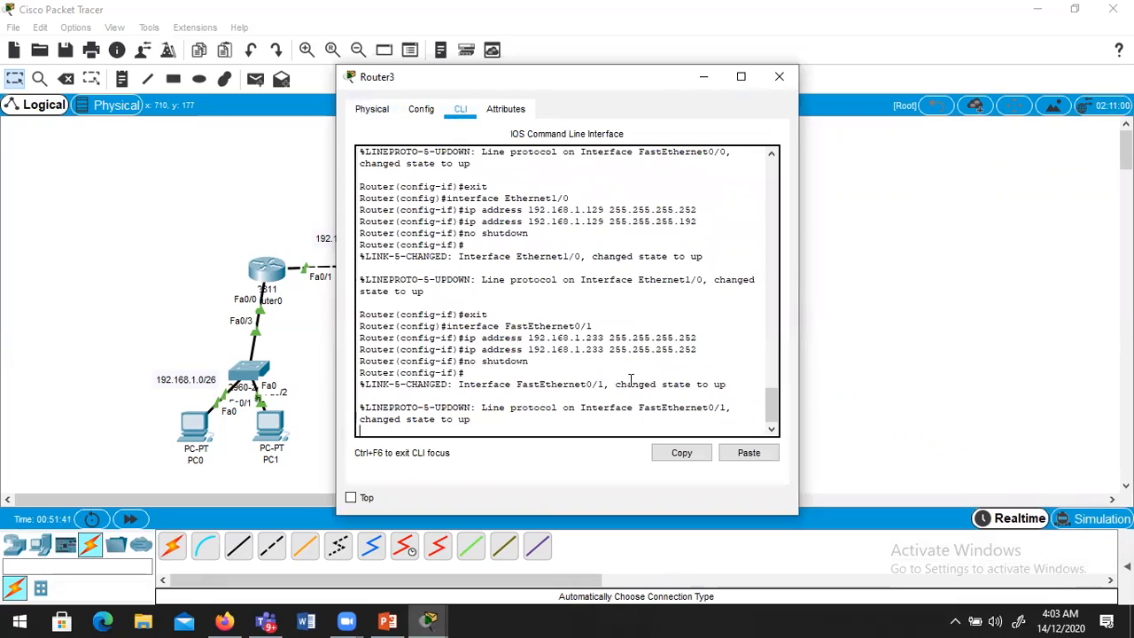
pyautogui.press('Return')
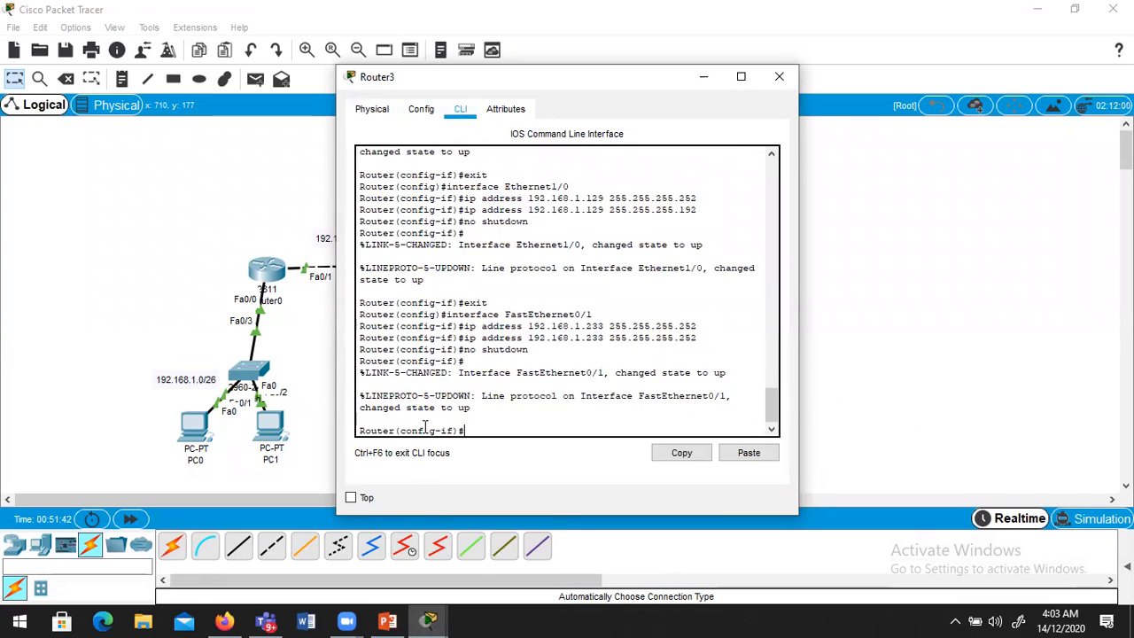
pyautogui.write('ex')
pyautogui.press('Return')
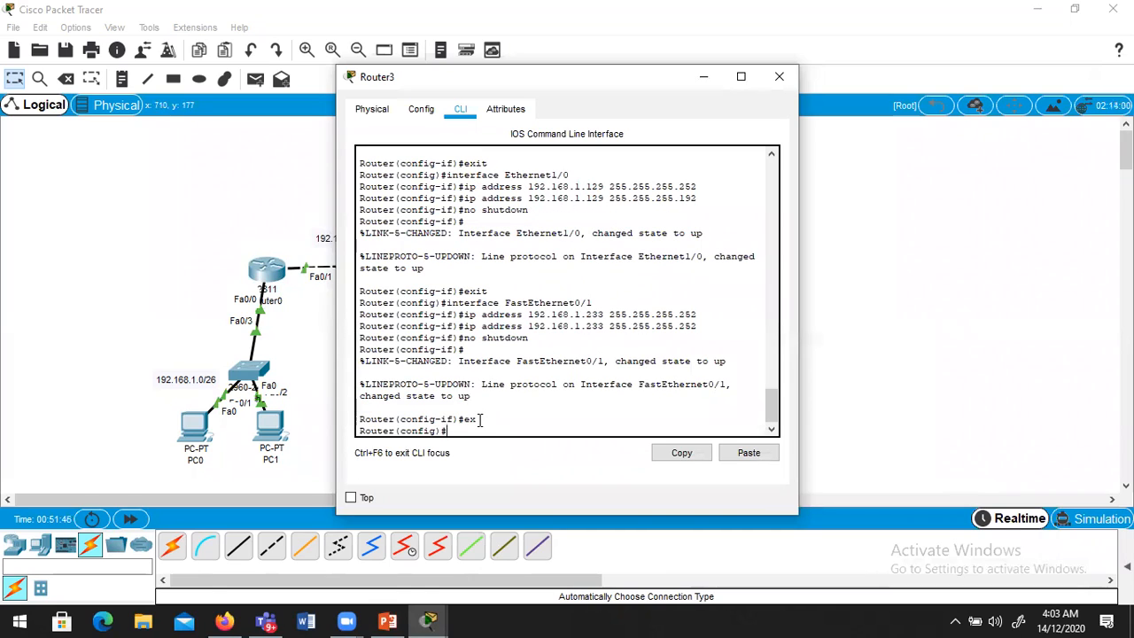
# Enable RIP routing with version 2 on Router3.
pyautogui.write('routr')
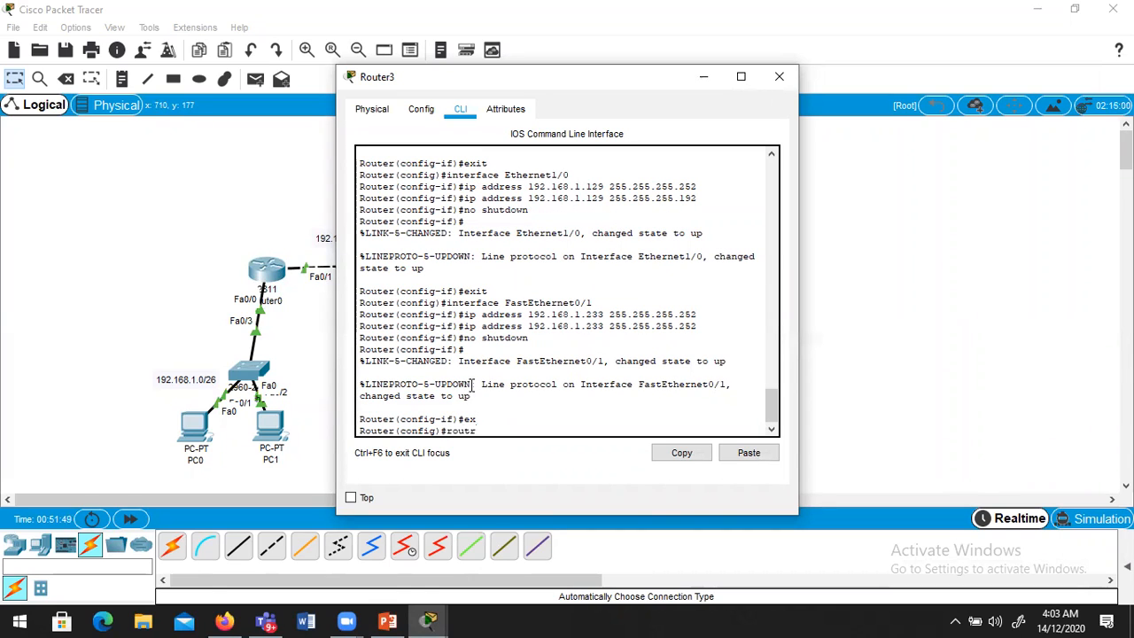
pyautogui.press('BackSpace')
pyautogui.write('er rip')
pyautogui.press('Return')
pyautogui.write('ver 2')
pyautogui.press('Return')
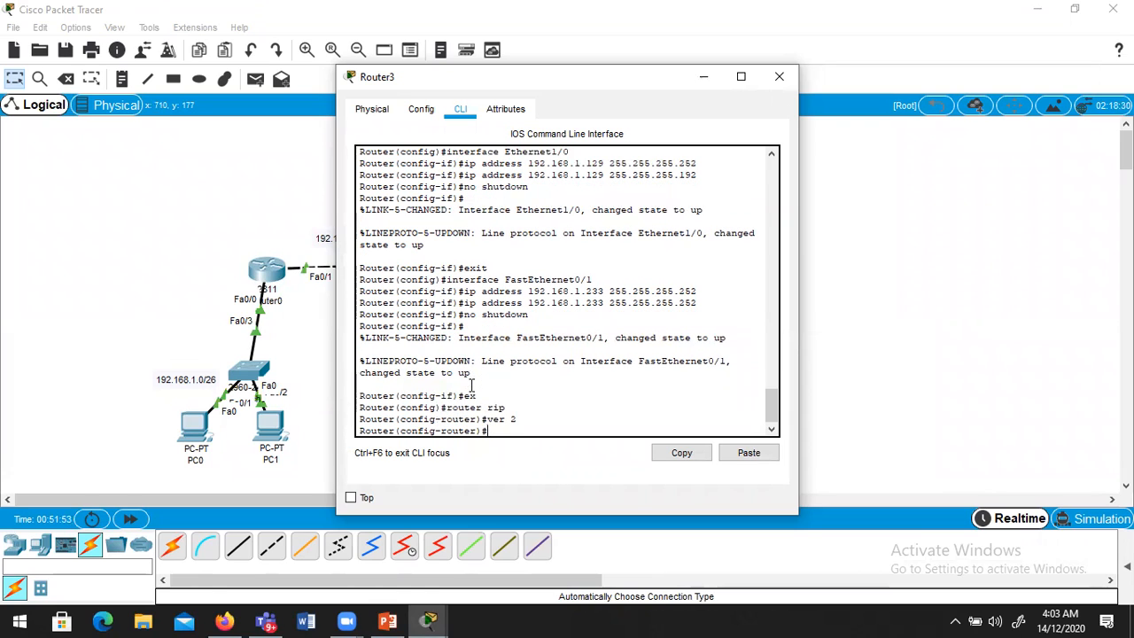
# Uncover the topology behind Router3's window and add network 192.168.1.128 to its RIP configuration.
pyautogui.write('netw')
pyautogui.moveTo(567, 77); pyautogui.dragTo(206, 110)
pyautogui.write('ork ')
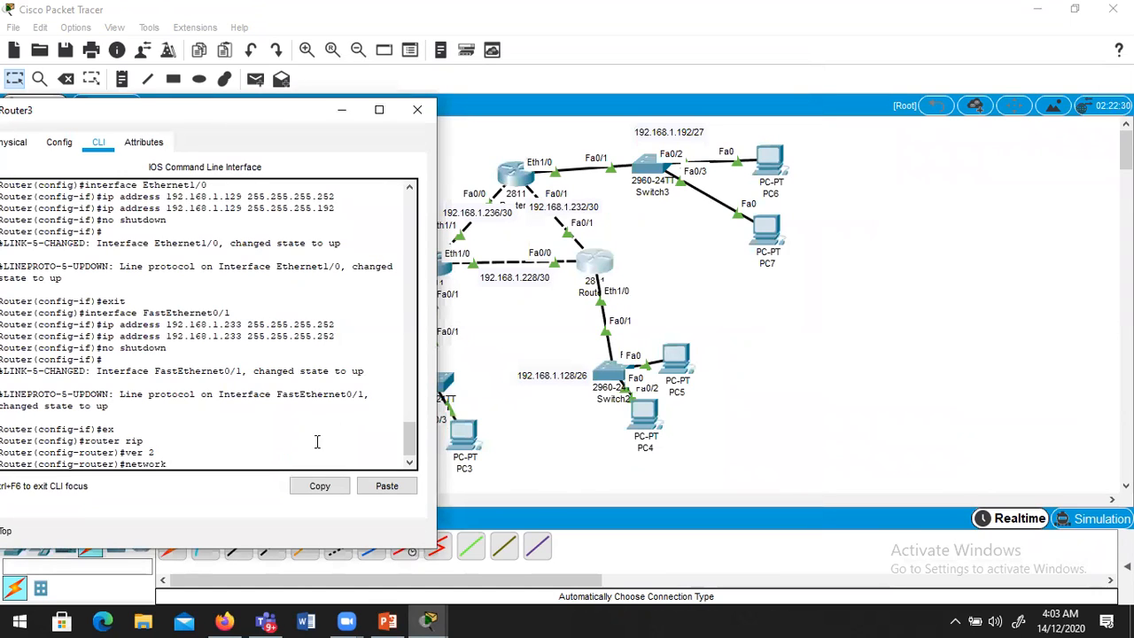
pyautogui.write('192.168.1.128')
pyautogui.press('Return')
# Add network 192.168.1.228 to Router3's RIP configuration.
pyautogui.press('Up')
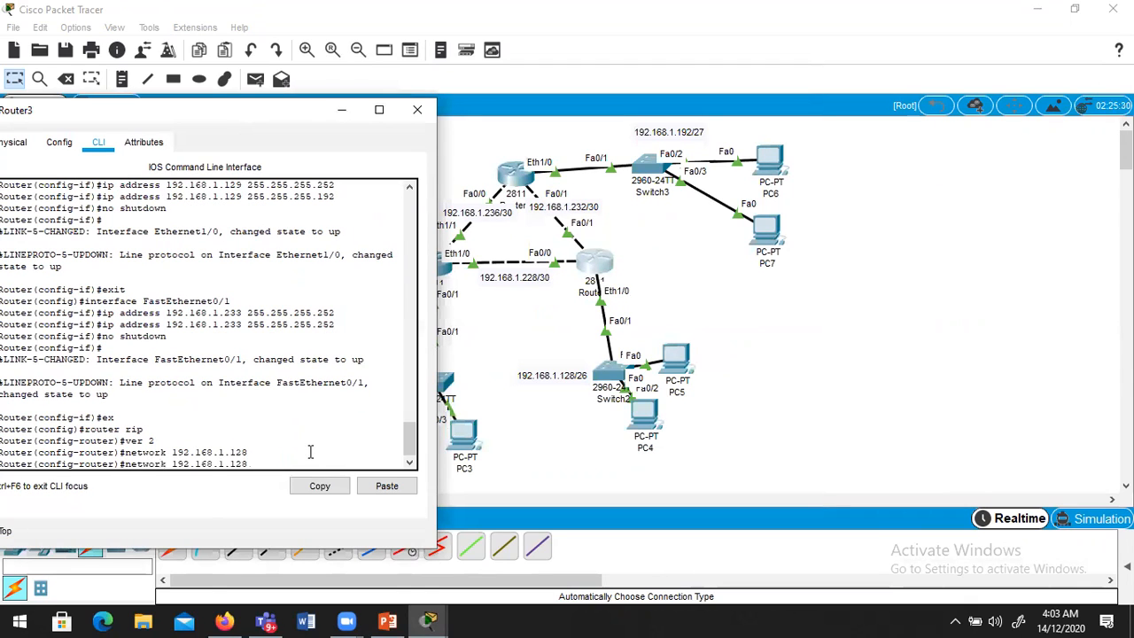
pyautogui.press('BackSpace')
pyautogui.press('BackSpace')
pyautogui.press('BackSpace')
pyautogui.write('228')
pyautogui.press('Return')
# Add network 192.168.1.232 to Router3's RIP configuration.
pyautogui.press('Up')
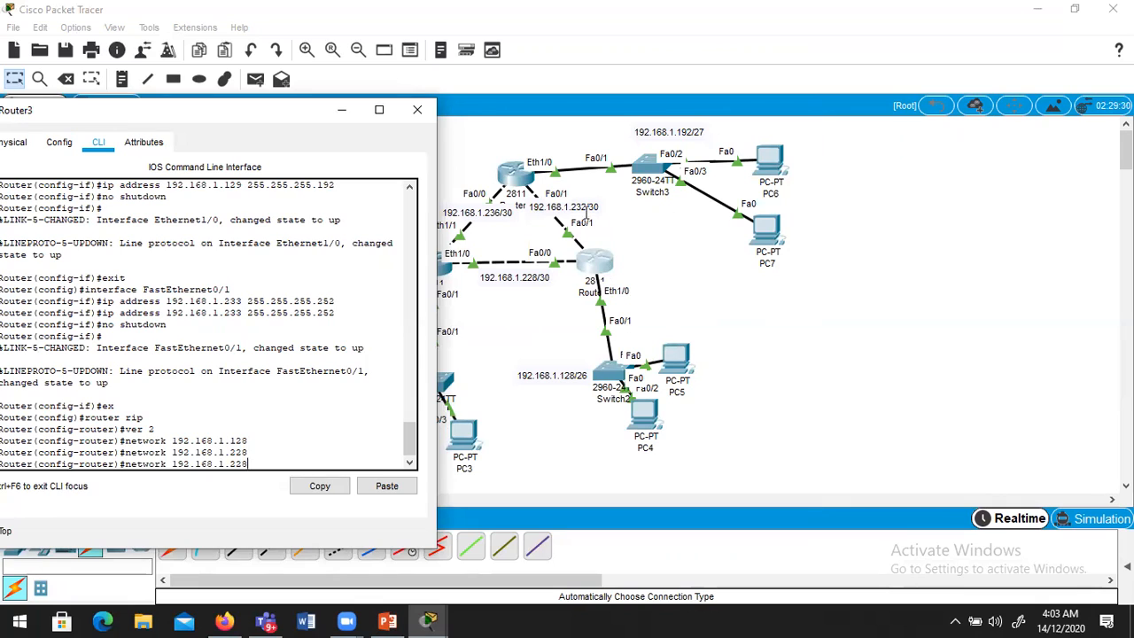
pyautogui.press('BackSpace')
pyautogui.press('BackSpace')
pyautogui.write('32')
pyautogui.press('Return')
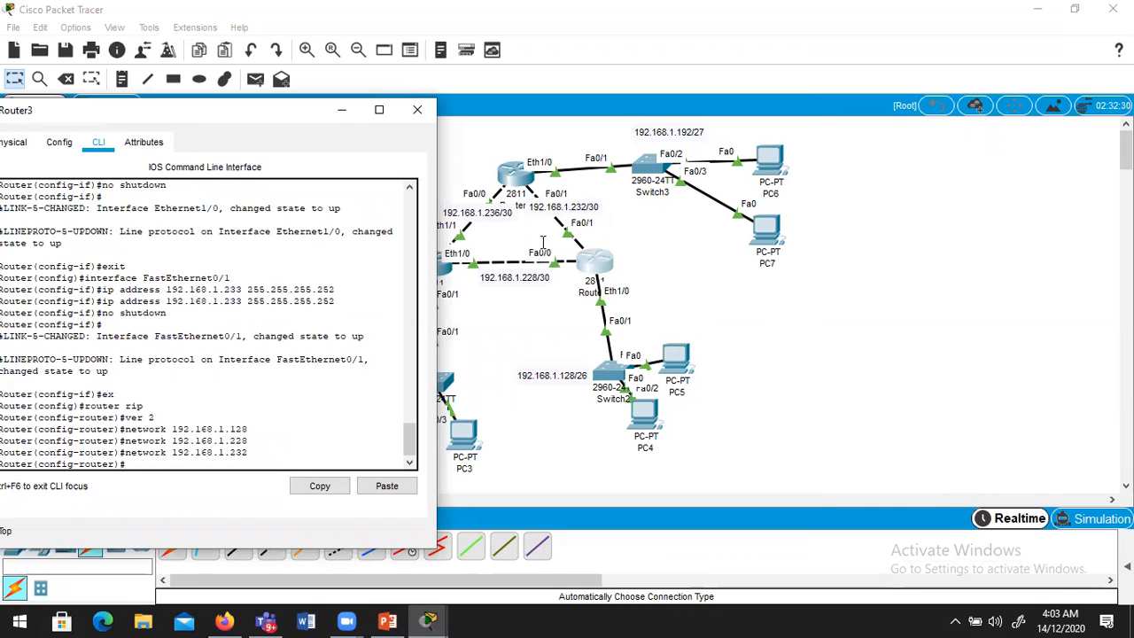
# Disable RIP route summarization on Router3 with no auto-summary and close its window.
pyautogui.write('no aut')
pyautogui.press('Tab')
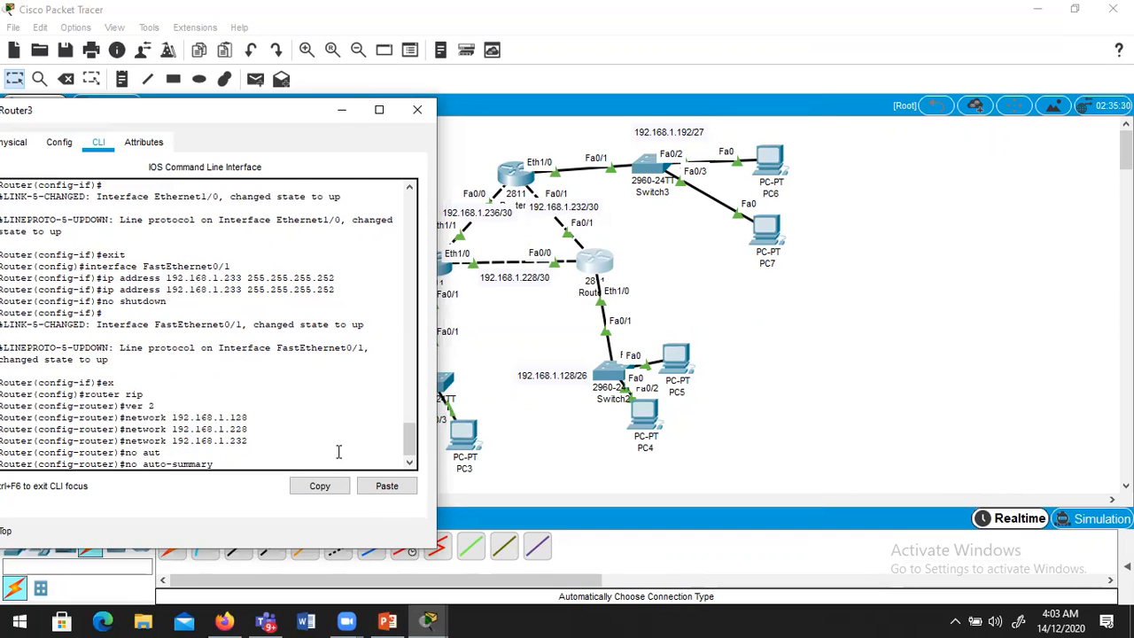
pyautogui.press('Return')
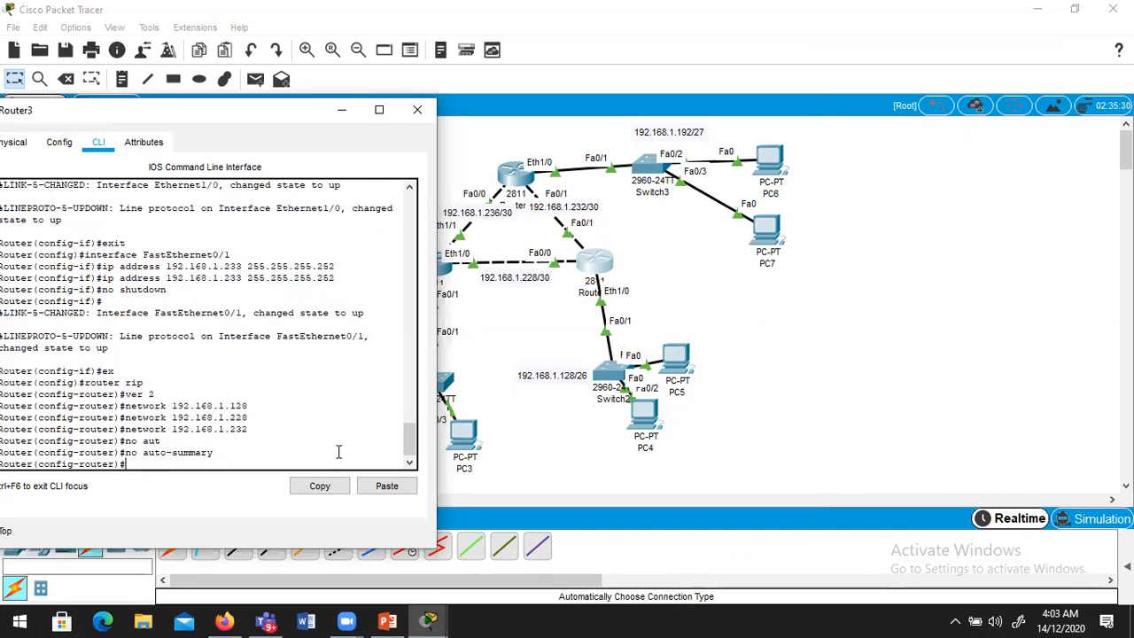
pyautogui.click(416, 111)
# Open Router2's command line beside the topology and exit interface configuration to global configuration mode.
pyautogui.click(512, 173)
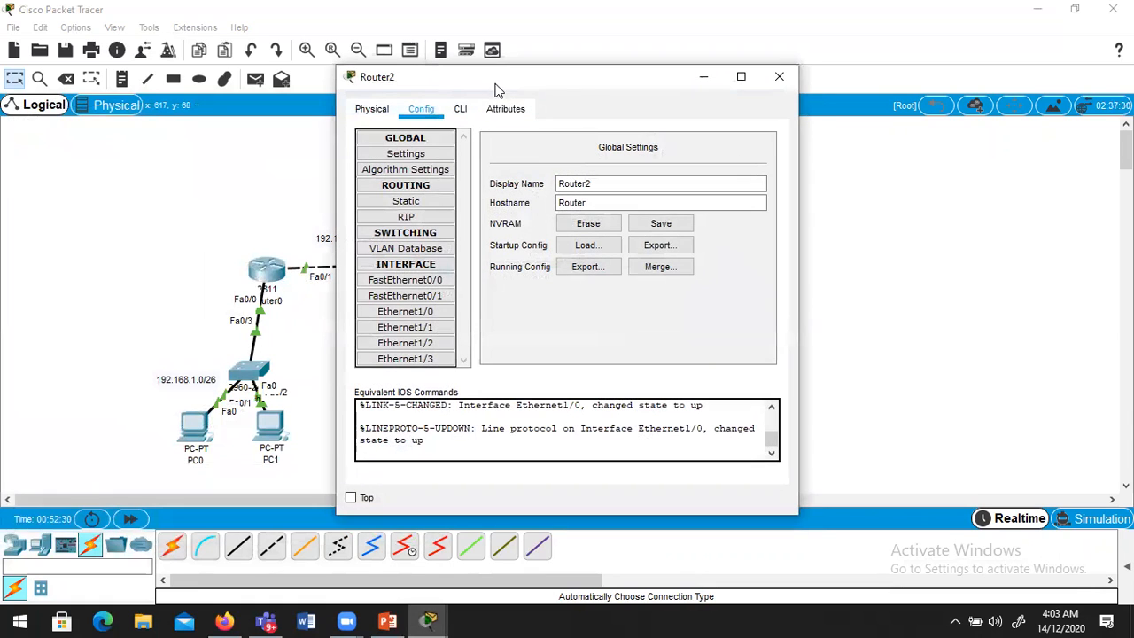
pyautogui.moveTo(496, 81); pyautogui.dragTo(884, 125)
pyautogui.click(849, 154)
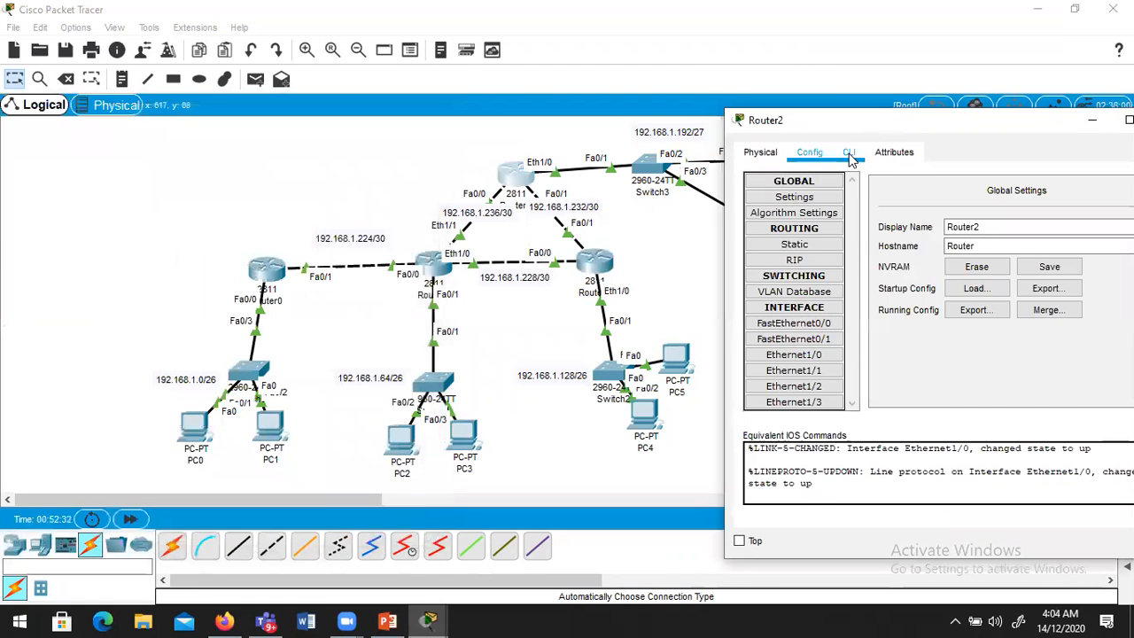
pyautogui.press('Return')
pyautogui.write('er(config-if)#ex')
pyautogui.press('Return')
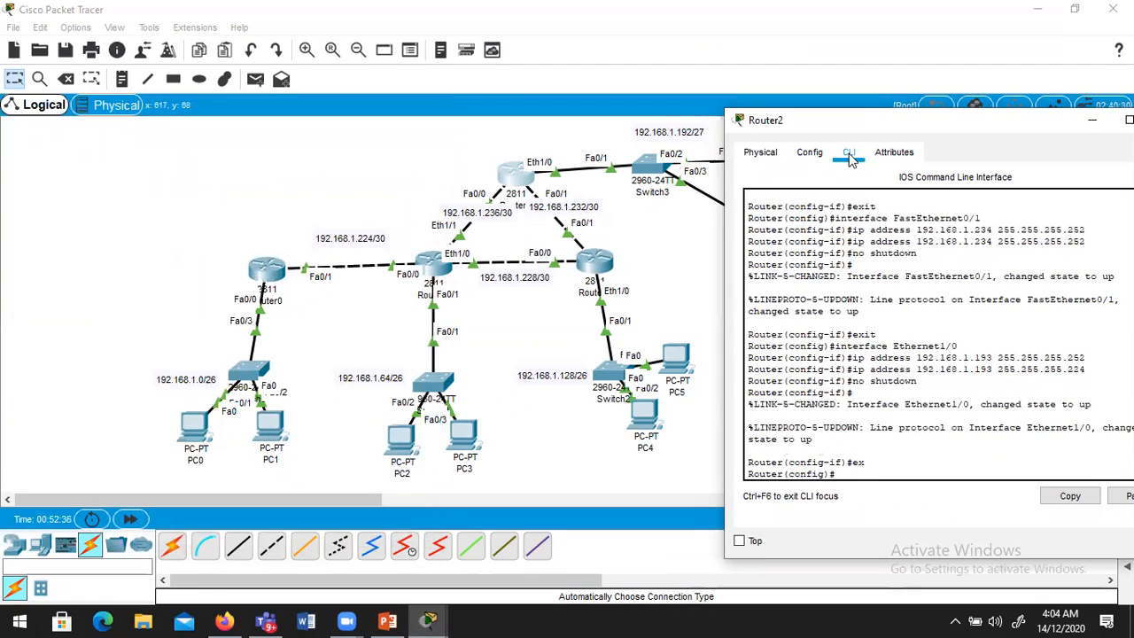
# Enable RIP routing with version 2 on Router2.
pyautogui.write('router rip')
pyautogui.press('Return')
pyautogui.write('ver 2')
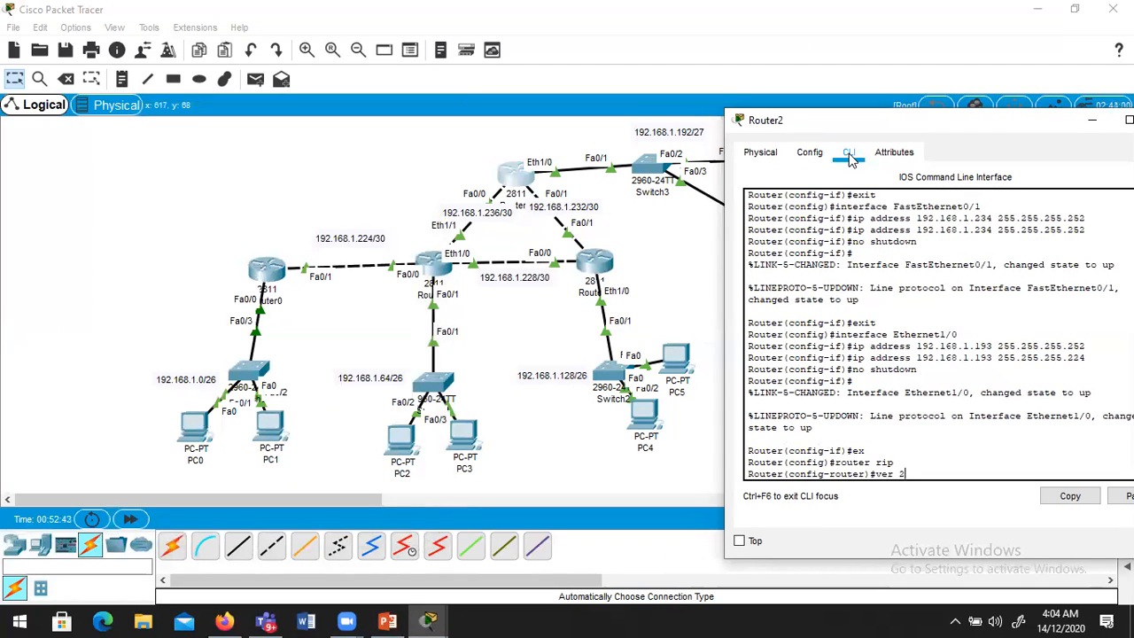
pyautogui.press('Return')
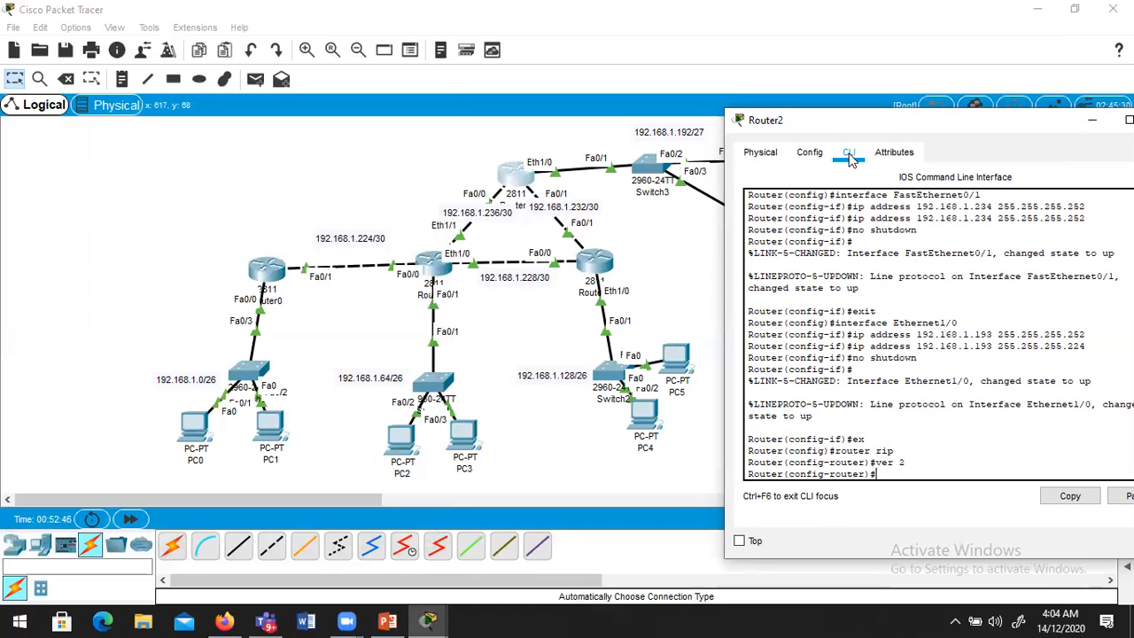
# Add network 192.168.1.192 to Router2's RIP configuration.
pyautogui.write('netw')
pyautogui.press('BackSpace')
pyautogui.press('BackSpace')
pyautogui.press('BackSpace')
pyautogui.write('etwork 192.168..')
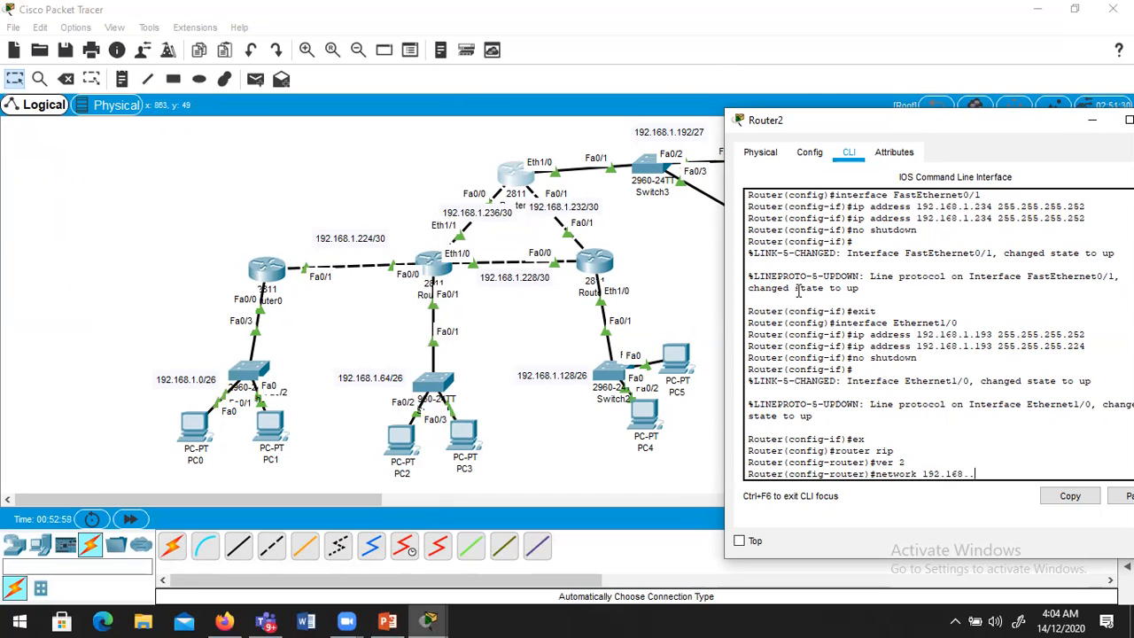
pyautogui.press('BackSpace')
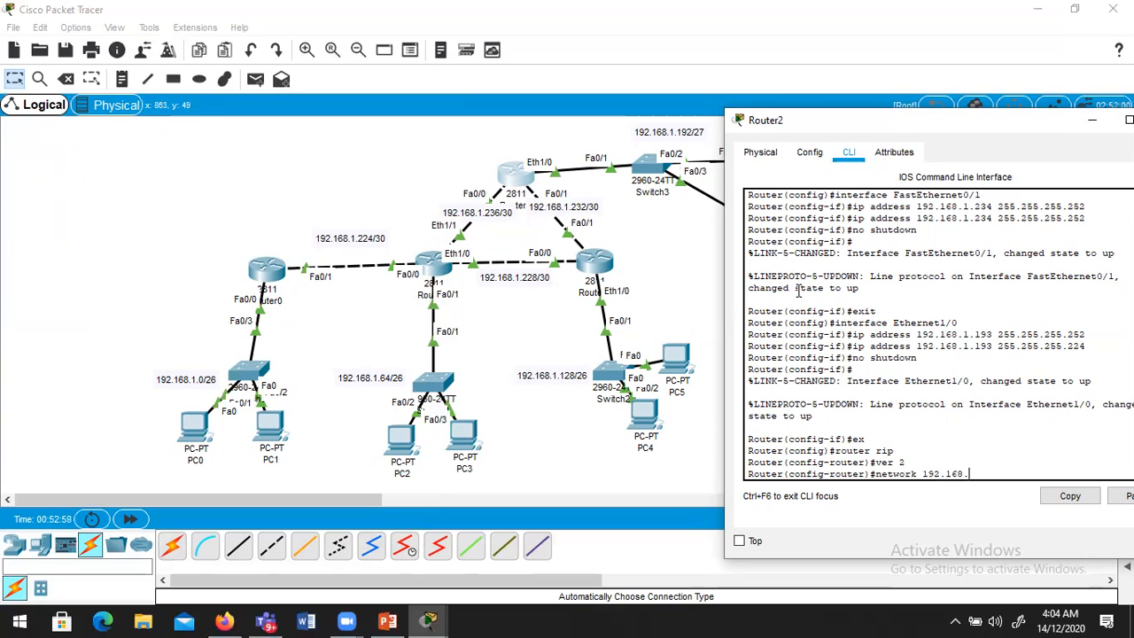
pyautogui.write('1.192')
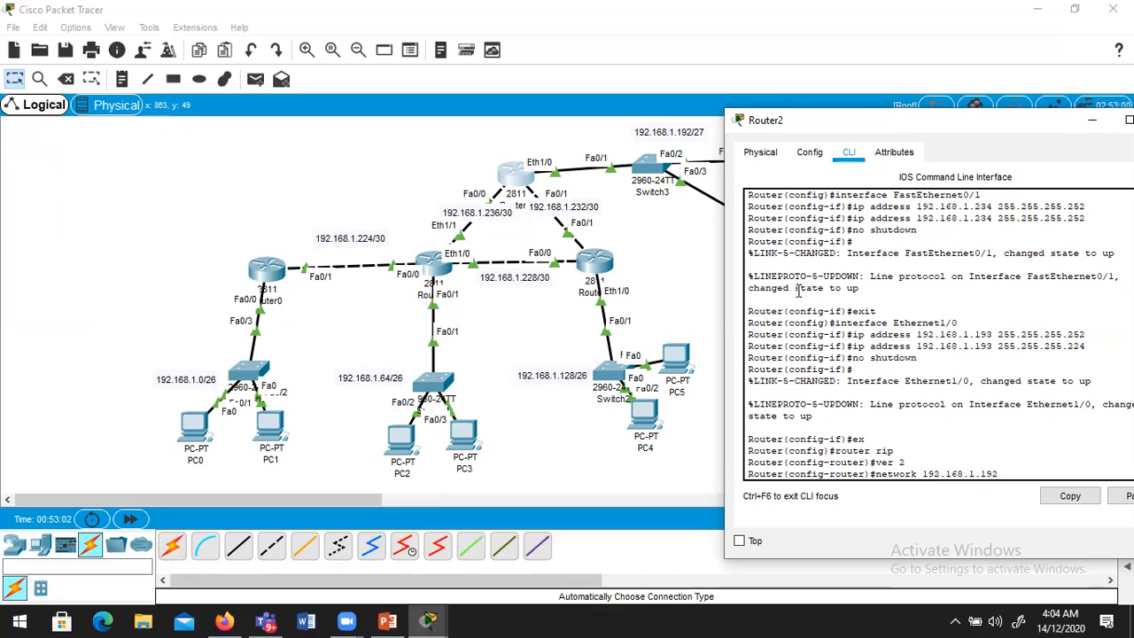
pyautogui.press('Return')
# Add network 192.168.1.232 to Router2's RIP configuration.
pyautogui.press('Up')
pyautogui.press('BackSpace')
pyautogui.press('BackSpace')
pyautogui.write('232')
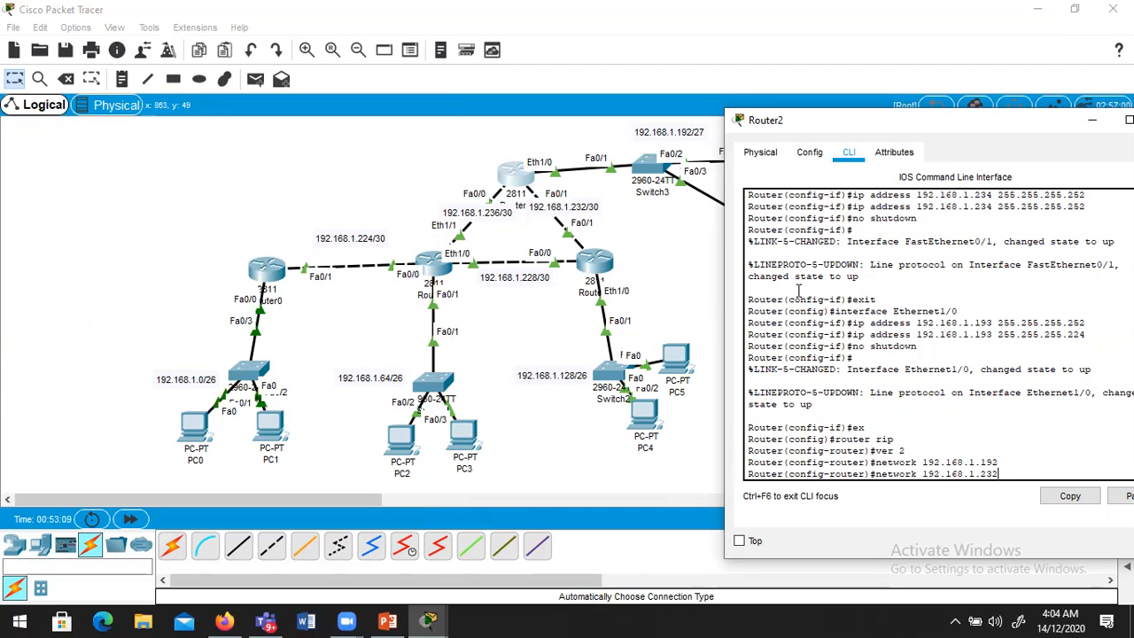
pyautogui.press('Return')
# Add network 192.168.1.236 to Router2's RIP configuration.
pyautogui.press('Up')
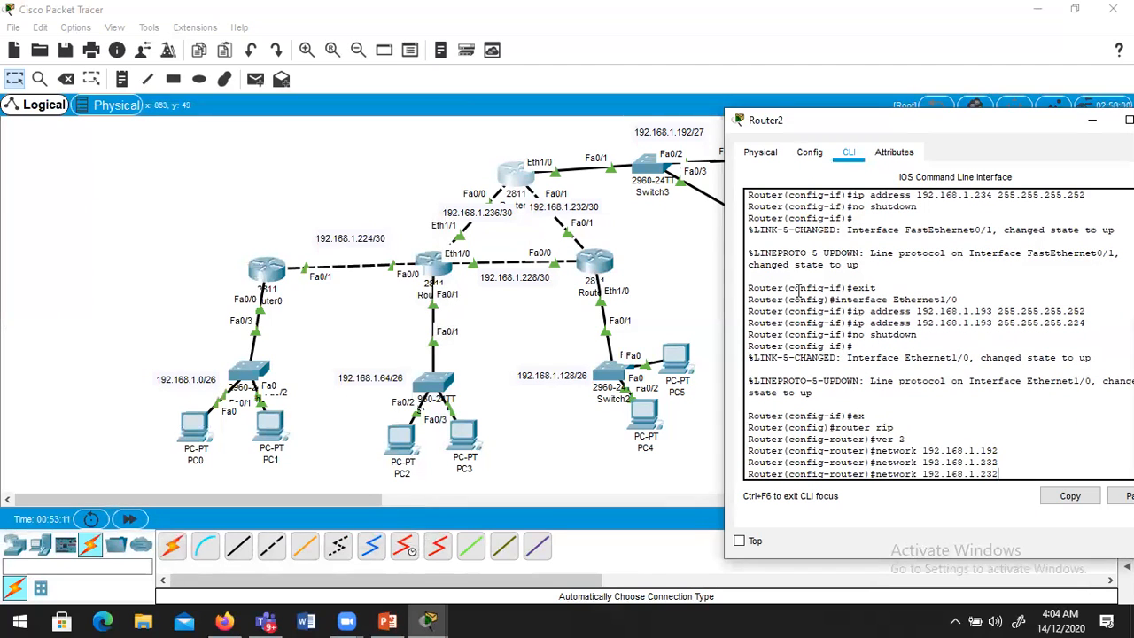
pyautogui.press('BackSpace')
pyautogui.write('6')
pyautogui.press('Return')
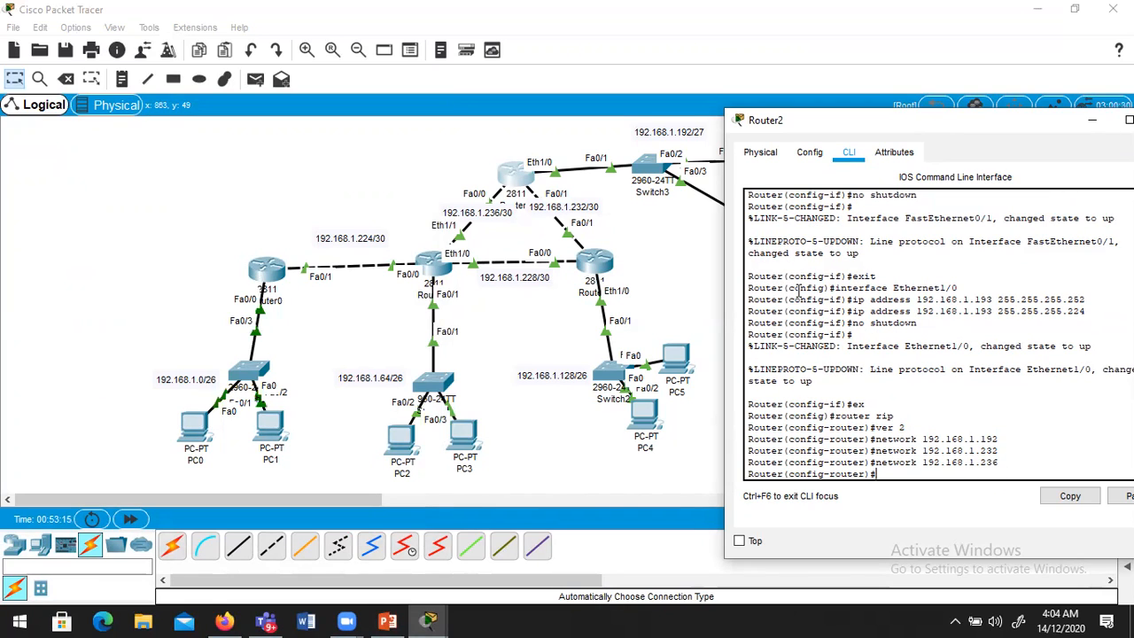
# Disable RIP route summarization on Router2 with no auto-summary and close its window.
pyautogui.write('no aut')
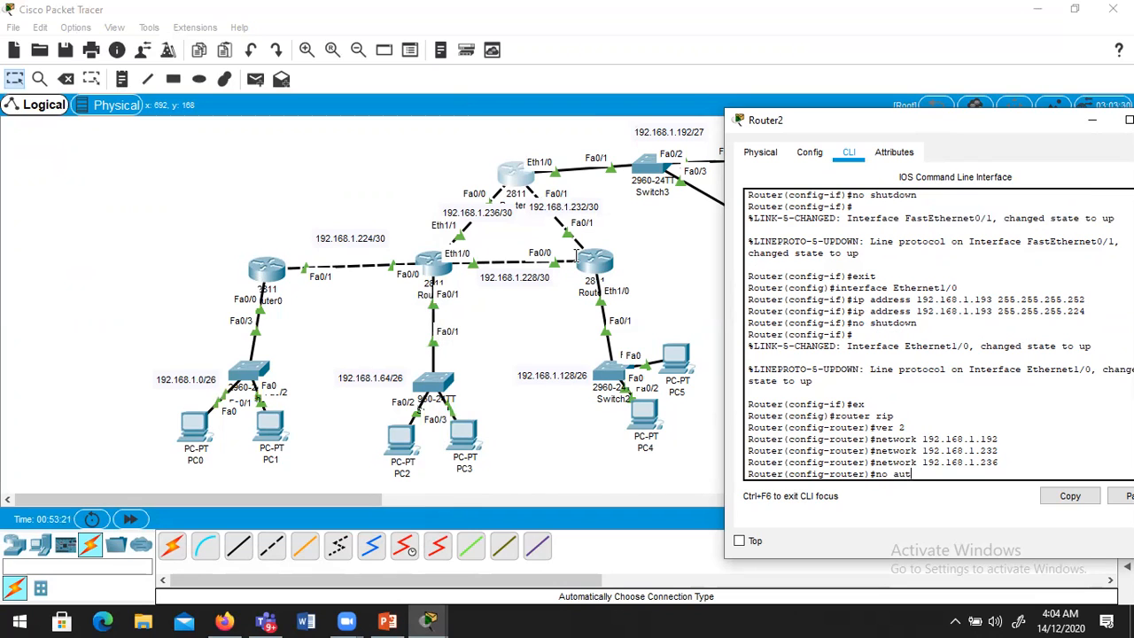
pyautogui.press('Tab')
pyautogui.press('Return')
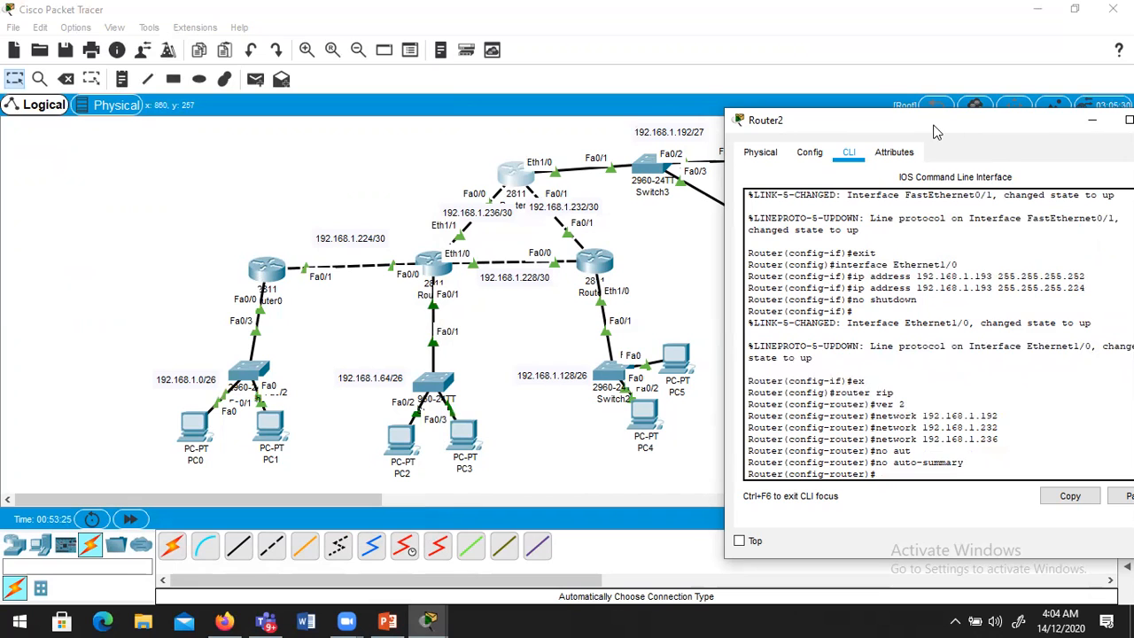
pyautogui.moveTo(937, 131); pyautogui.dragTo(679, 129)
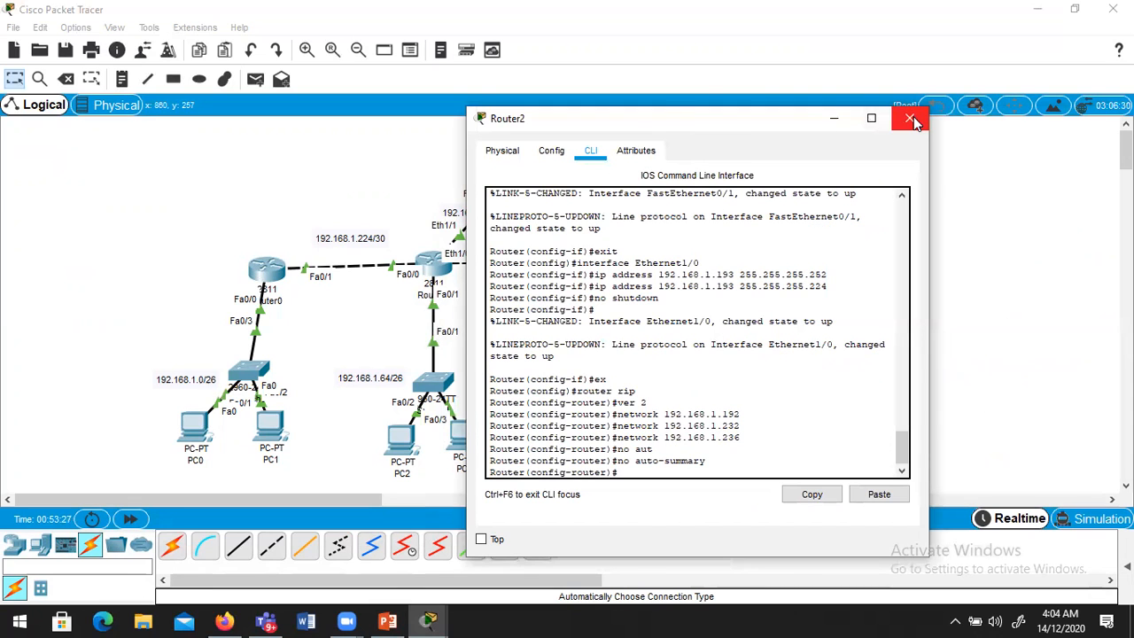
pyautogui.click(913, 117)
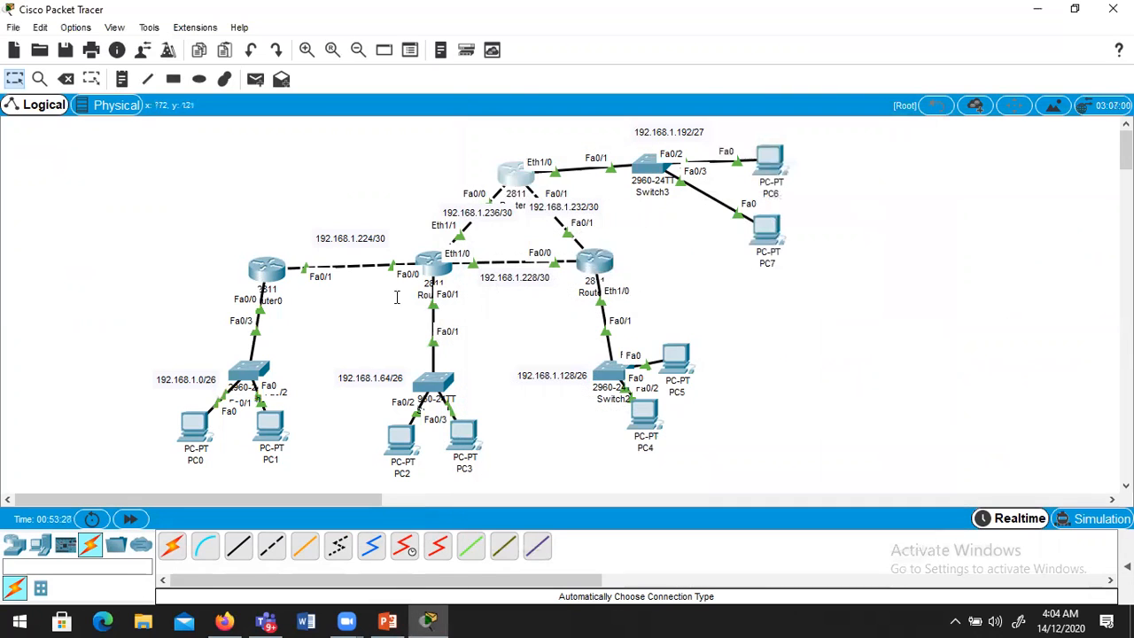
# Start a ping command in PC0's command prompt and check PC7 in the topology for the target address.
pyautogui.click(191, 425)
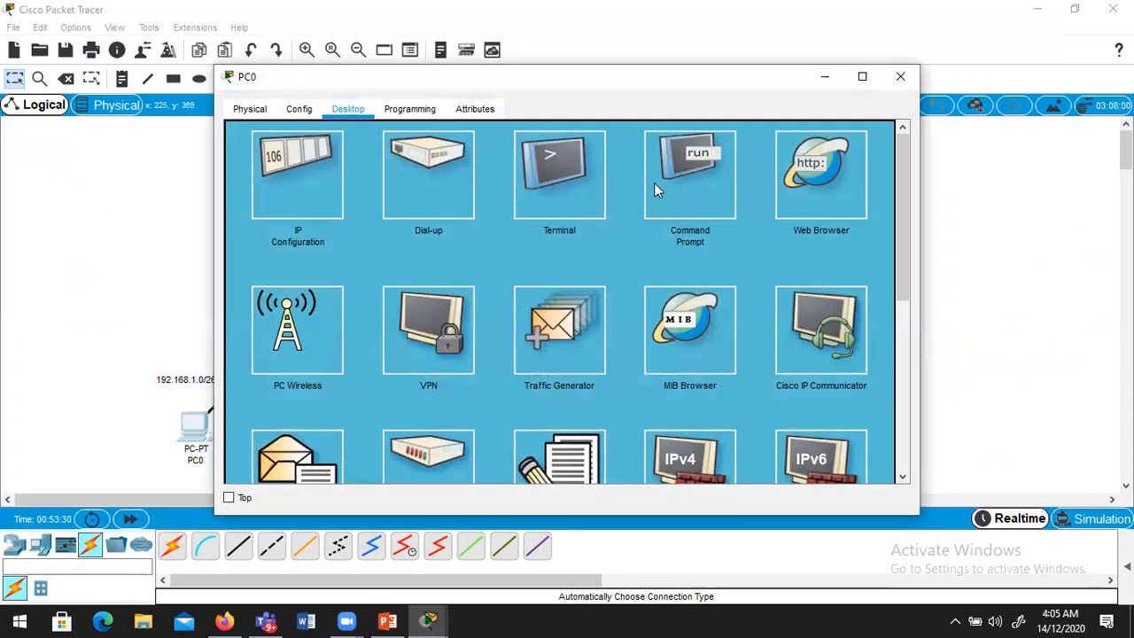
pyautogui.click(716, 180)
pyautogui.write('ping')
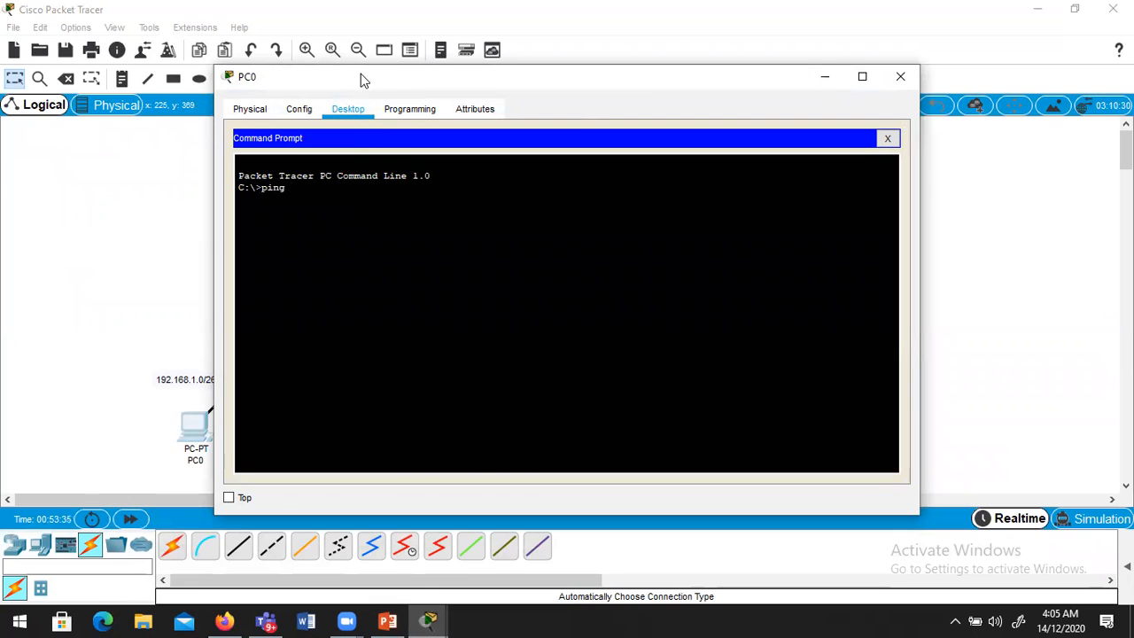
pyautogui.moveTo(656, 77); pyautogui.dragTo(981, 182)
pyautogui.moveTo(116, 435); pyautogui.dragTo(195, 424)
pyautogui.moveTo(195, 423)
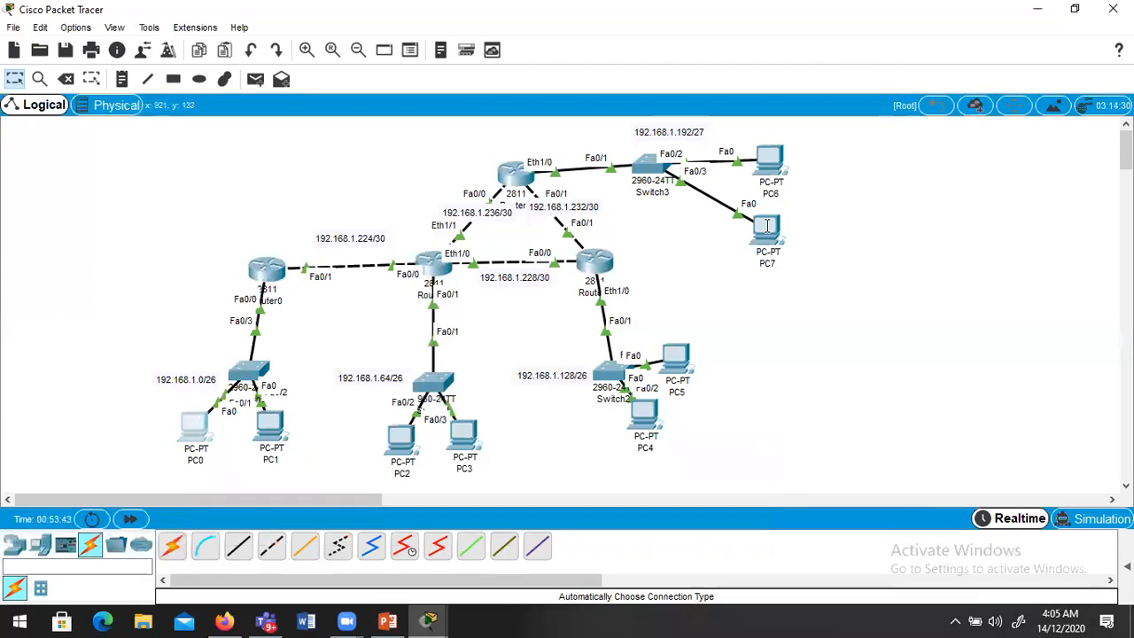
pyautogui.moveTo(766, 226)
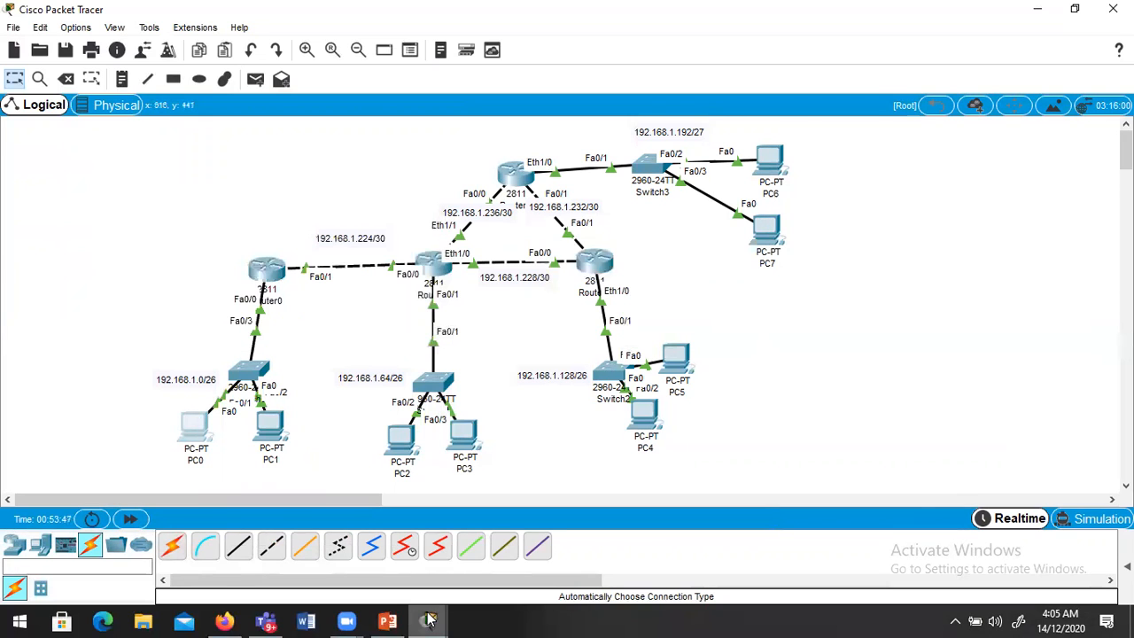
# Ping 192.168.1.195 from PC0's command prompt and close the PC0 window.
pyautogui.moveTo(428, 620)
pyautogui.click(518, 527)
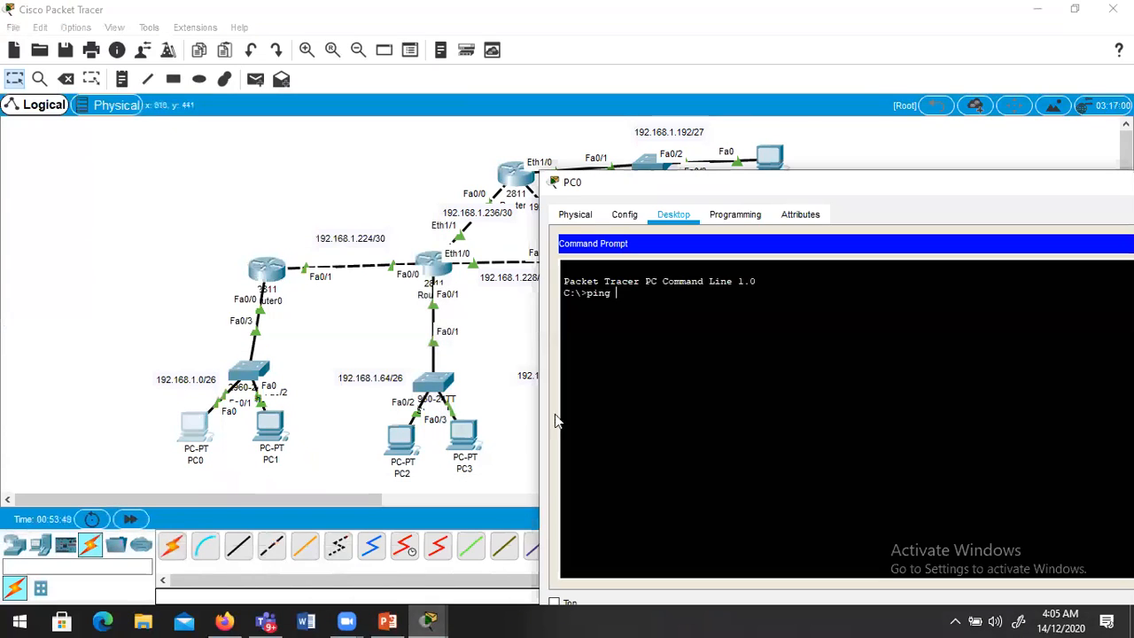
pyautogui.write('92.168.1.19')
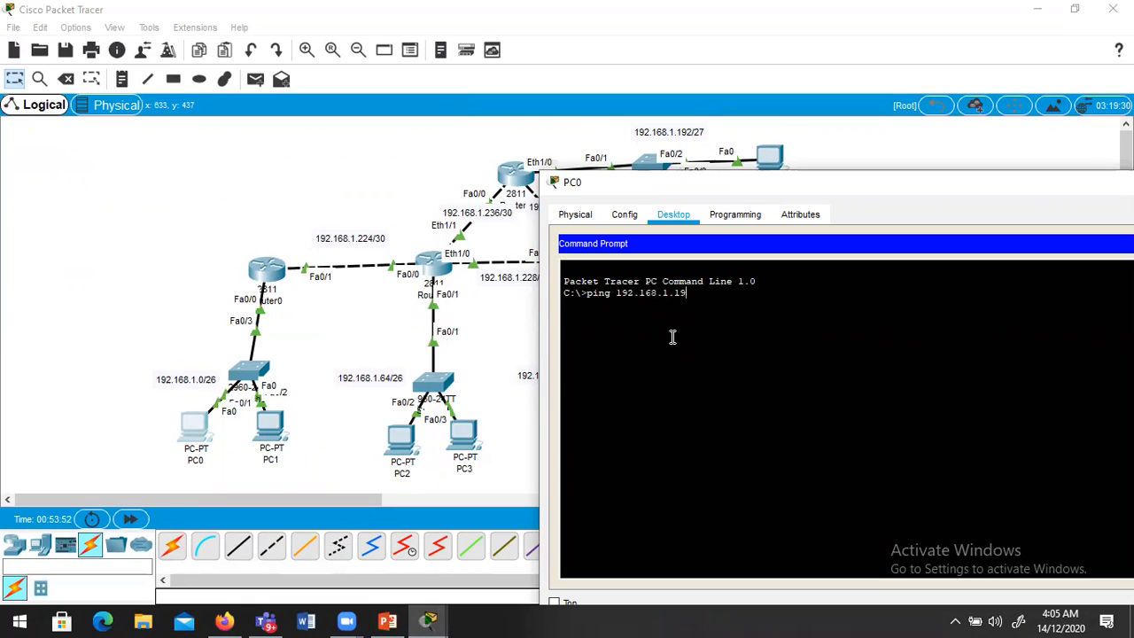
pyautogui.write('5')
pyautogui.press('Return')
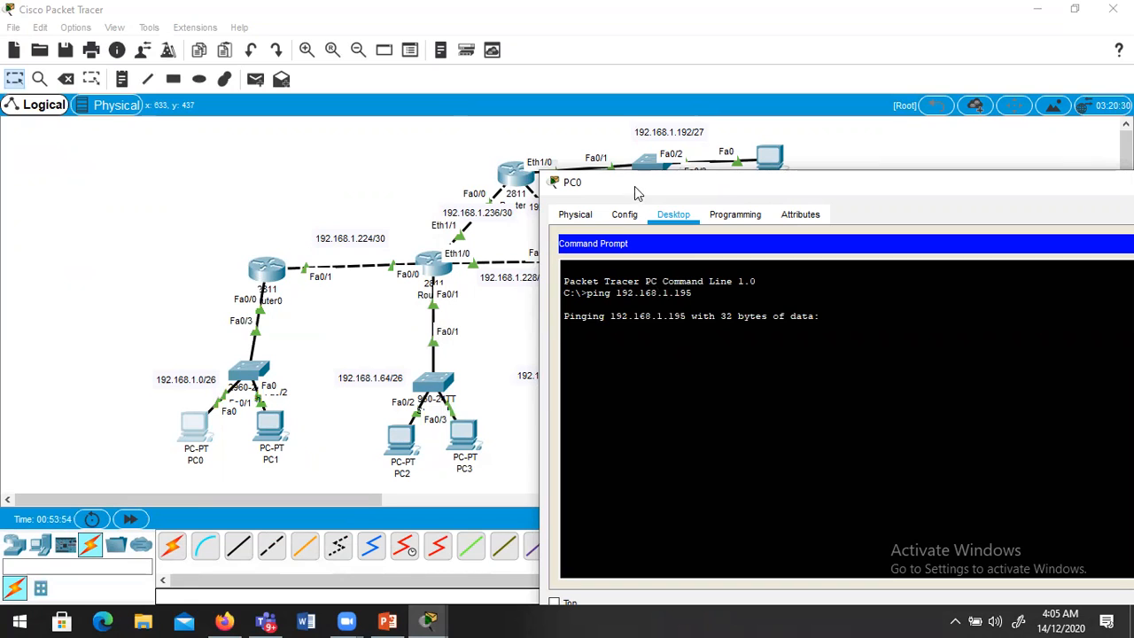
pyautogui.moveTo(656, 195); pyautogui.dragTo(496, 131)
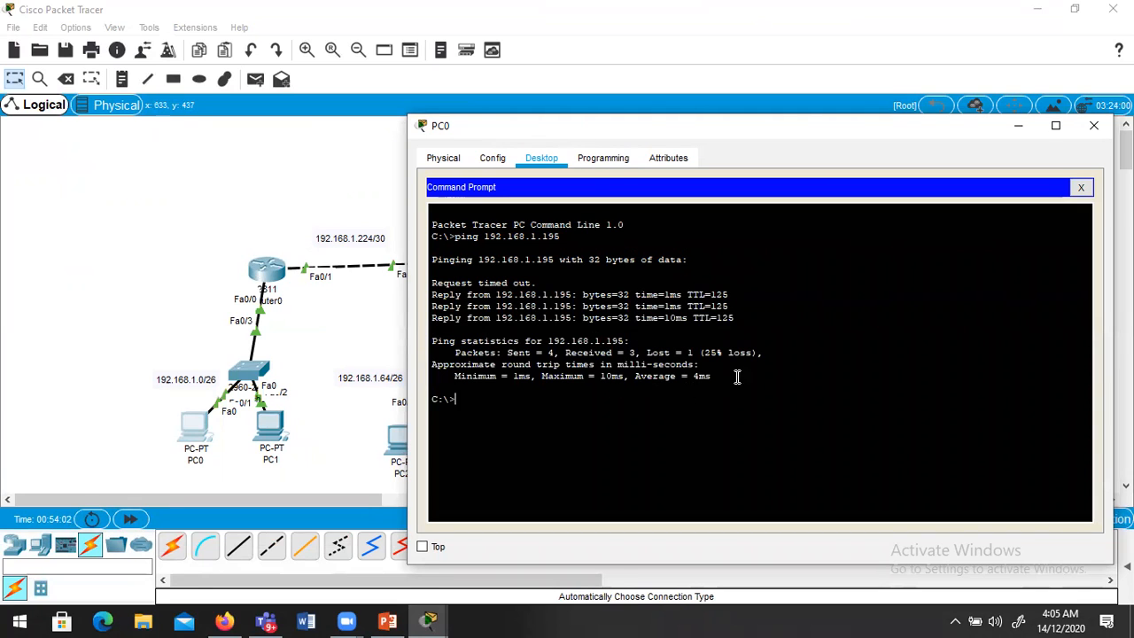
pyautogui.click(1095, 125)
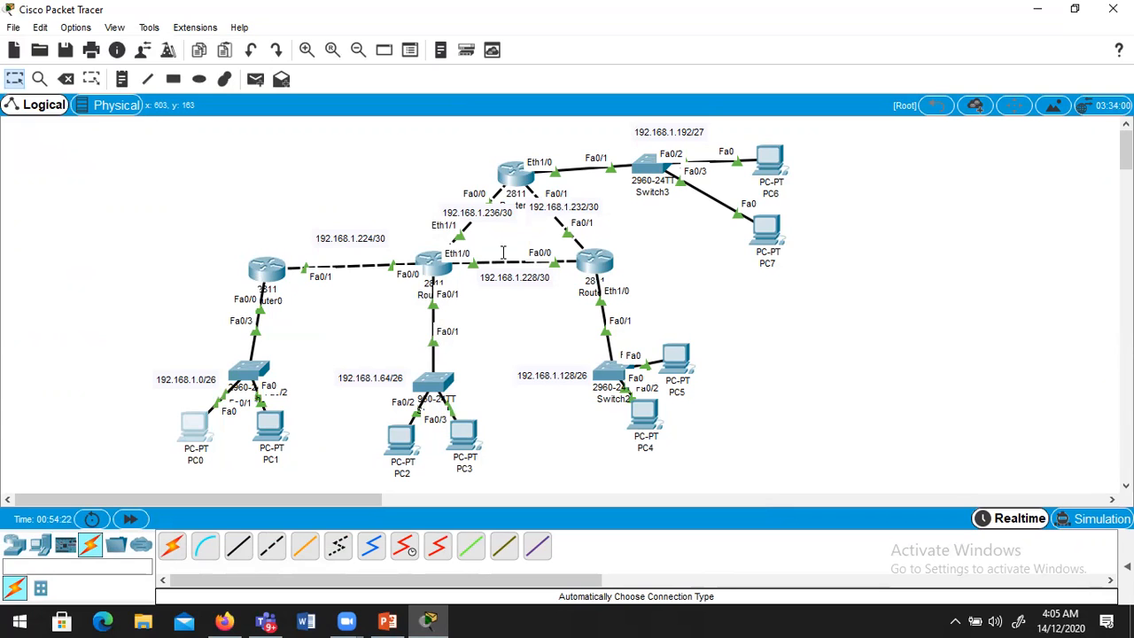
pyautogui.click(430, 265)
pyautogui.press('Return')
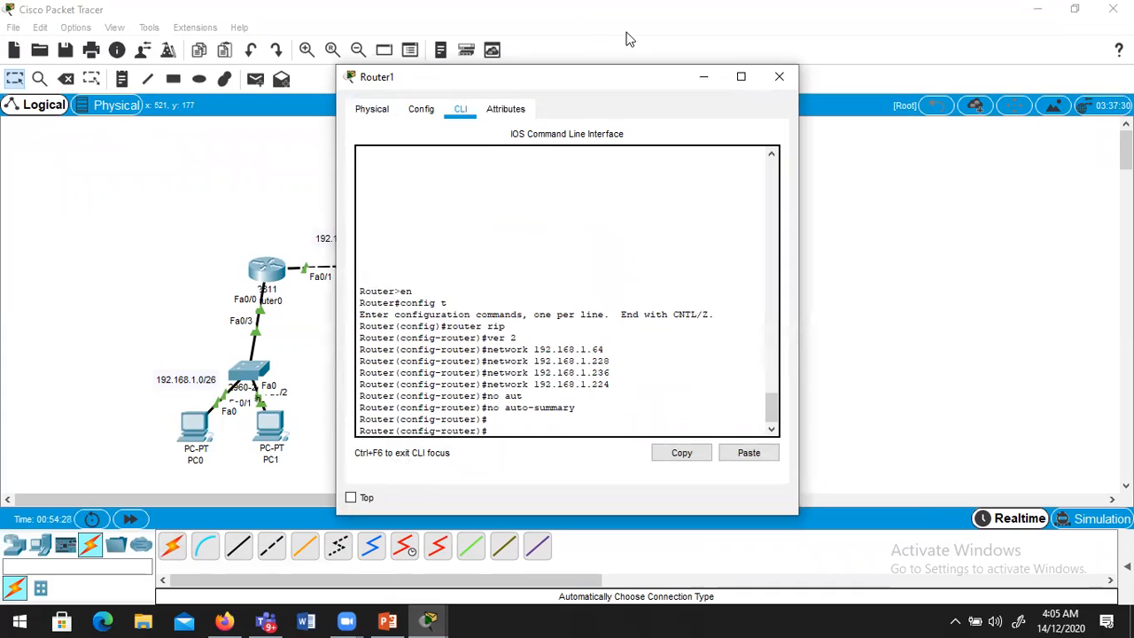
pyautogui.write('do sh ro')
pyautogui.press('Tab')
pyautogui.press('Tab')
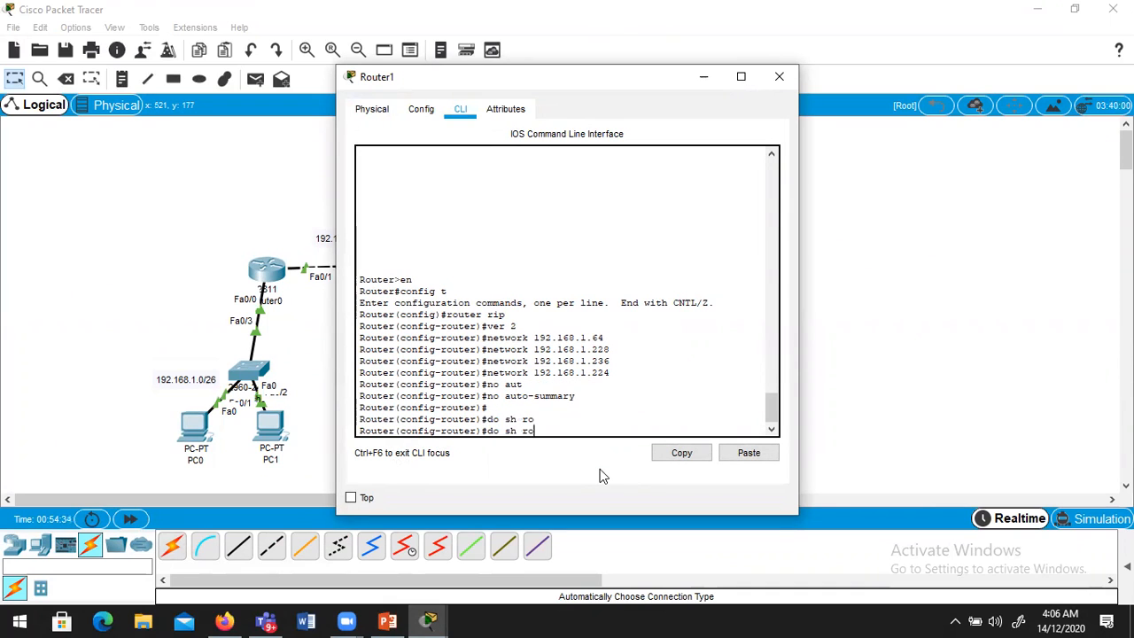
pyautogui.press('BackSpace')
pyautogui.press('BackSpace')
pyautogui.press('BackSpace')
pyautogui.press('BackSpace')
pyautogui.press('BackSpace')
pyautogui.press('BackSpace')
pyautogui.press('BackSpace')
pyautogui.press('BackSpace')
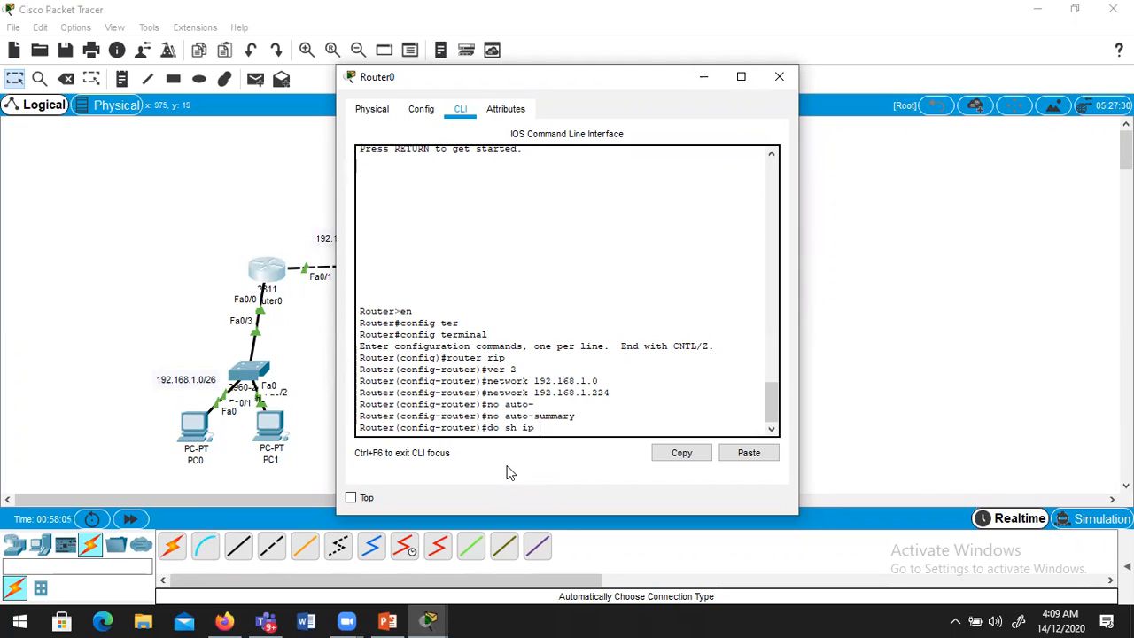
# Display Router0's IP routing table from router configuration mode with do sh ip route and enlarge its window.
pyautogui.write('te')
pyautogui.press('Return')
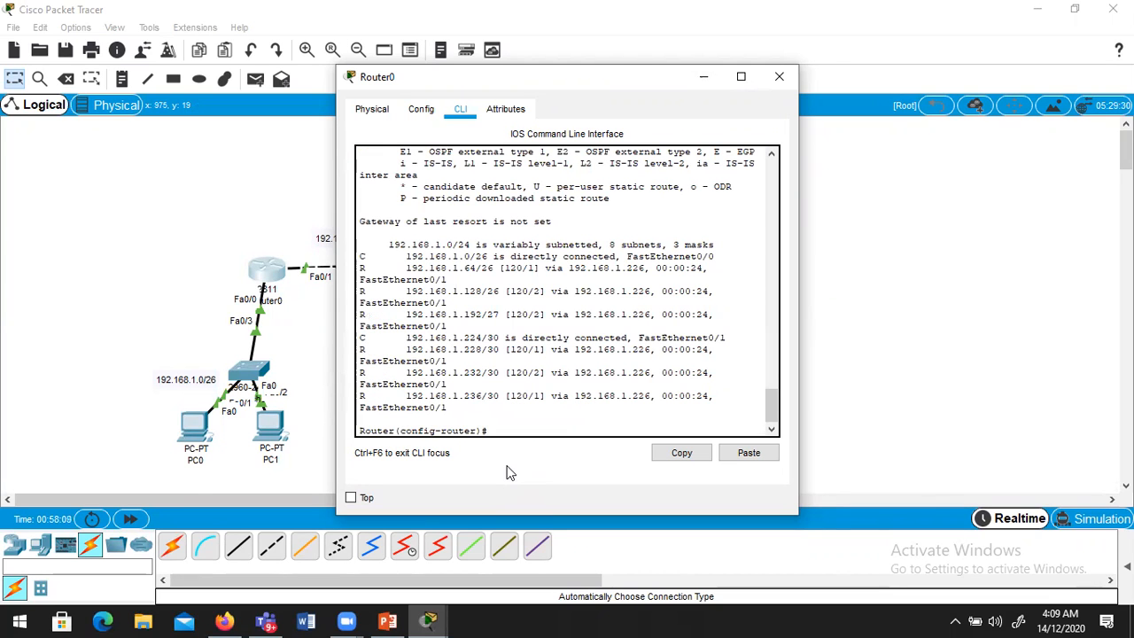
pyautogui.click(740, 76)
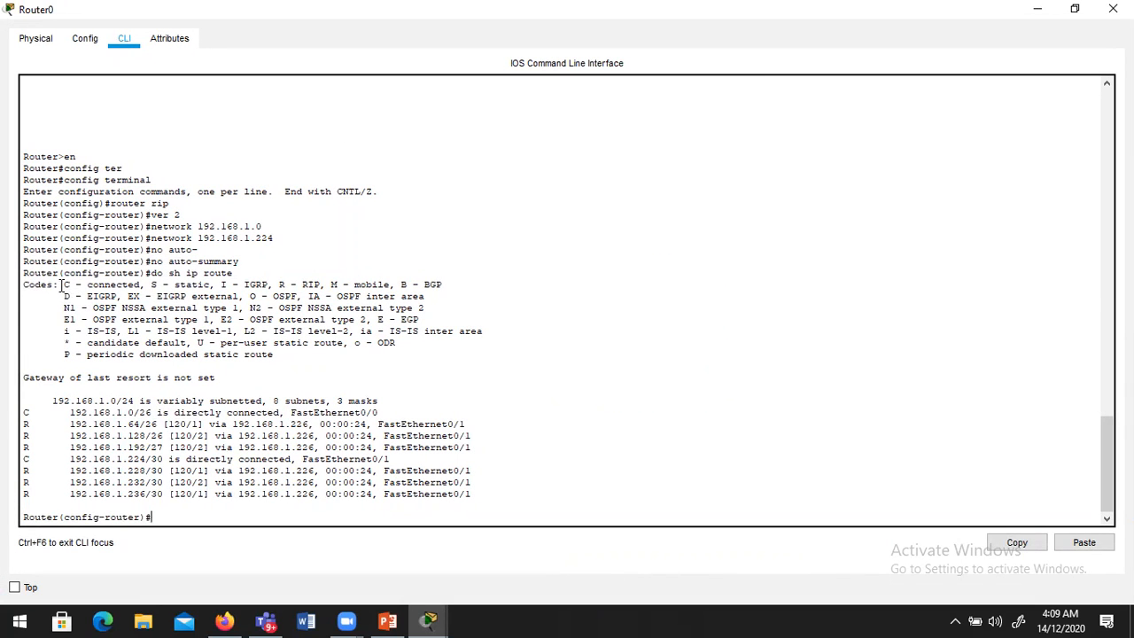
# Examine the connected and RIP entries in Router0's routing table against the code legend, and close the window.
pyautogui.moveTo(59, 284); pyautogui.dragTo(79, 285)
pyautogui.click(26, 410)
pyautogui.moveTo(25, 420); pyautogui.dragTo(37, 447)
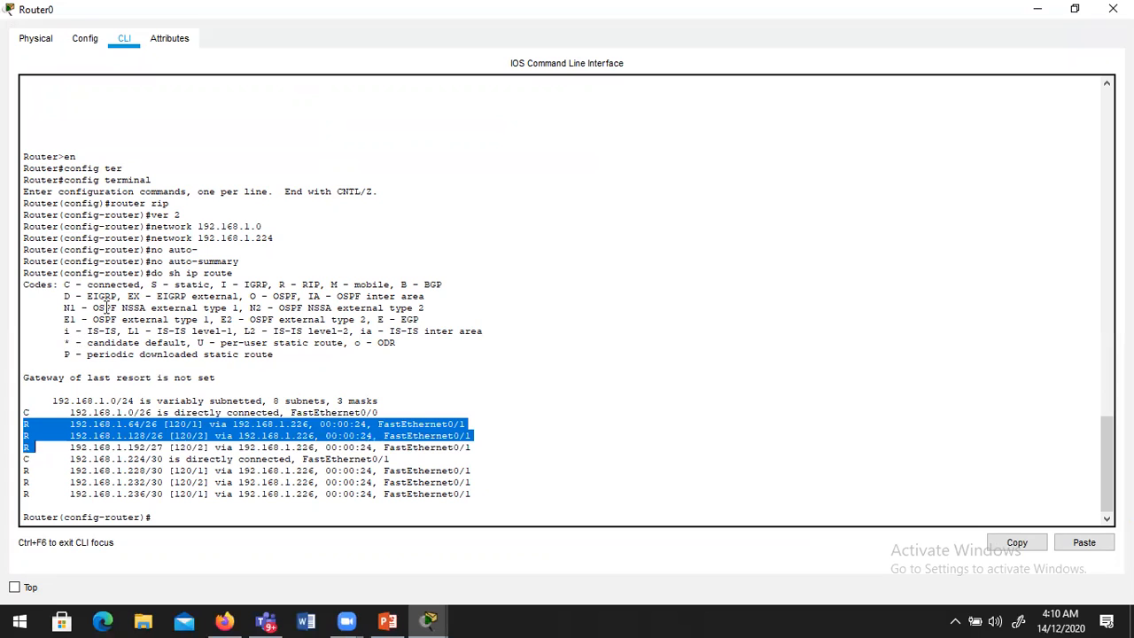
pyautogui.click(178, 285)
pyautogui.moveTo(284, 280); pyautogui.dragTo(324, 282)
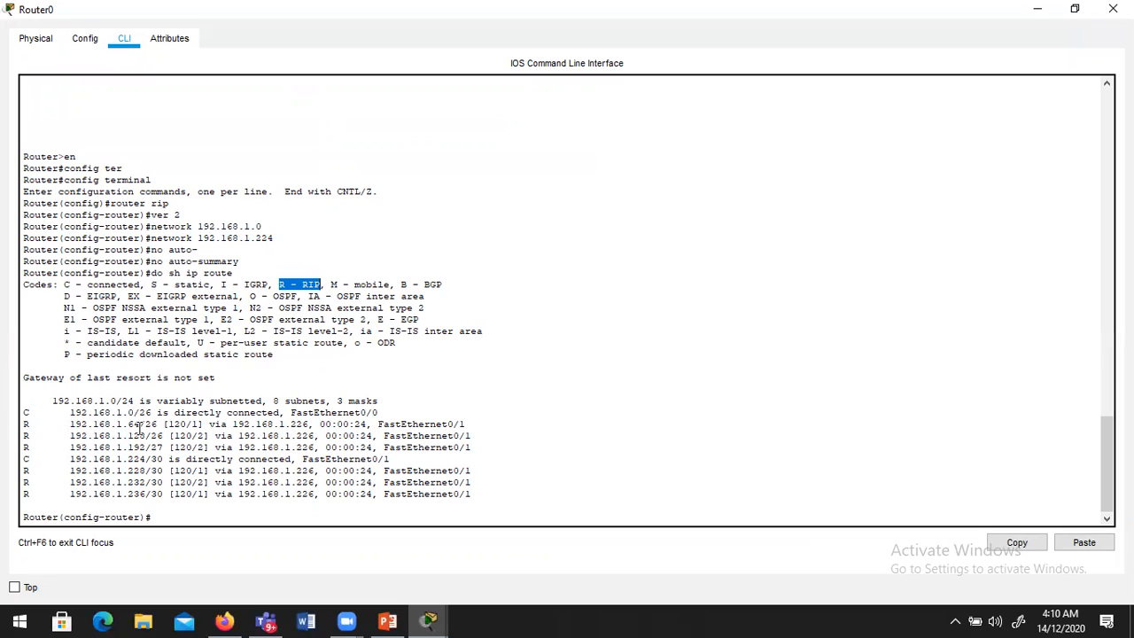
pyautogui.doubleClick(26, 459)
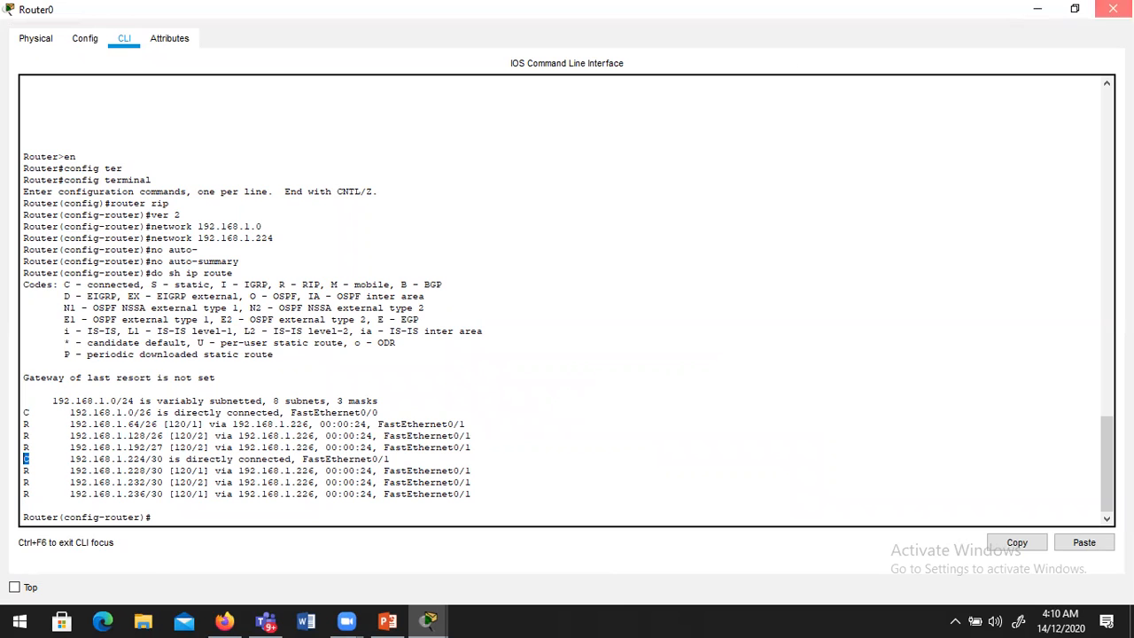
pyautogui.click(1113, 9)
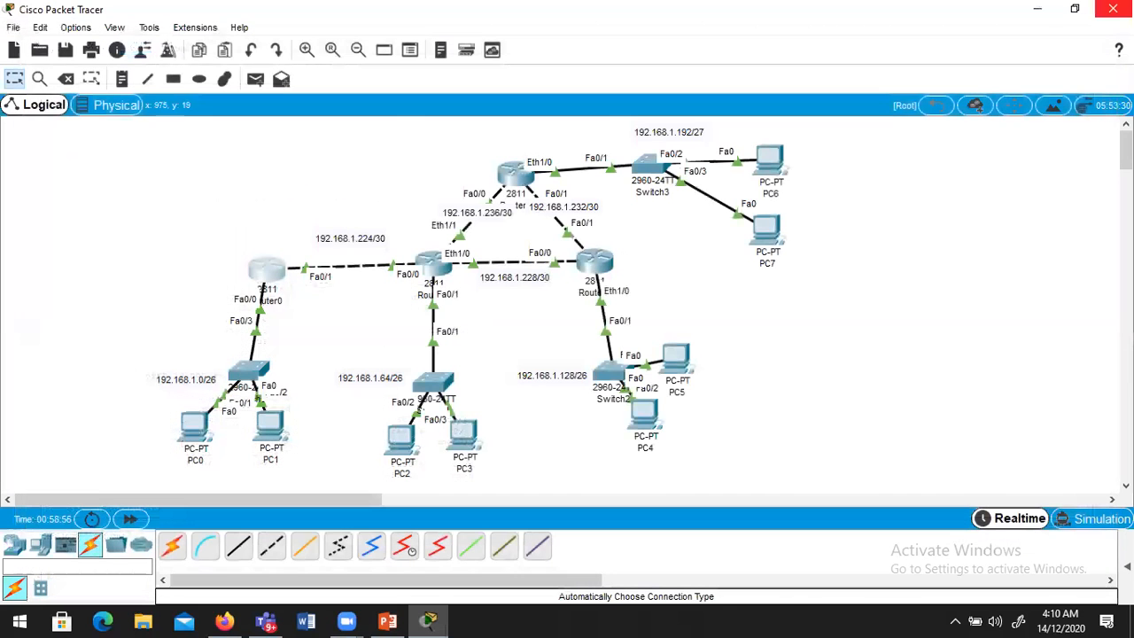
# Display Router2's IP routing table from within its RIP configuration mode.
pyautogui.click(514, 173)
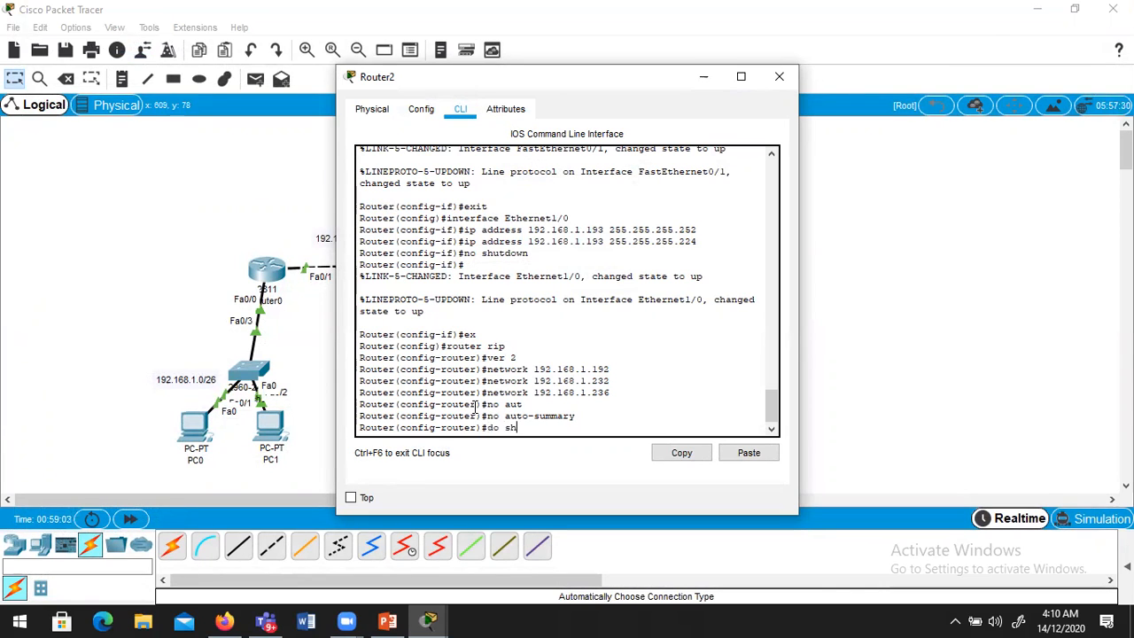
pyautogui.write('ip rout')
pyautogui.press('Return')
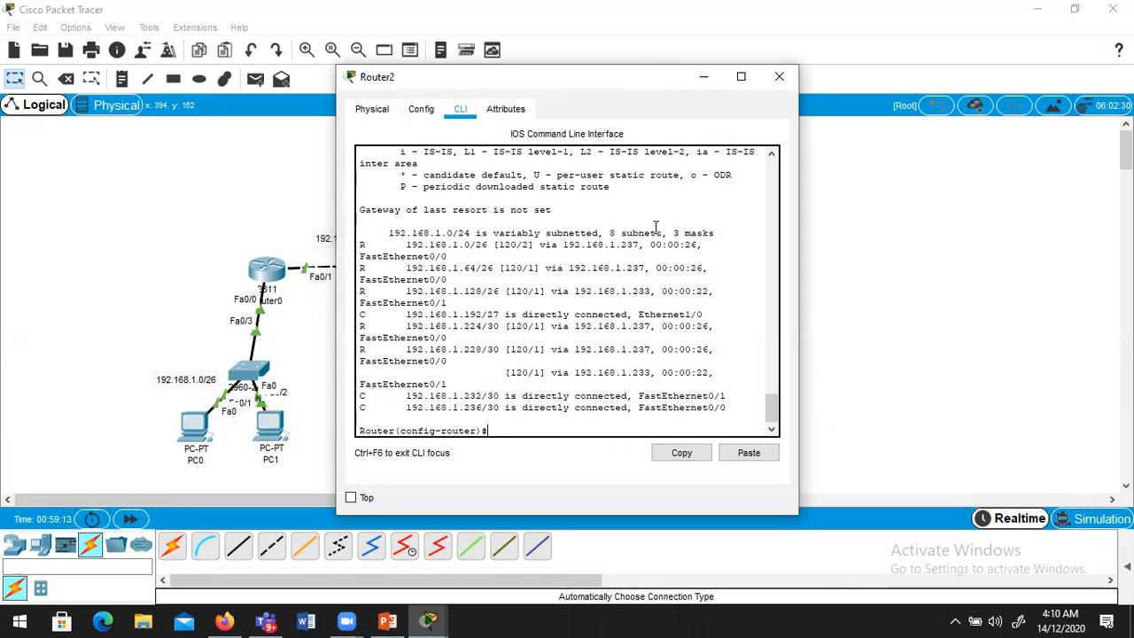
# Exit Router2's RIP and global configuration modes back to privileged EXEC mode.
pyautogui.write('x')
pyautogui.press('Return')
pyautogui.write('ex')
pyautogui.press('Return')
pyautogui.press('Return')
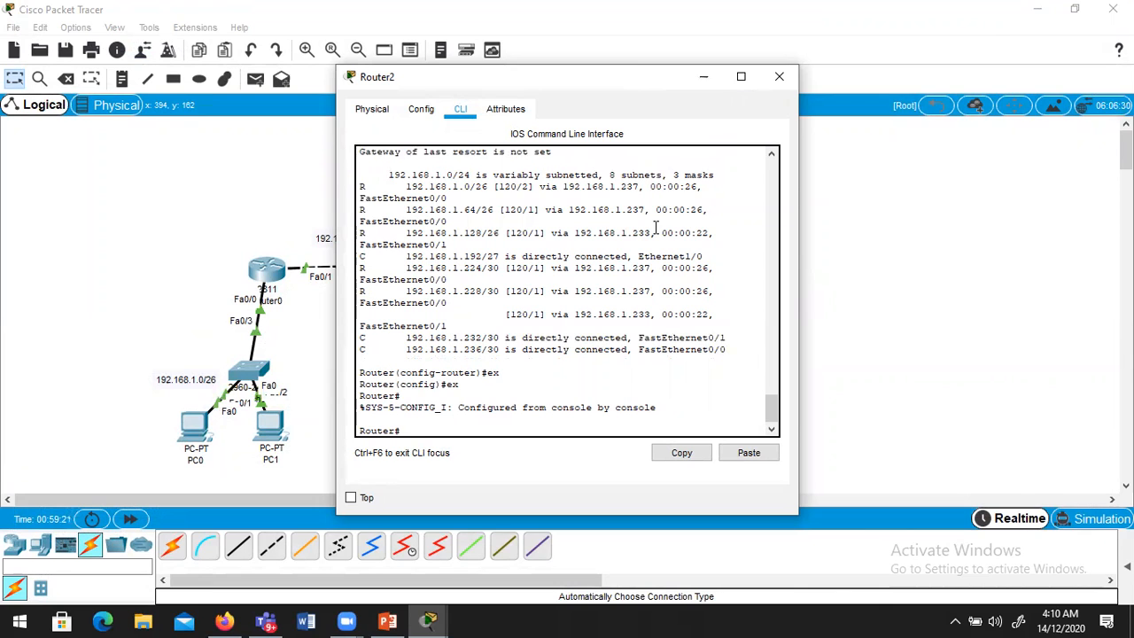
# Show Router2's IP routing table from privileged EXEC mode with sh ip route and close its window.
pyautogui.write('h ip d')
pyautogui.write('oute')
pyautogui.press('Return')
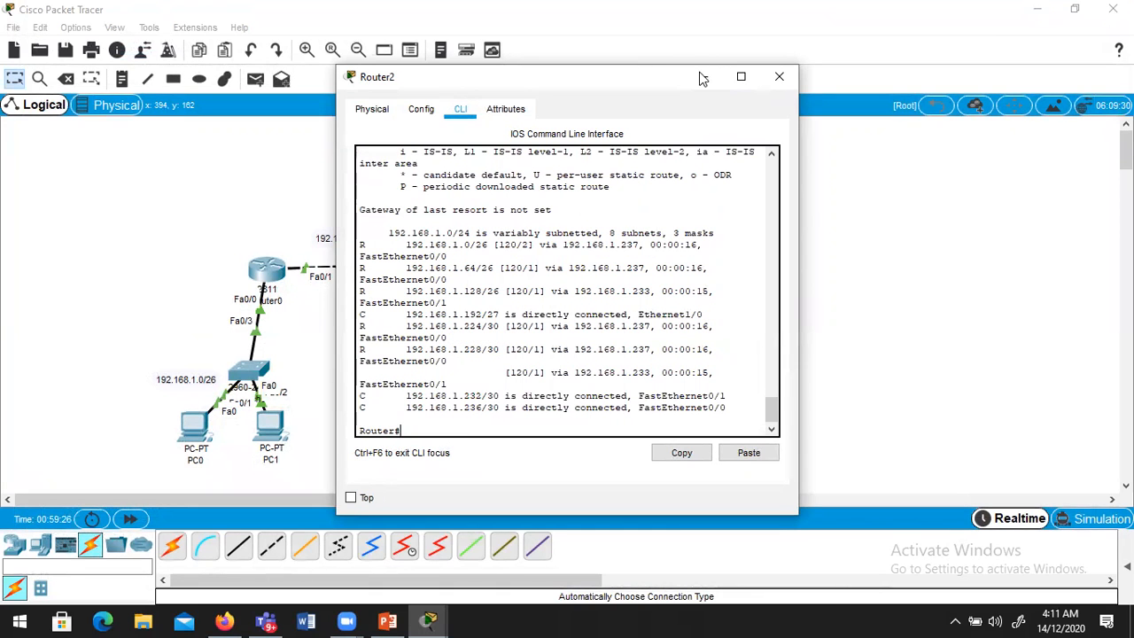
pyautogui.click(777, 80)
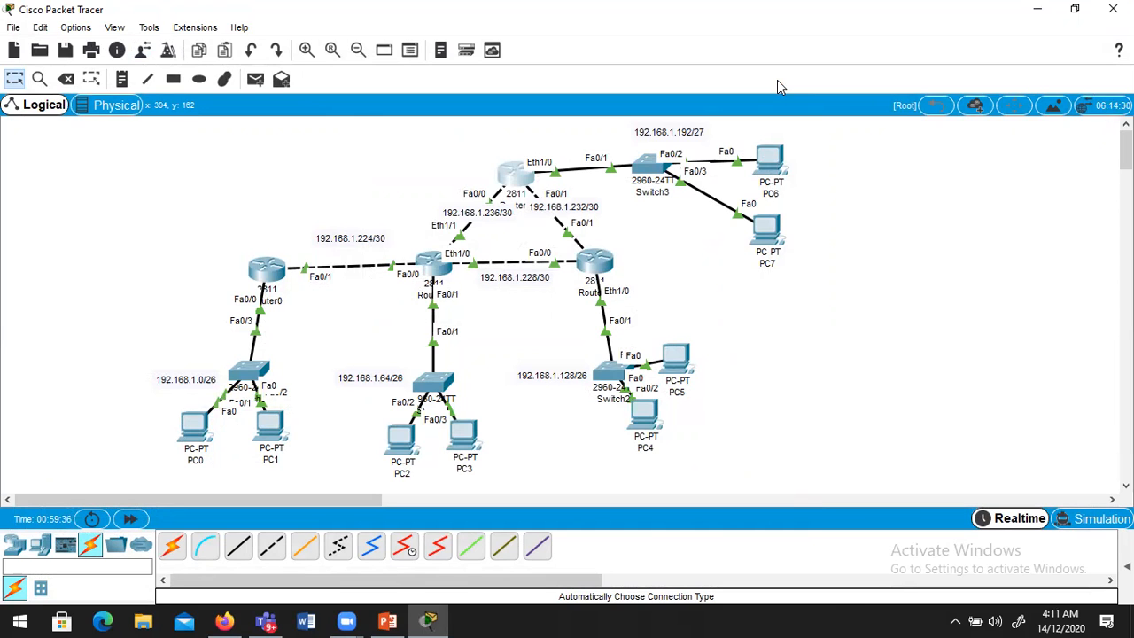
# Review the network addresses in Router2's graphical RIP routing configuration and close the router's window.
pyautogui.click(506, 174)
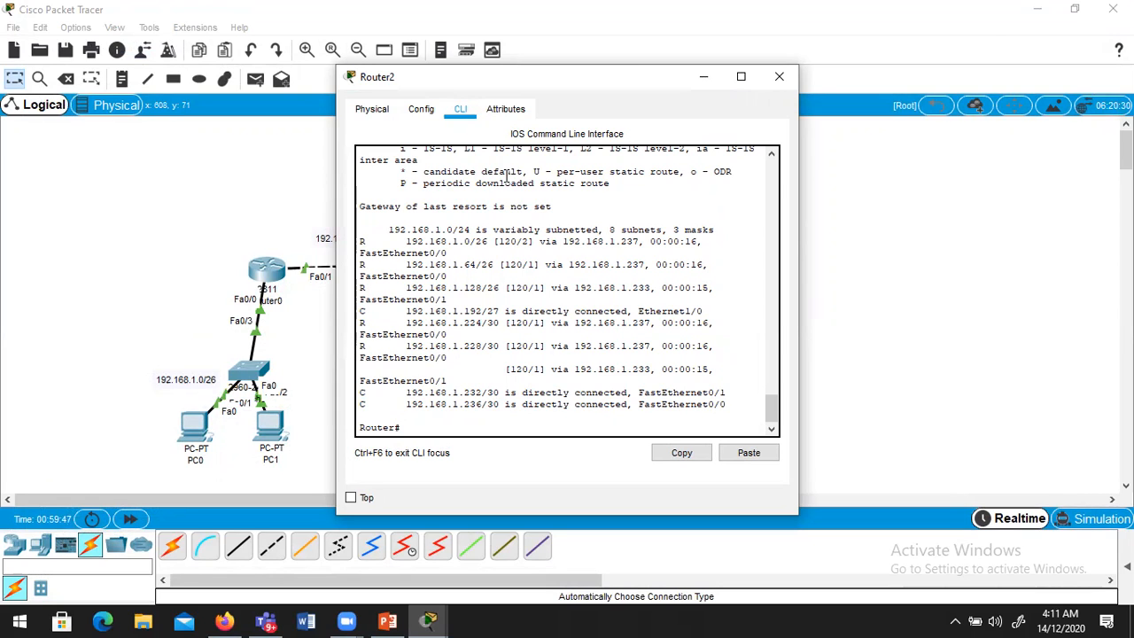
pyautogui.click(420, 113)
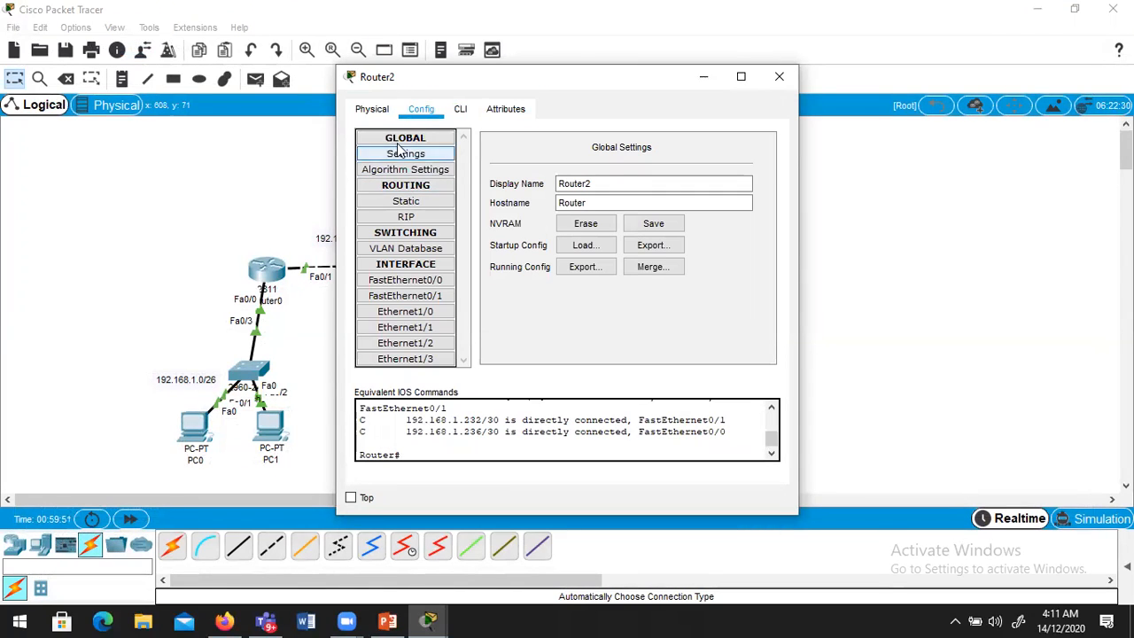
pyautogui.click(405, 217)
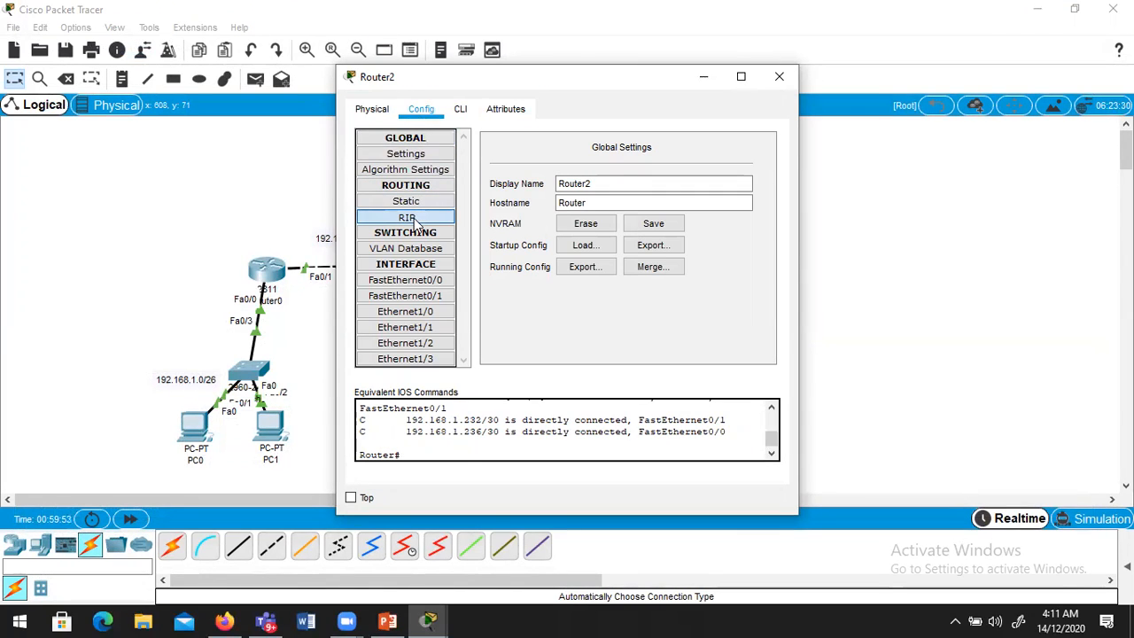
pyautogui.click(661, 160)
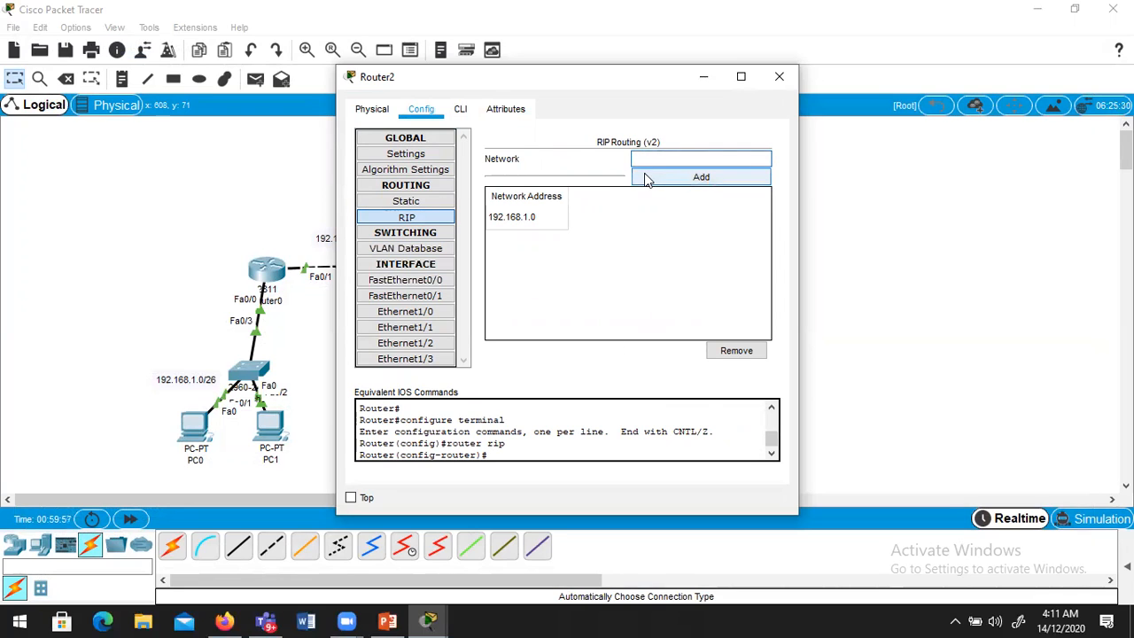
pyautogui.click(778, 78)
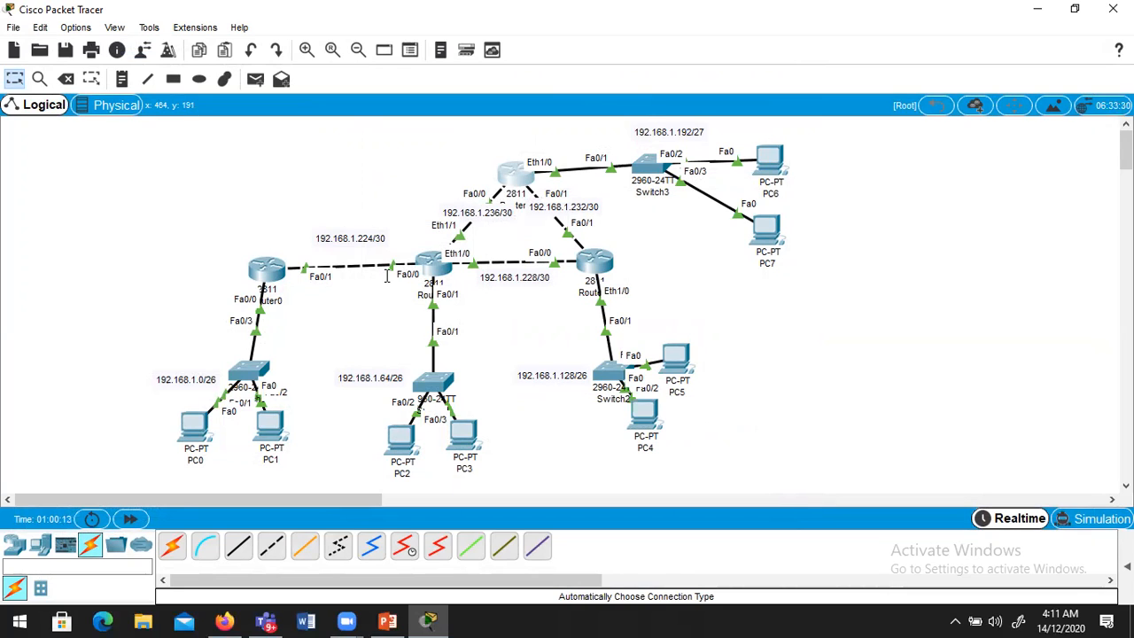
# Reopen Router2's RIP settings, compare them with the commands logged in its command-line interface, and close the window.
pyautogui.click(517, 175)
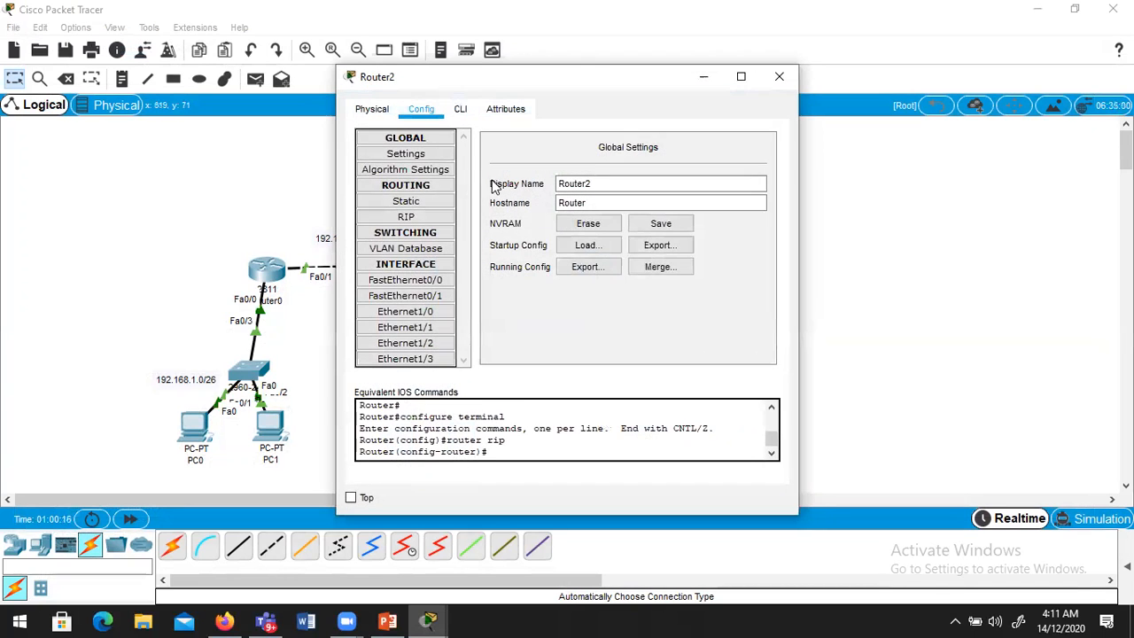
pyautogui.click(416, 222)
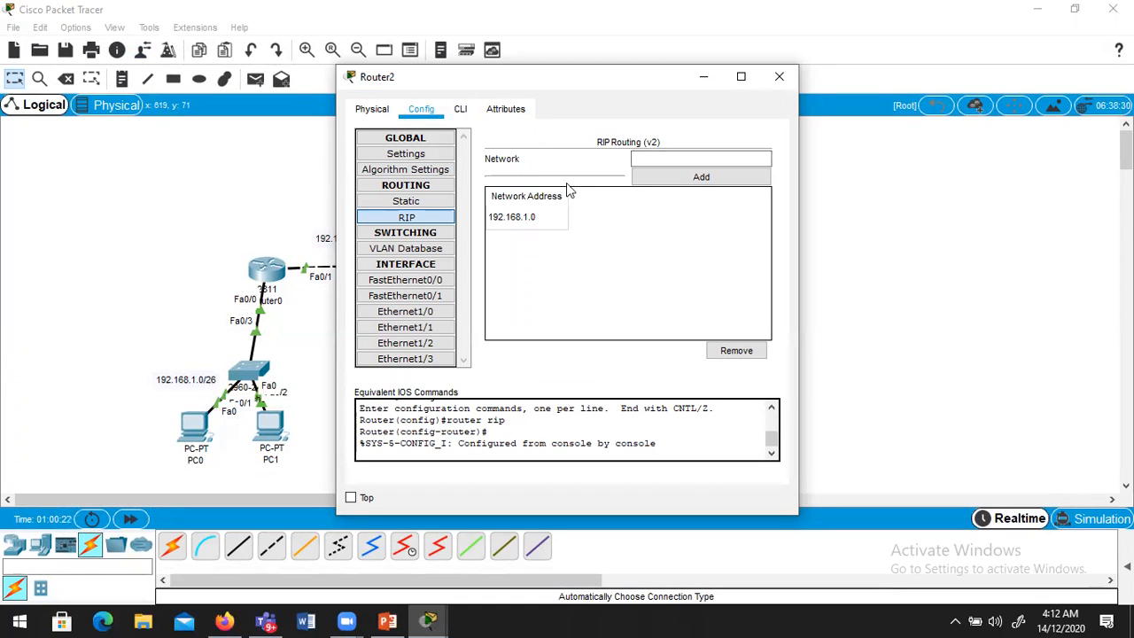
pyautogui.click(460, 110)
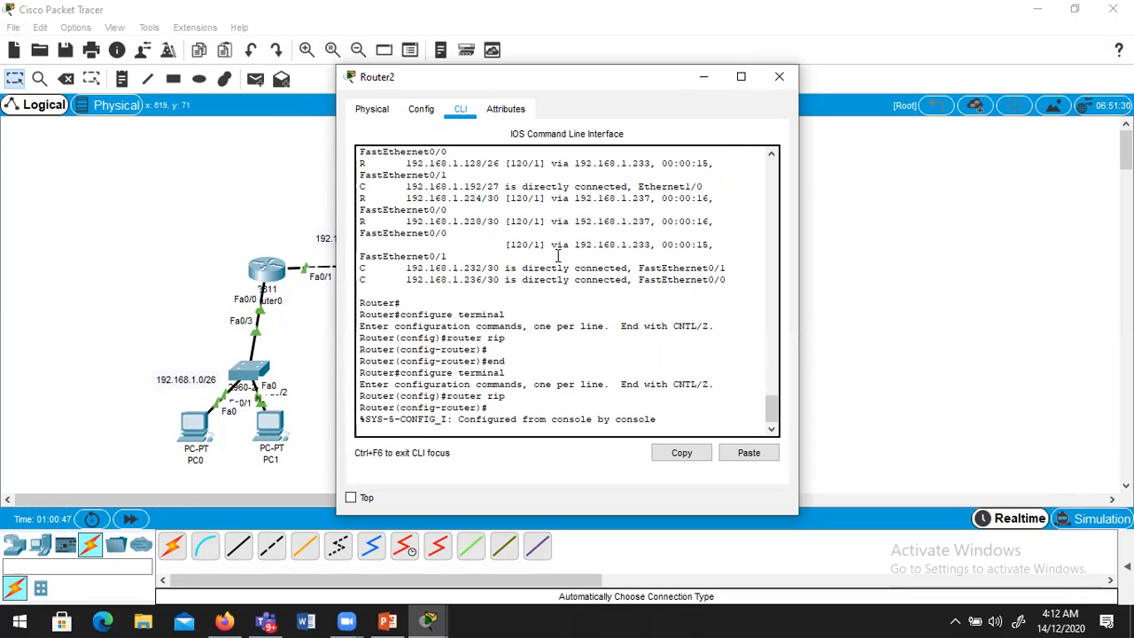
pyautogui.click(769, 78)
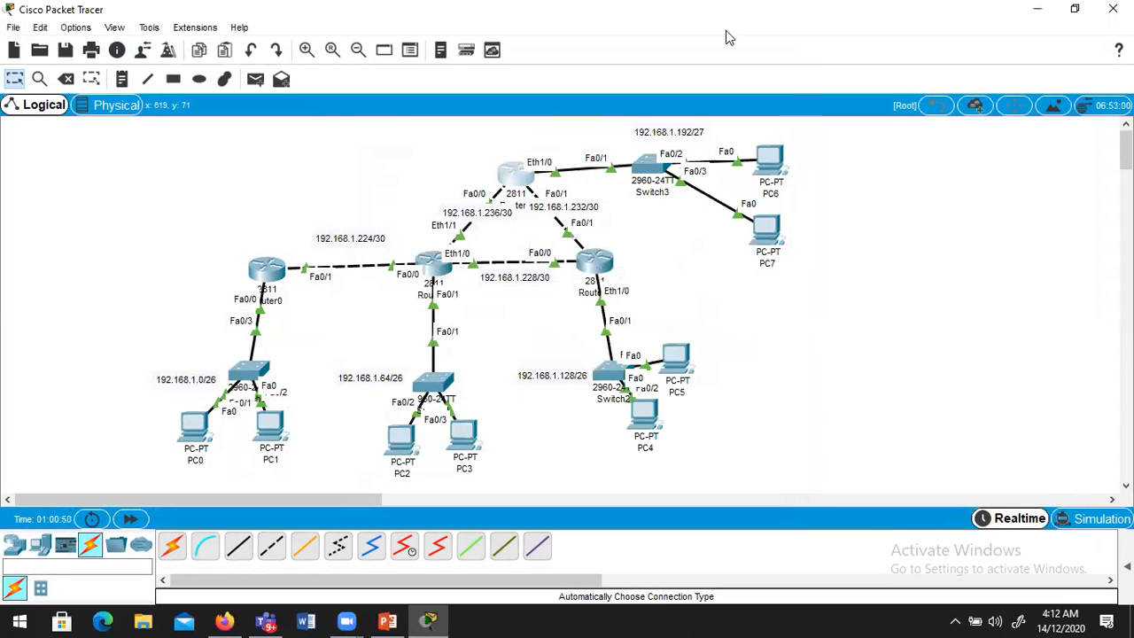